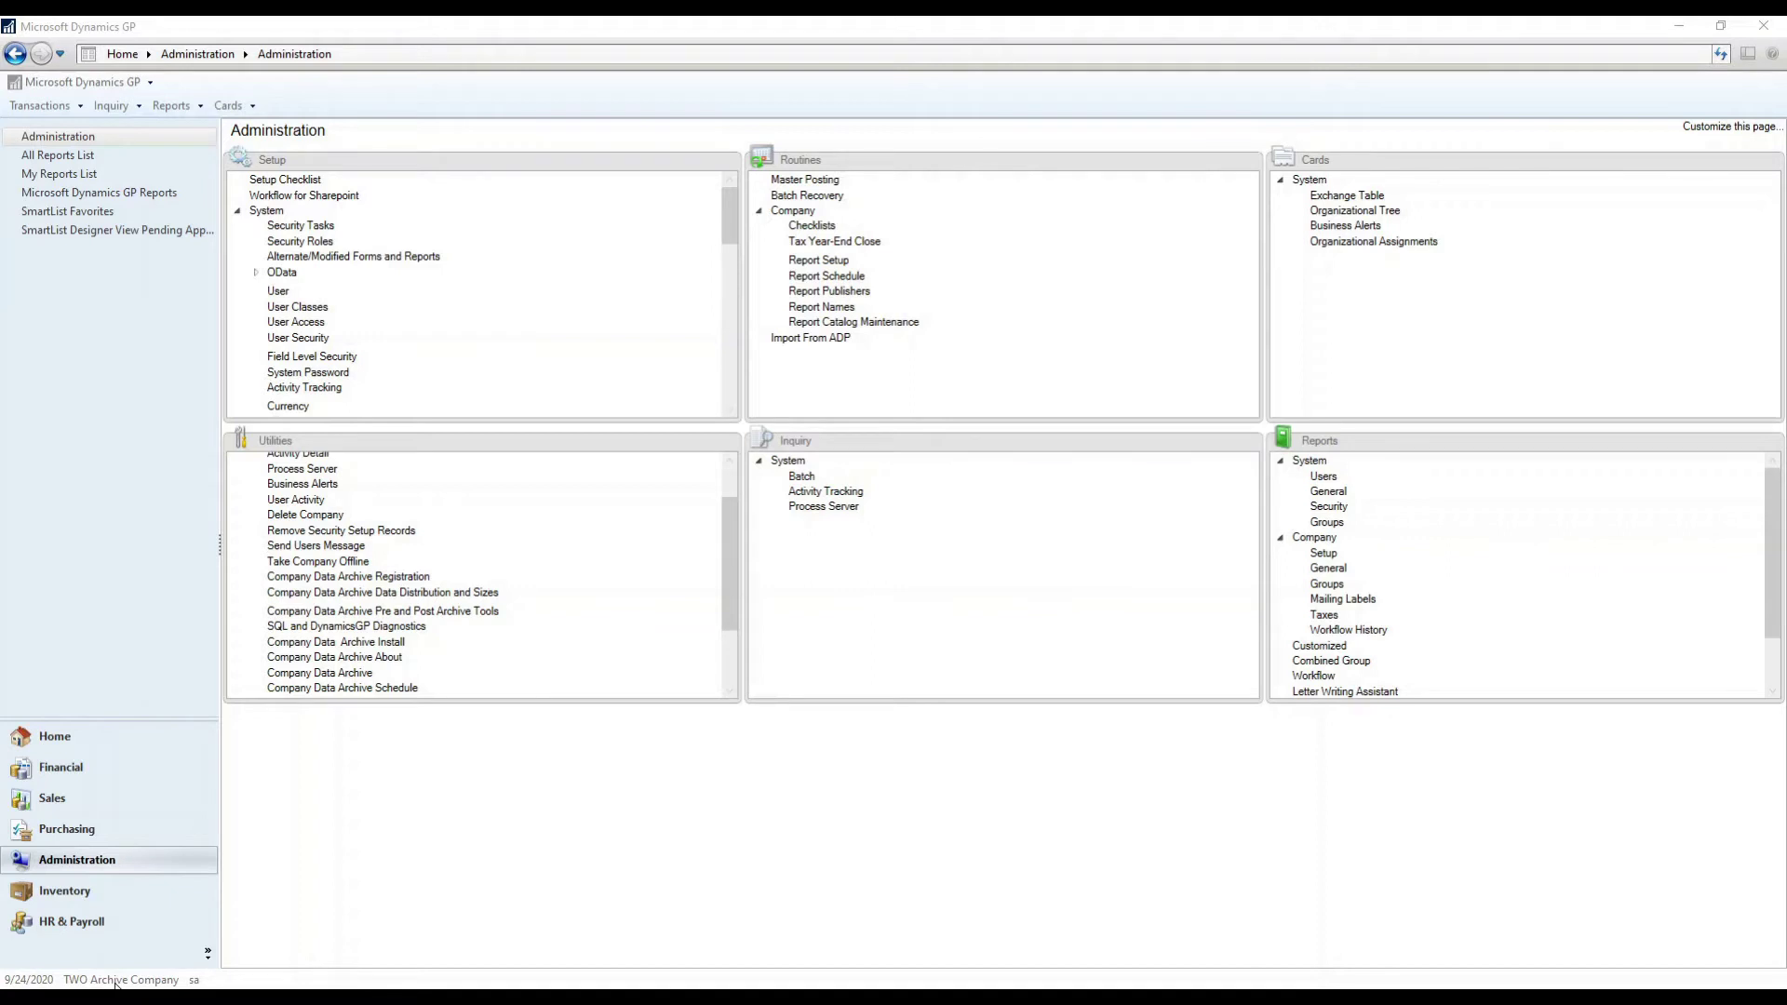
click(463, 605)
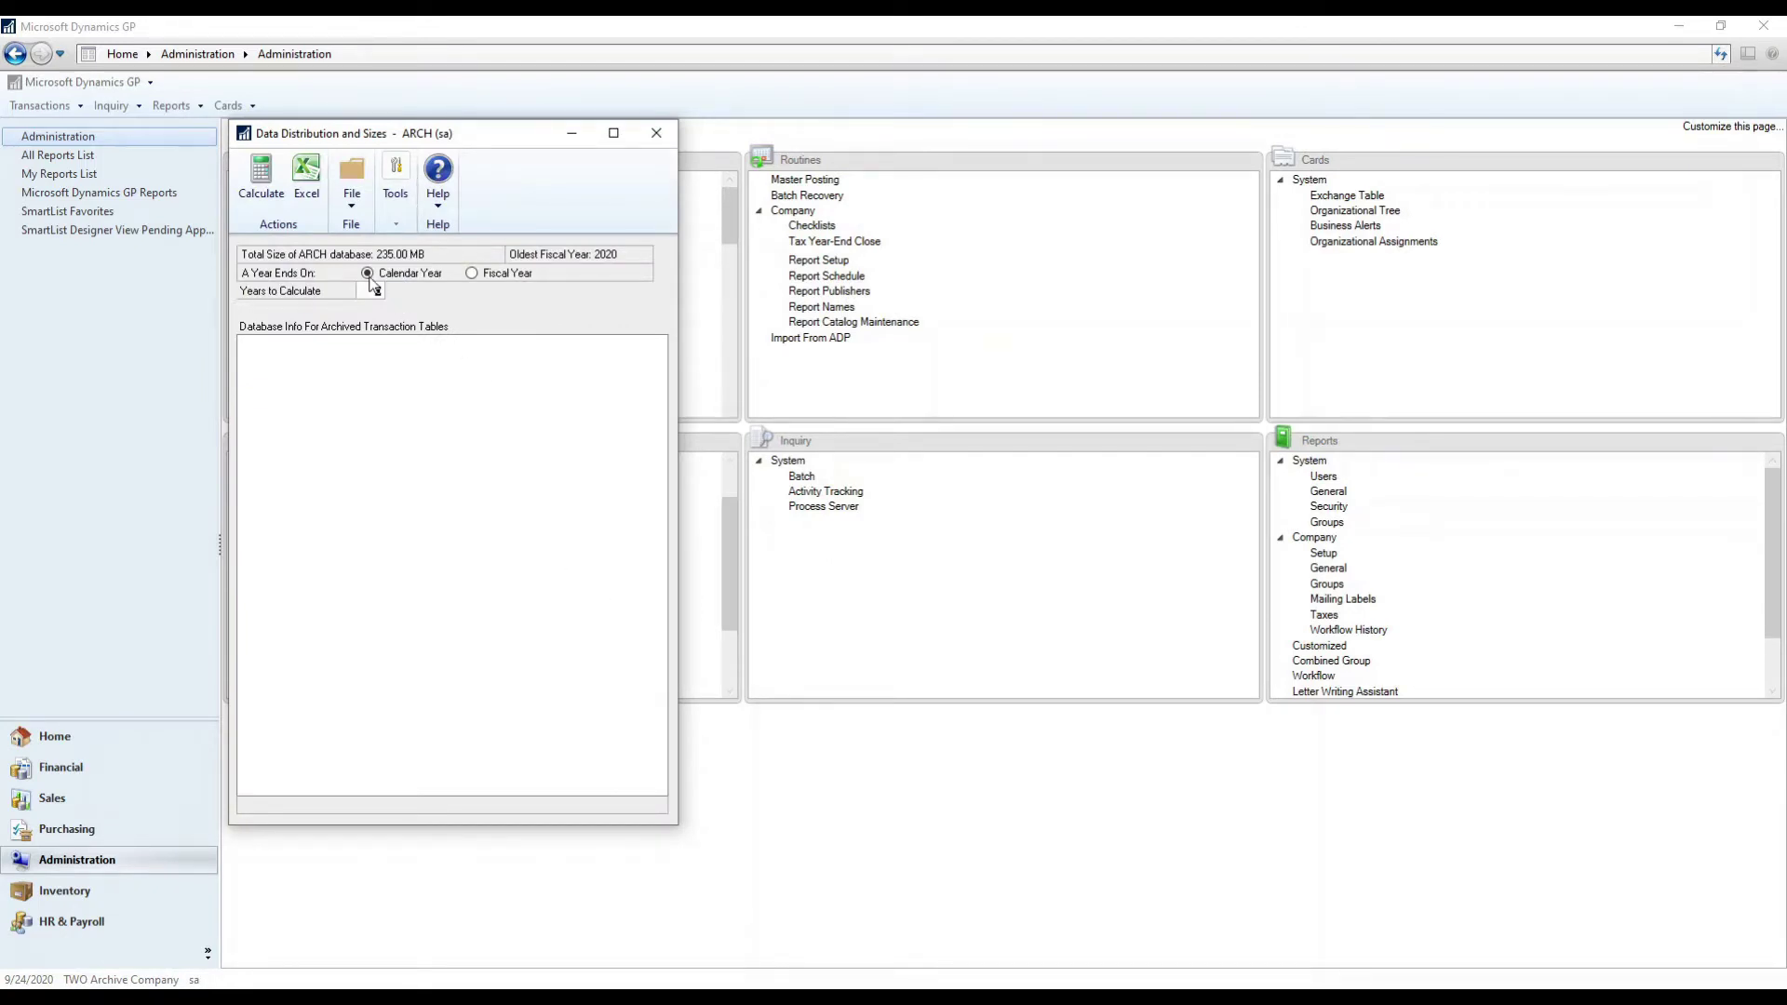
click(261, 181)
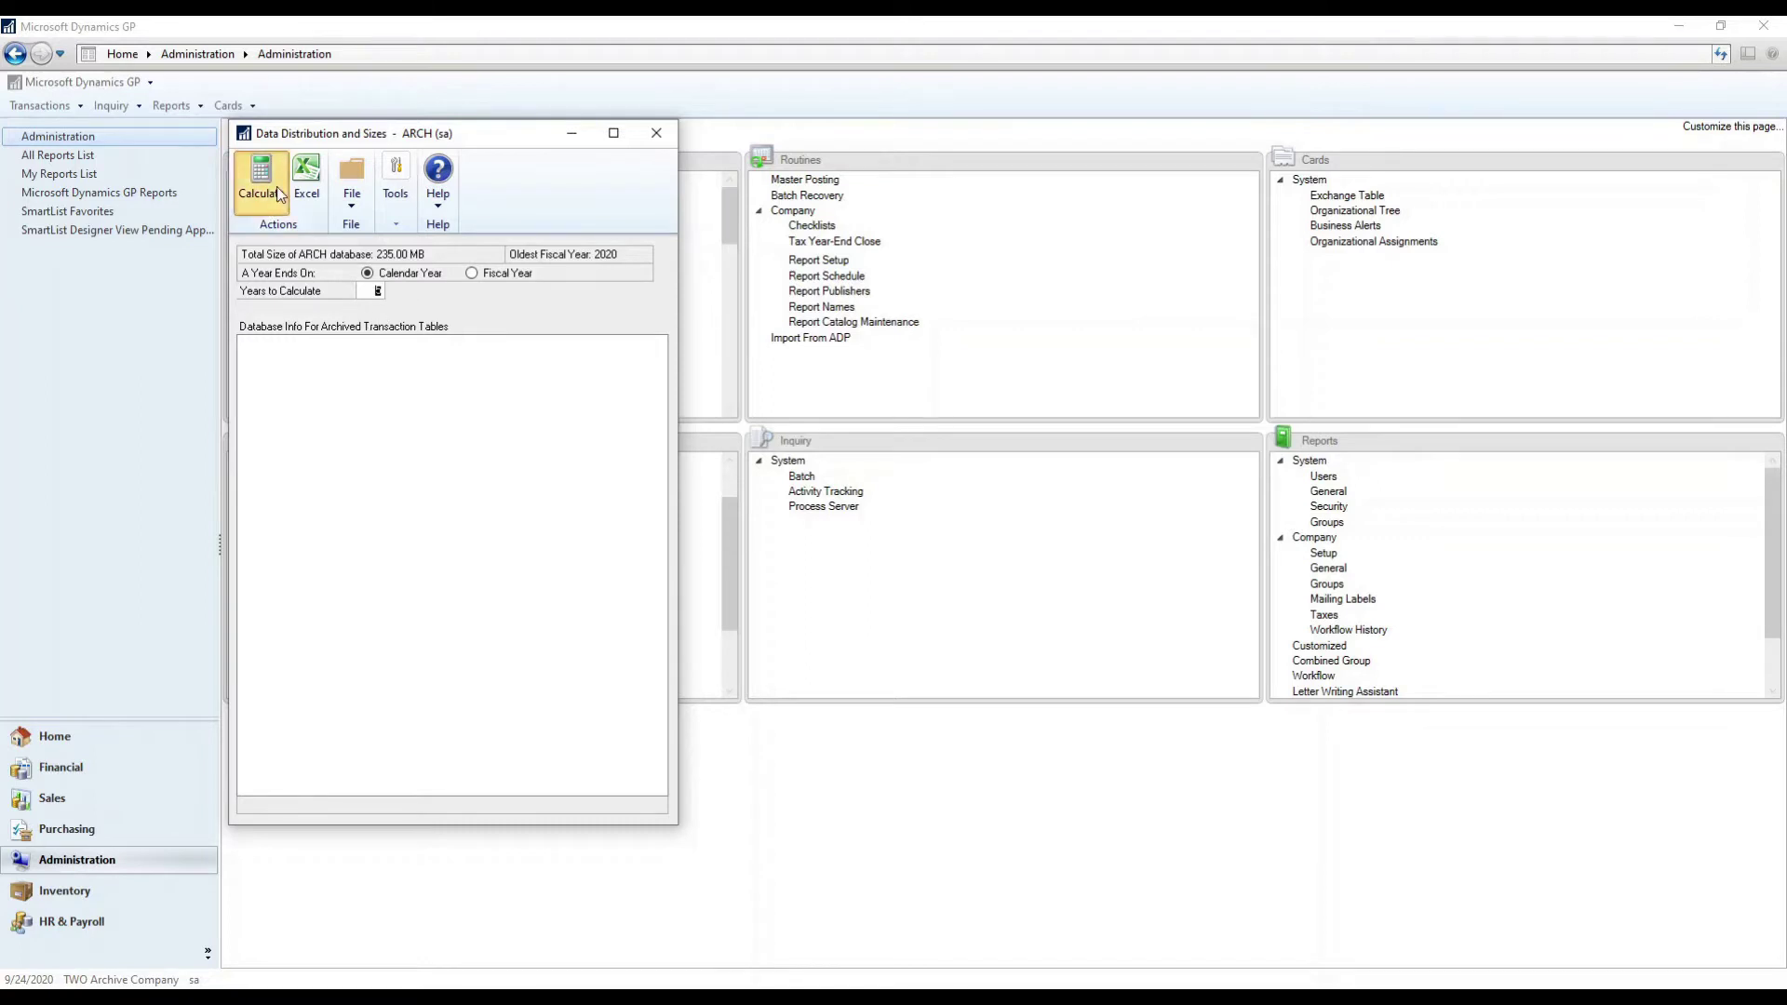
click(854, 565)
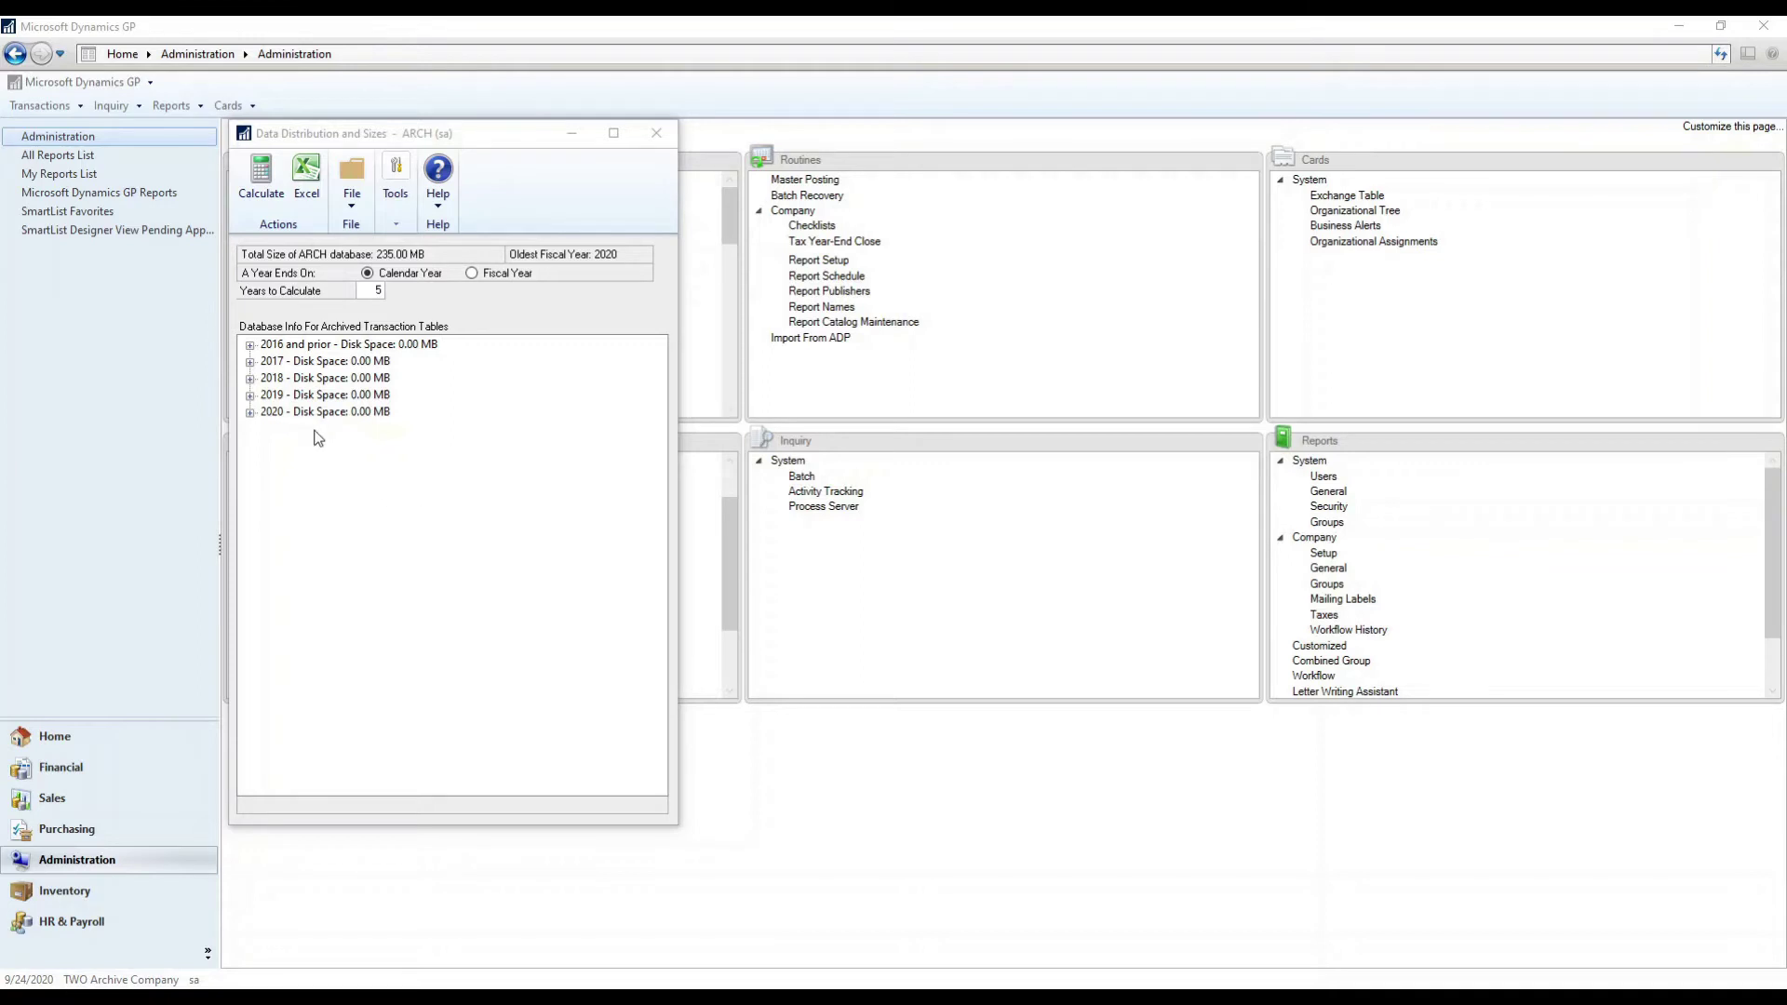
click(250, 346)
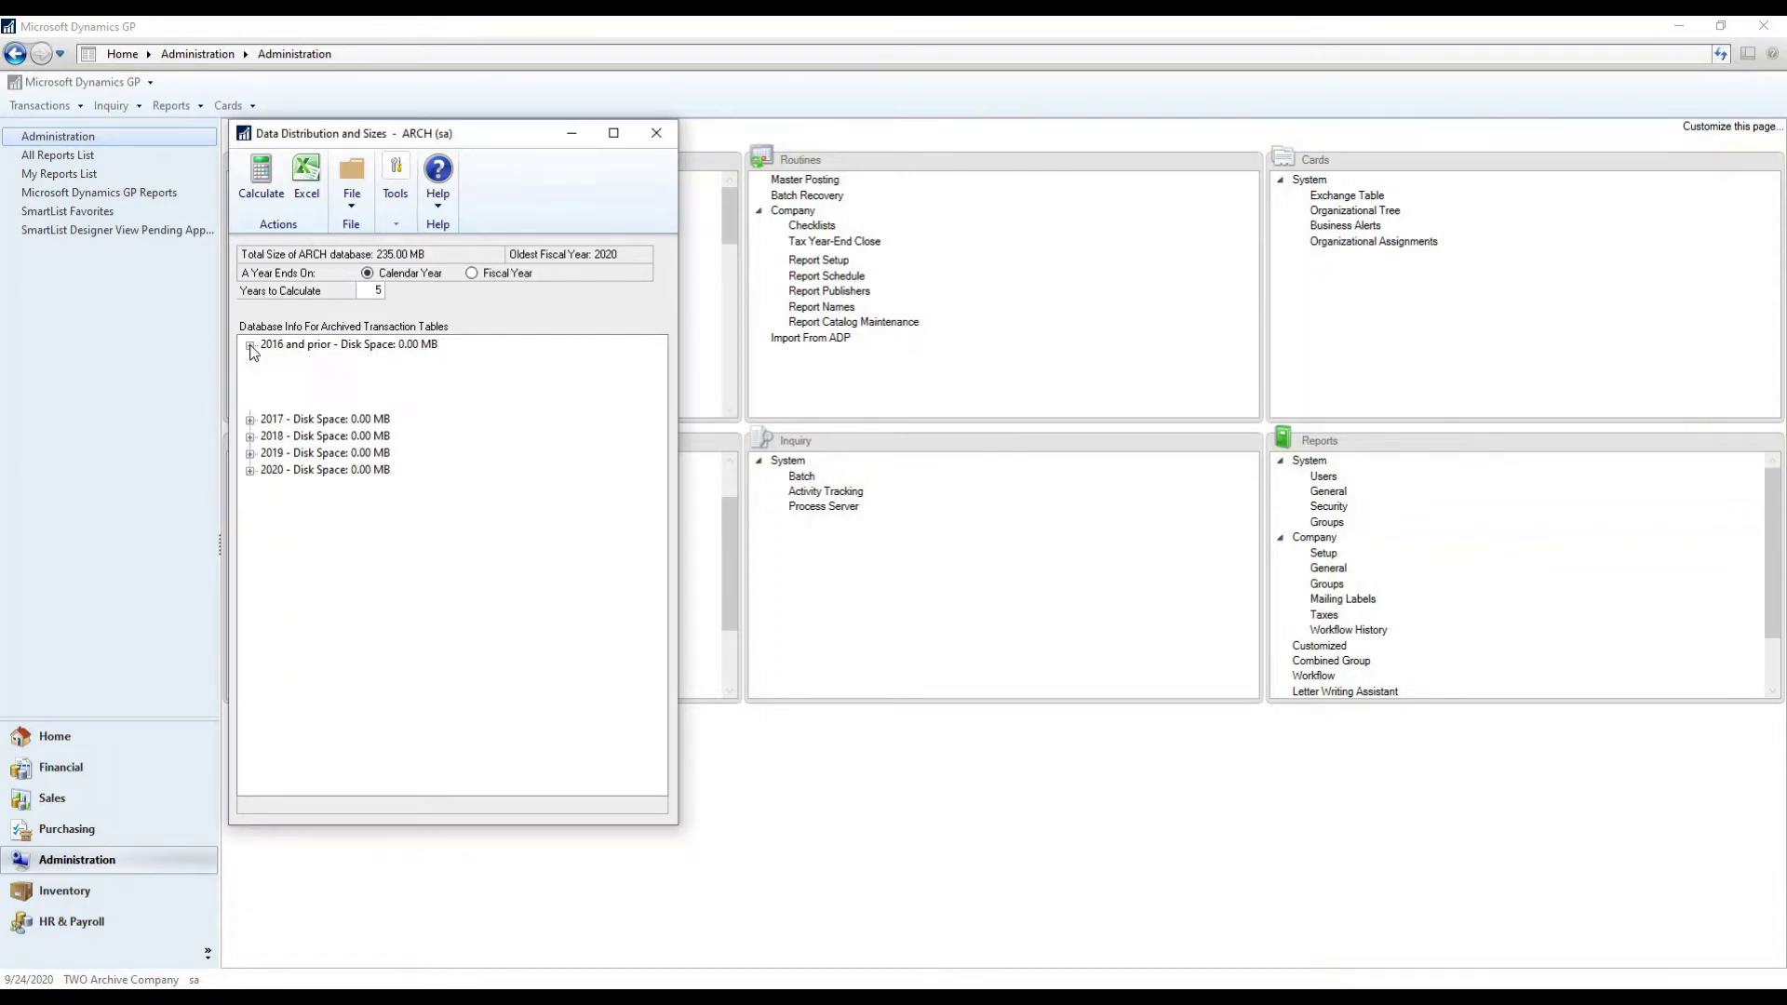
click(250, 531)
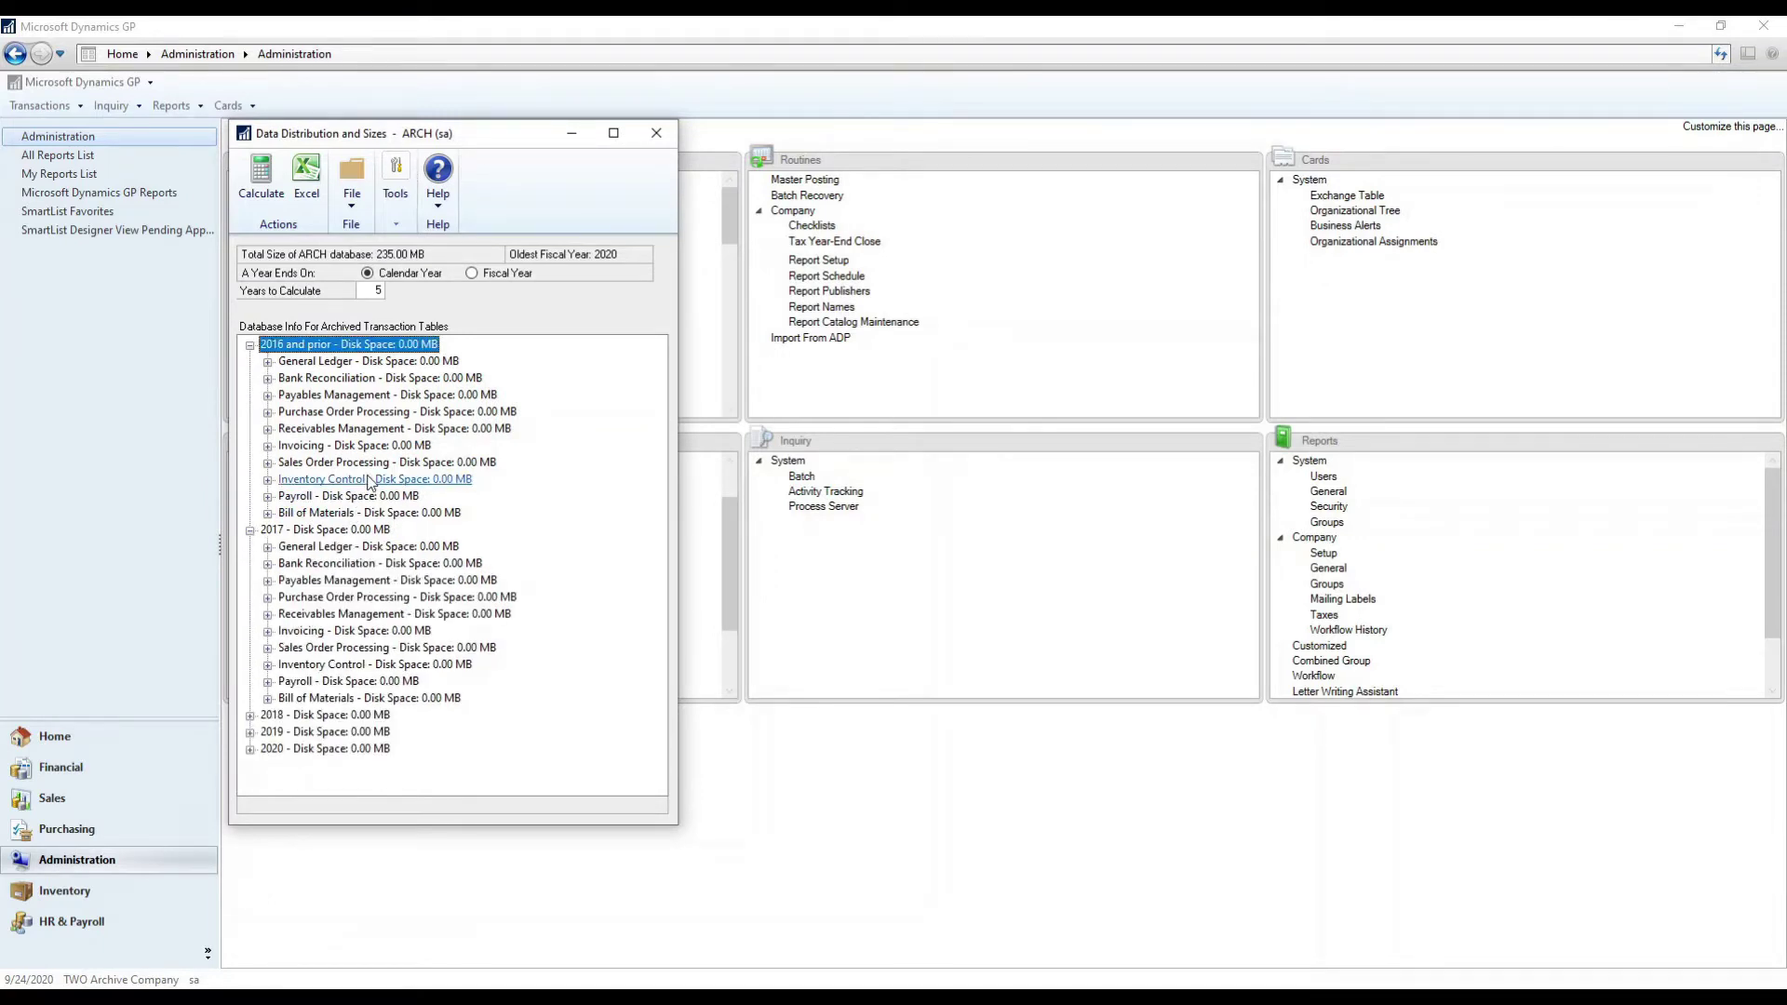
click(269, 362)
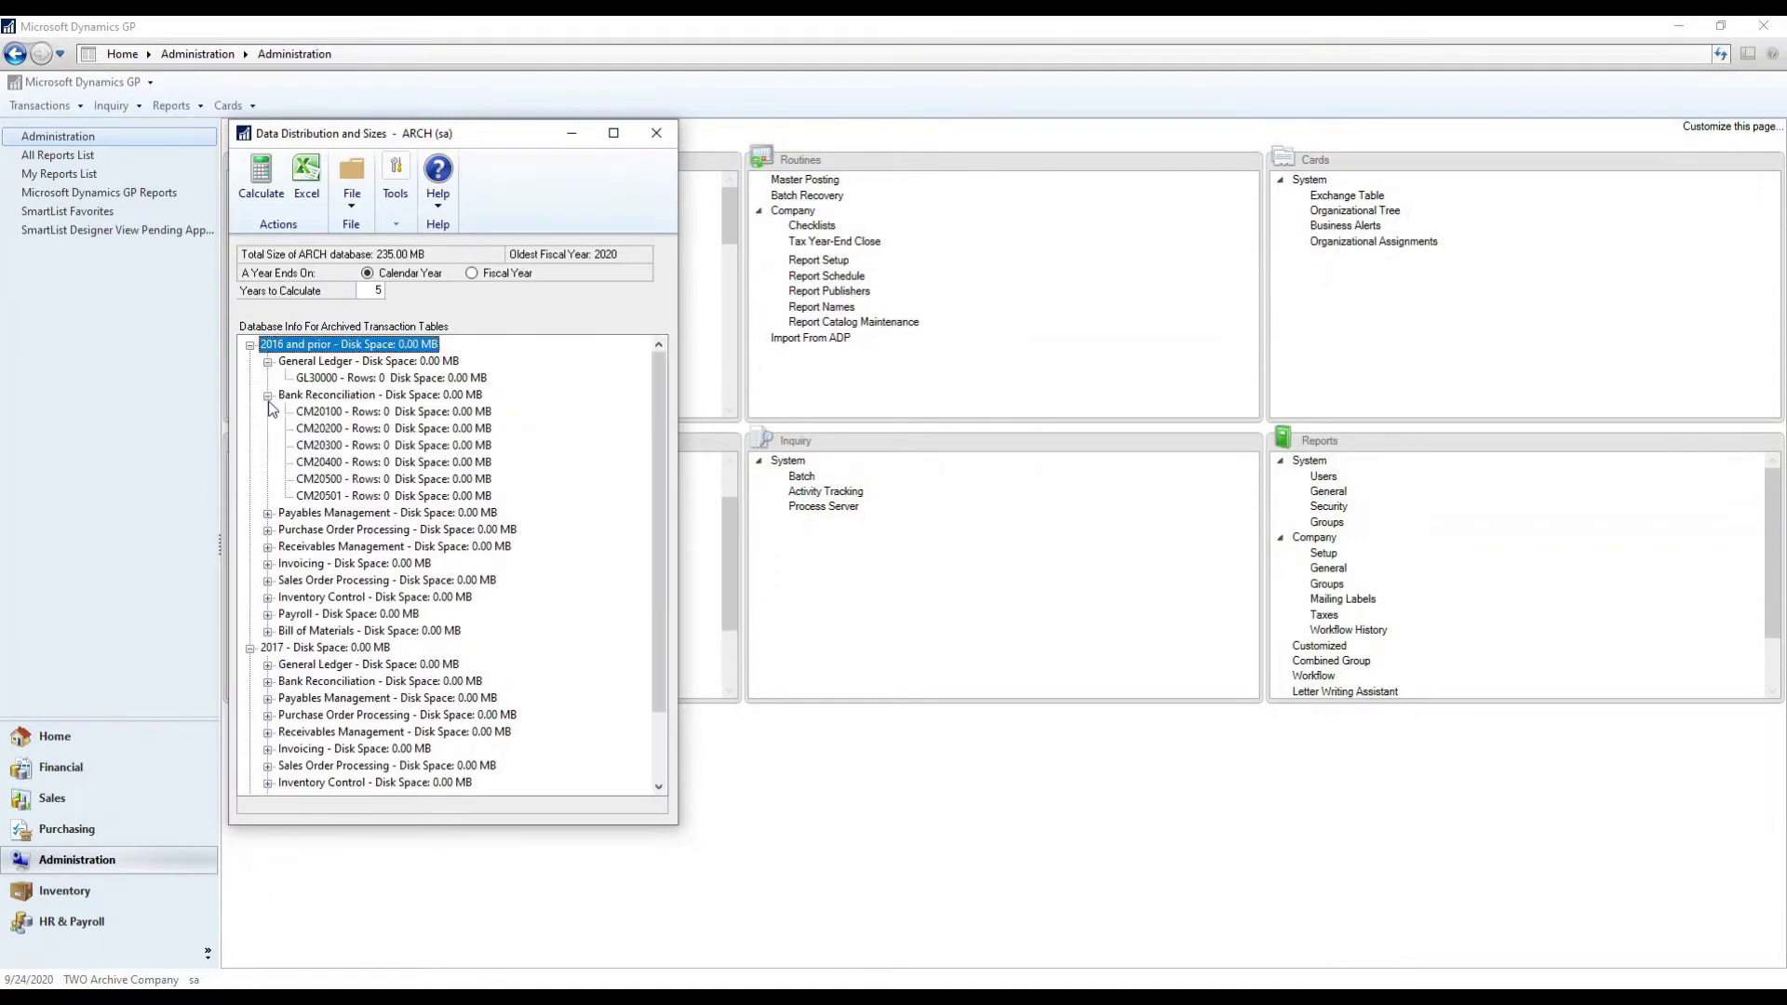
click(268, 513)
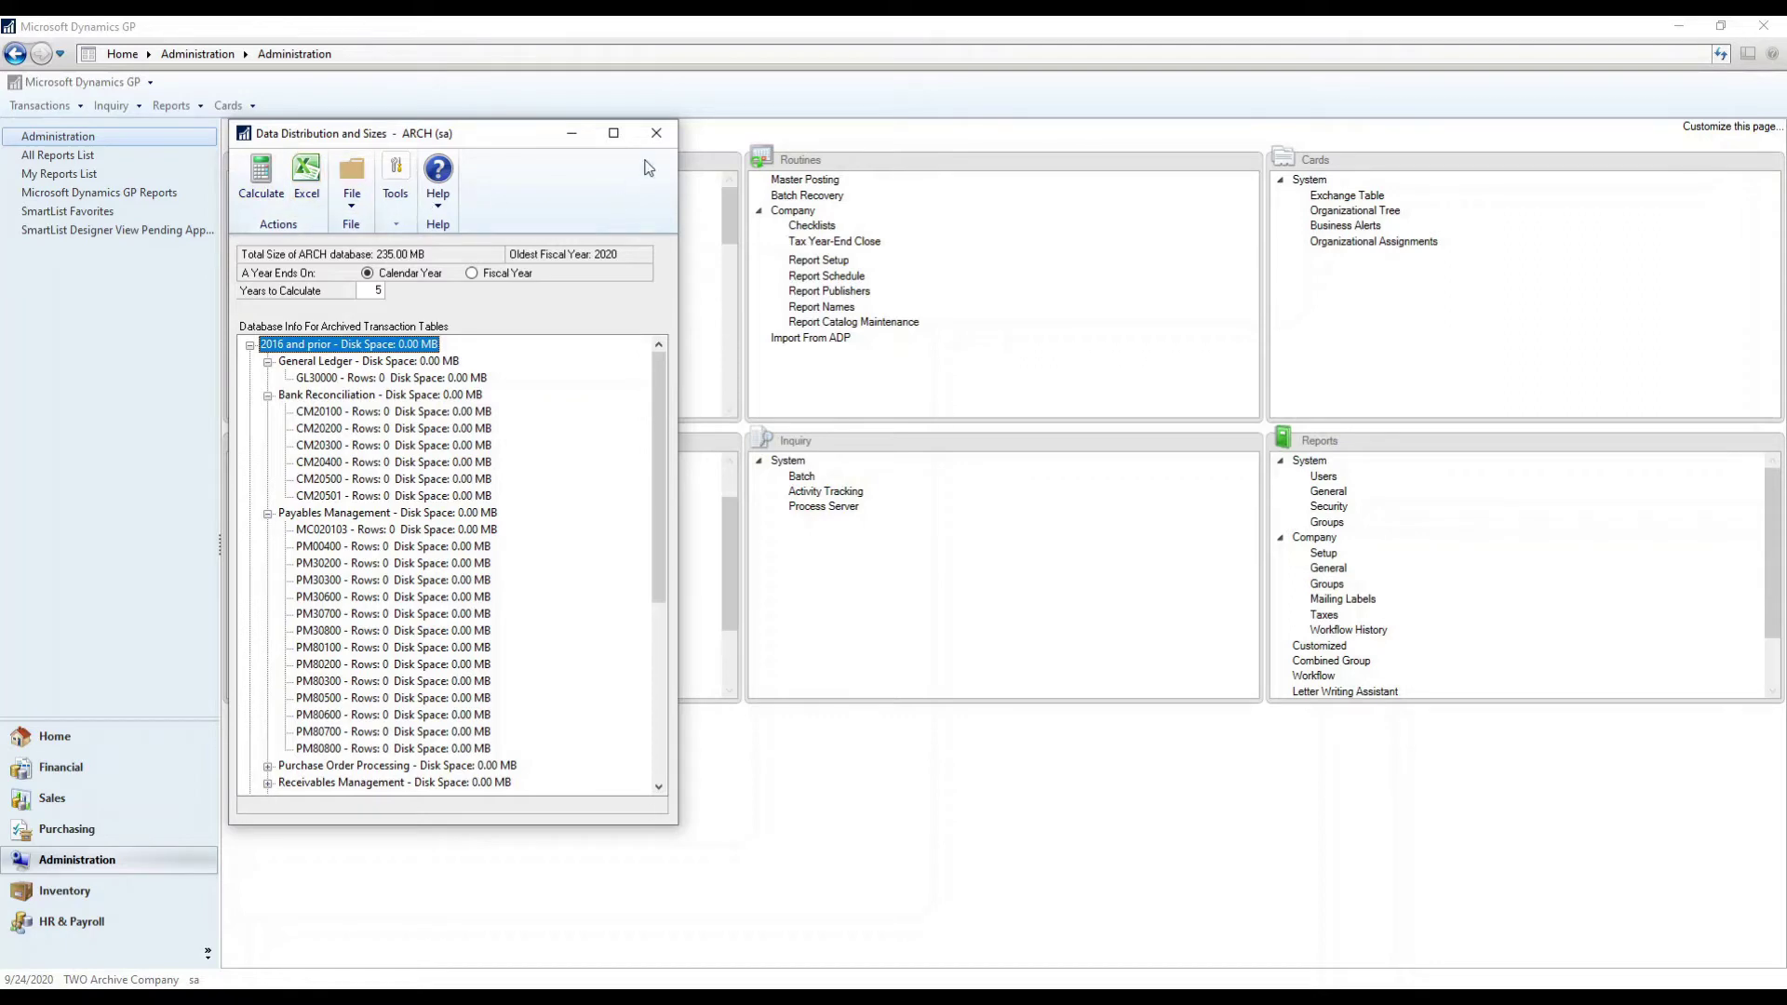
click(656, 133)
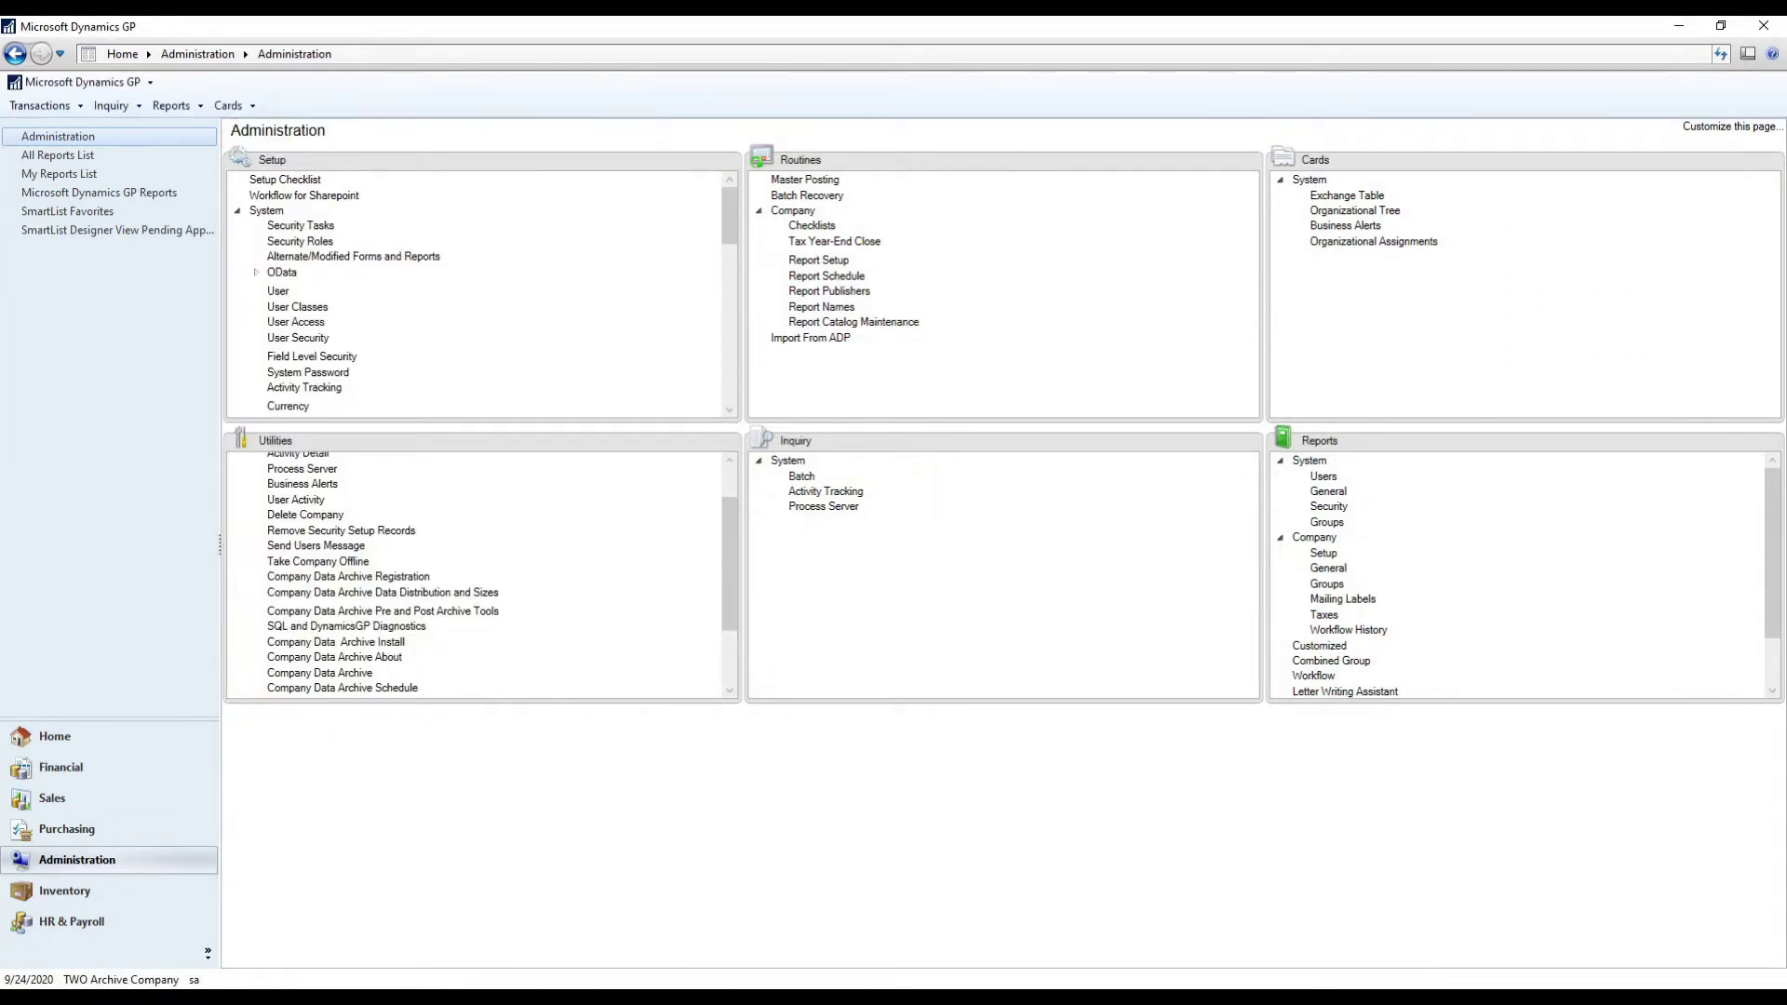
- Return from Excel and open Company Data Archive from the Utilities list
key(alt+Tab)
drag(728, 555, 729, 595)
click(335, 619)
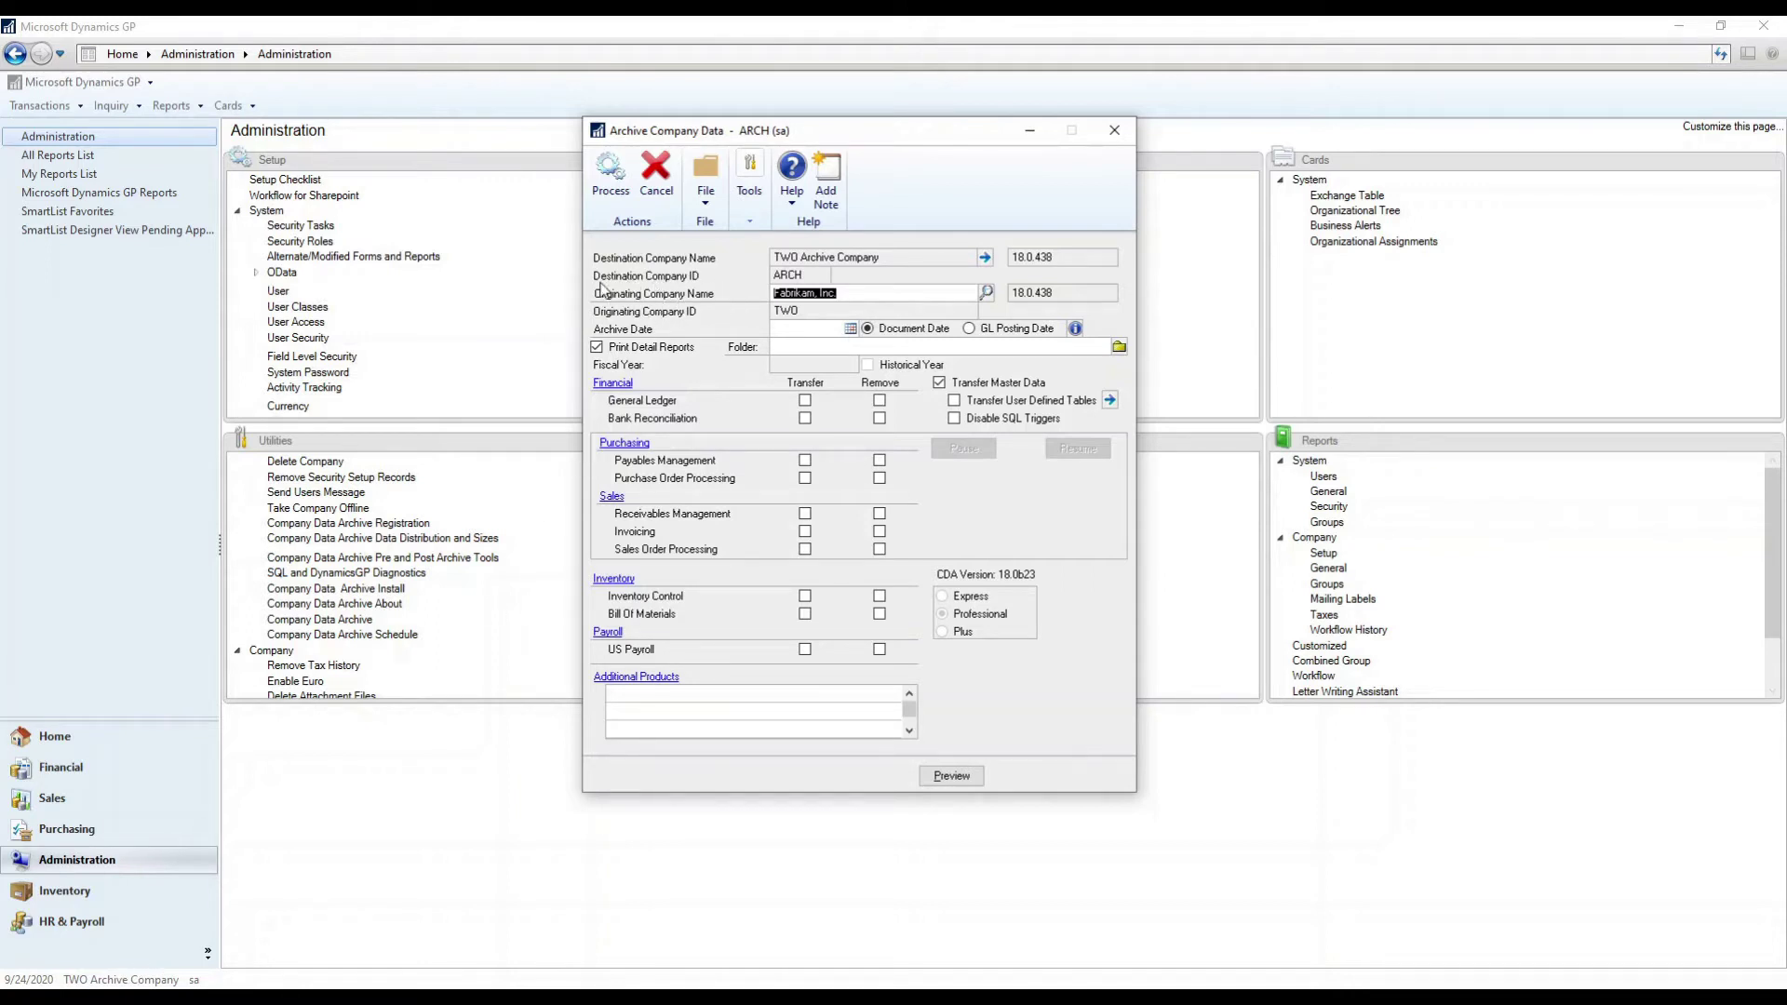
- Choose Fabrikam, Inc. as the originating company and enter archive date 12/31/2013
click(986, 292)
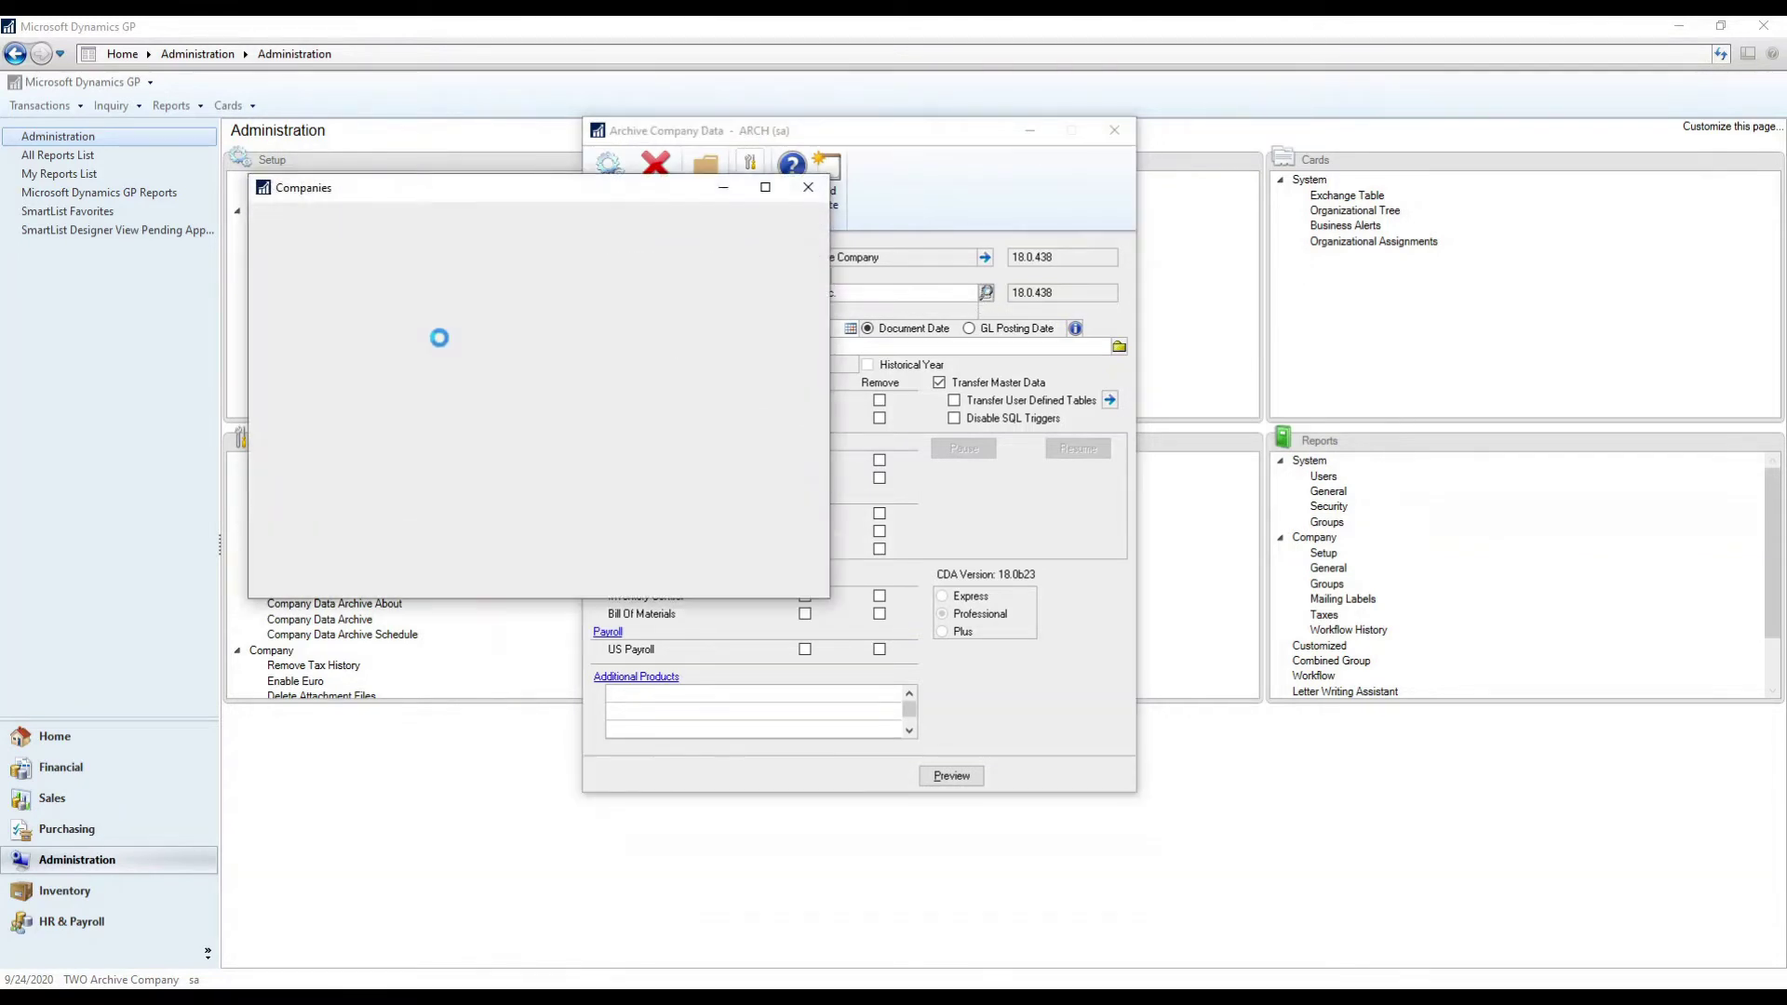
click(273, 237)
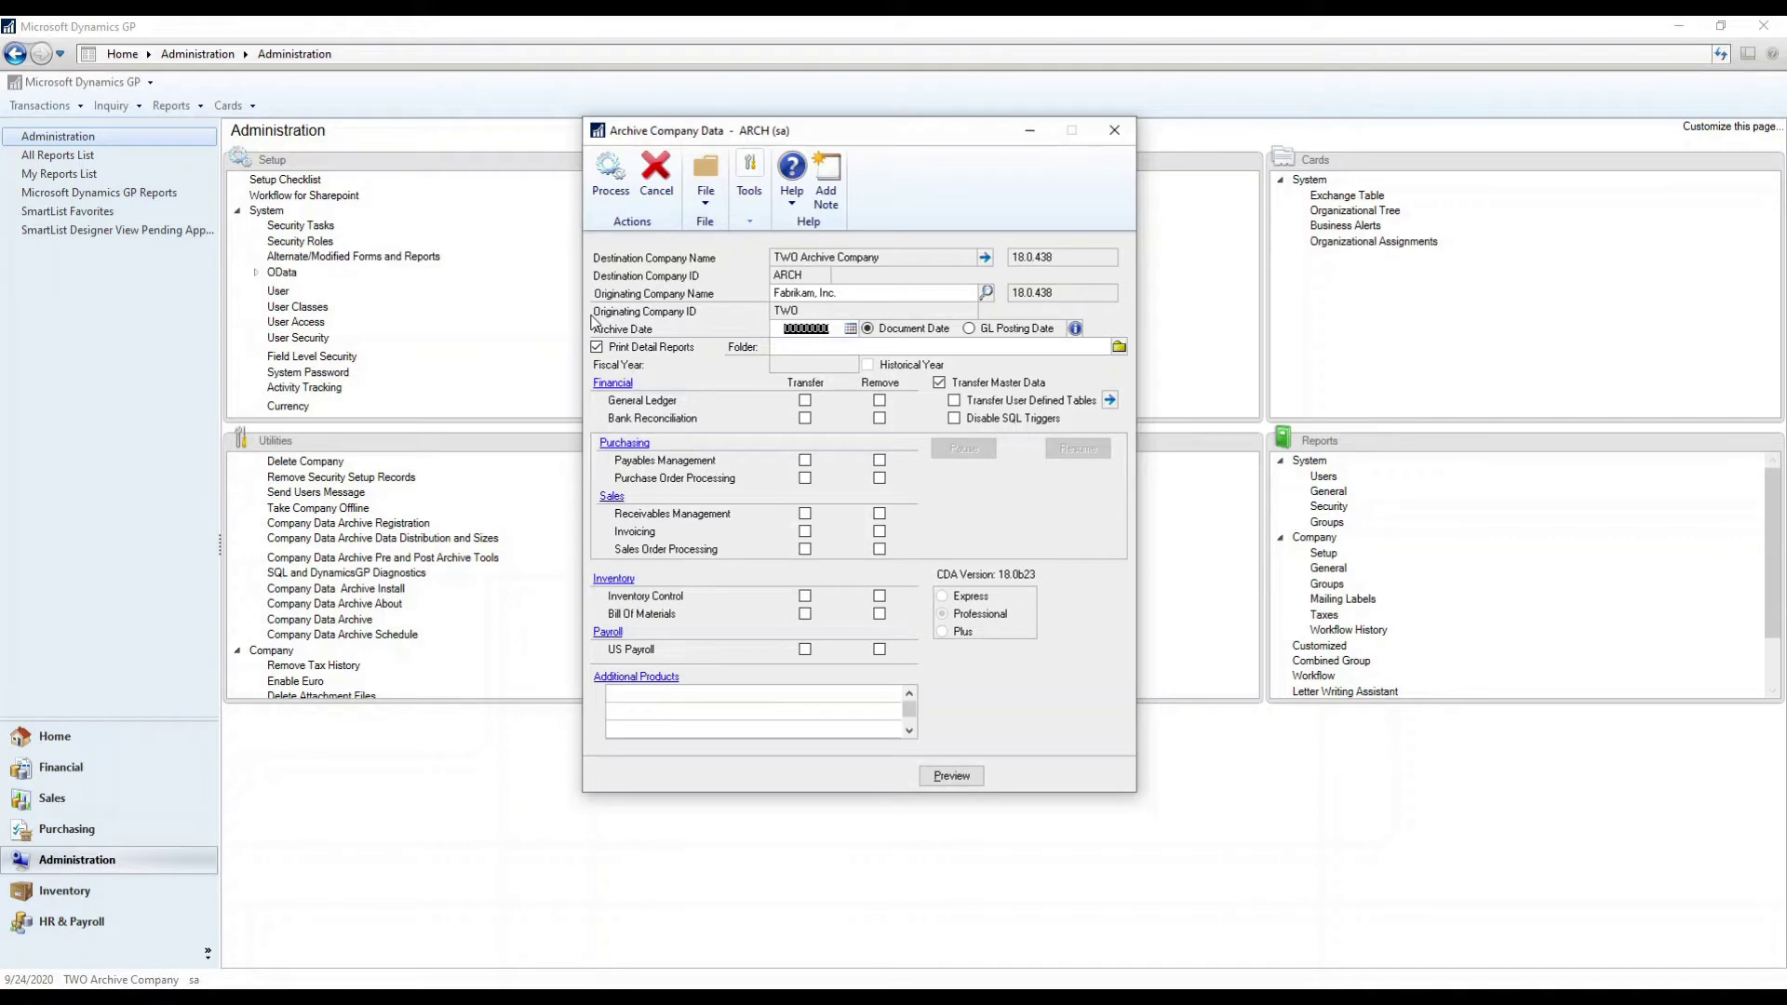
text(12312013)
- Accept the 12/31/2013 date past the 'Year does not exist' warning and use GL Posting Date
key(Tab)
click(912, 567)
click(969, 331)
click(869, 329)
click(969, 328)
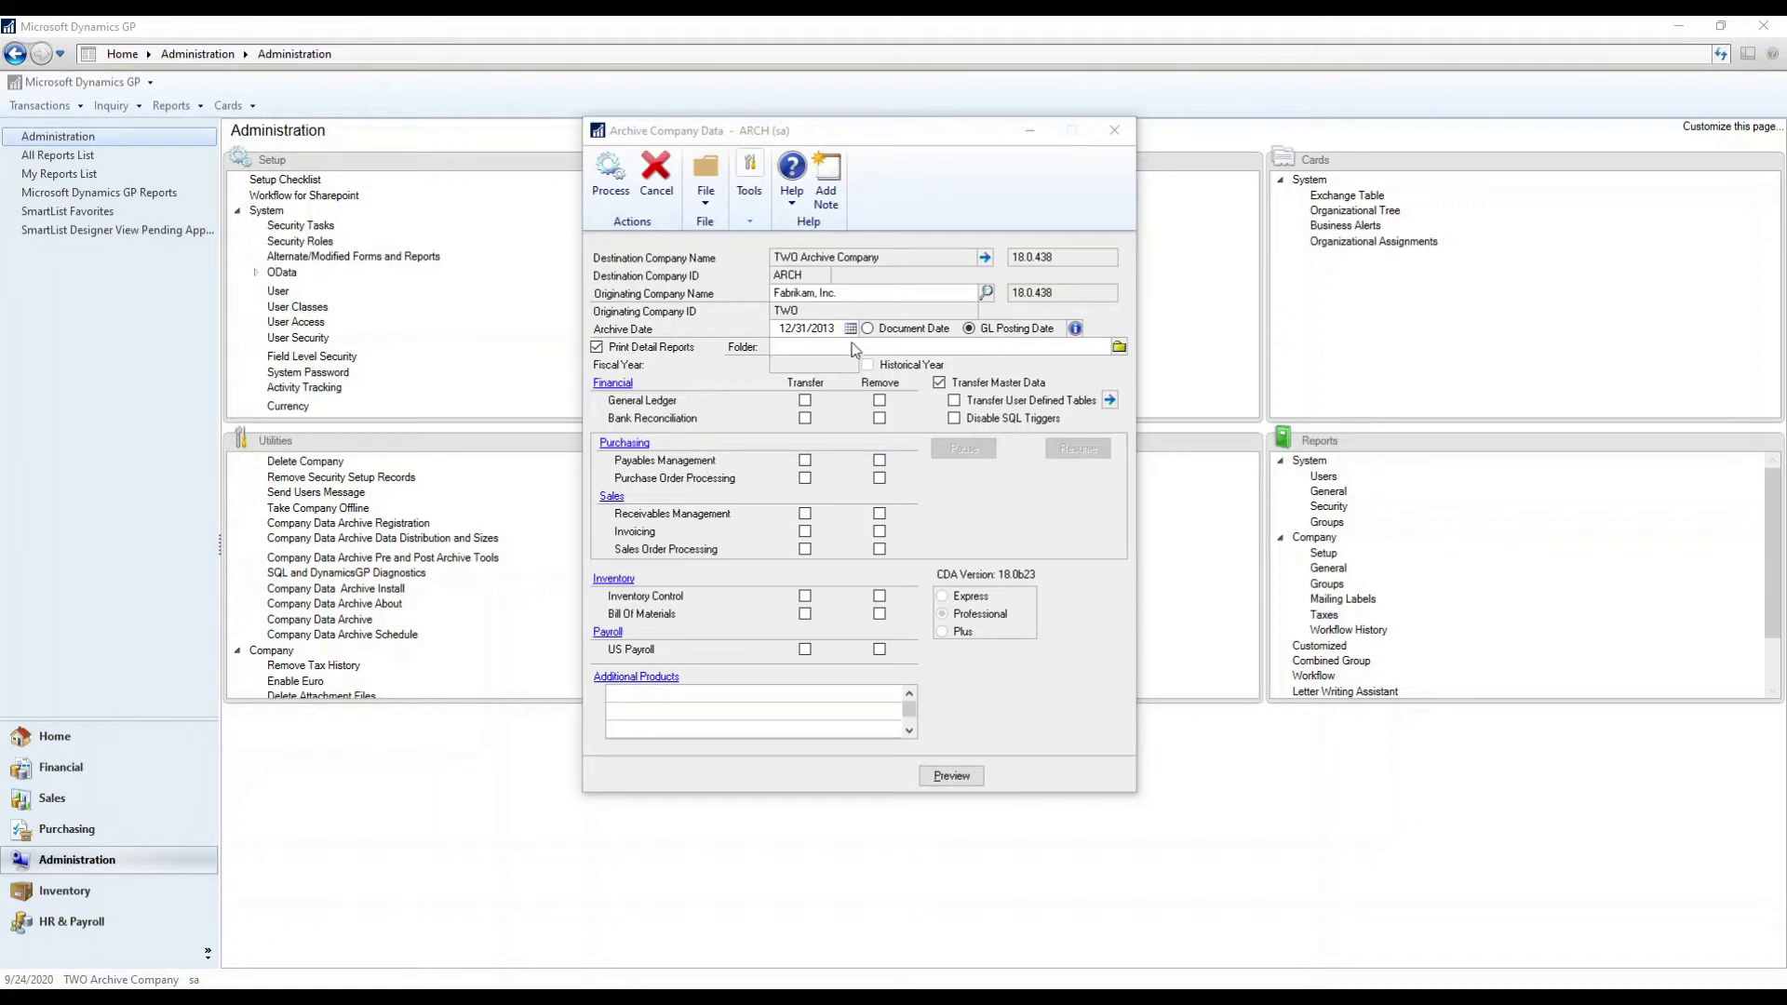
click(668, 349)
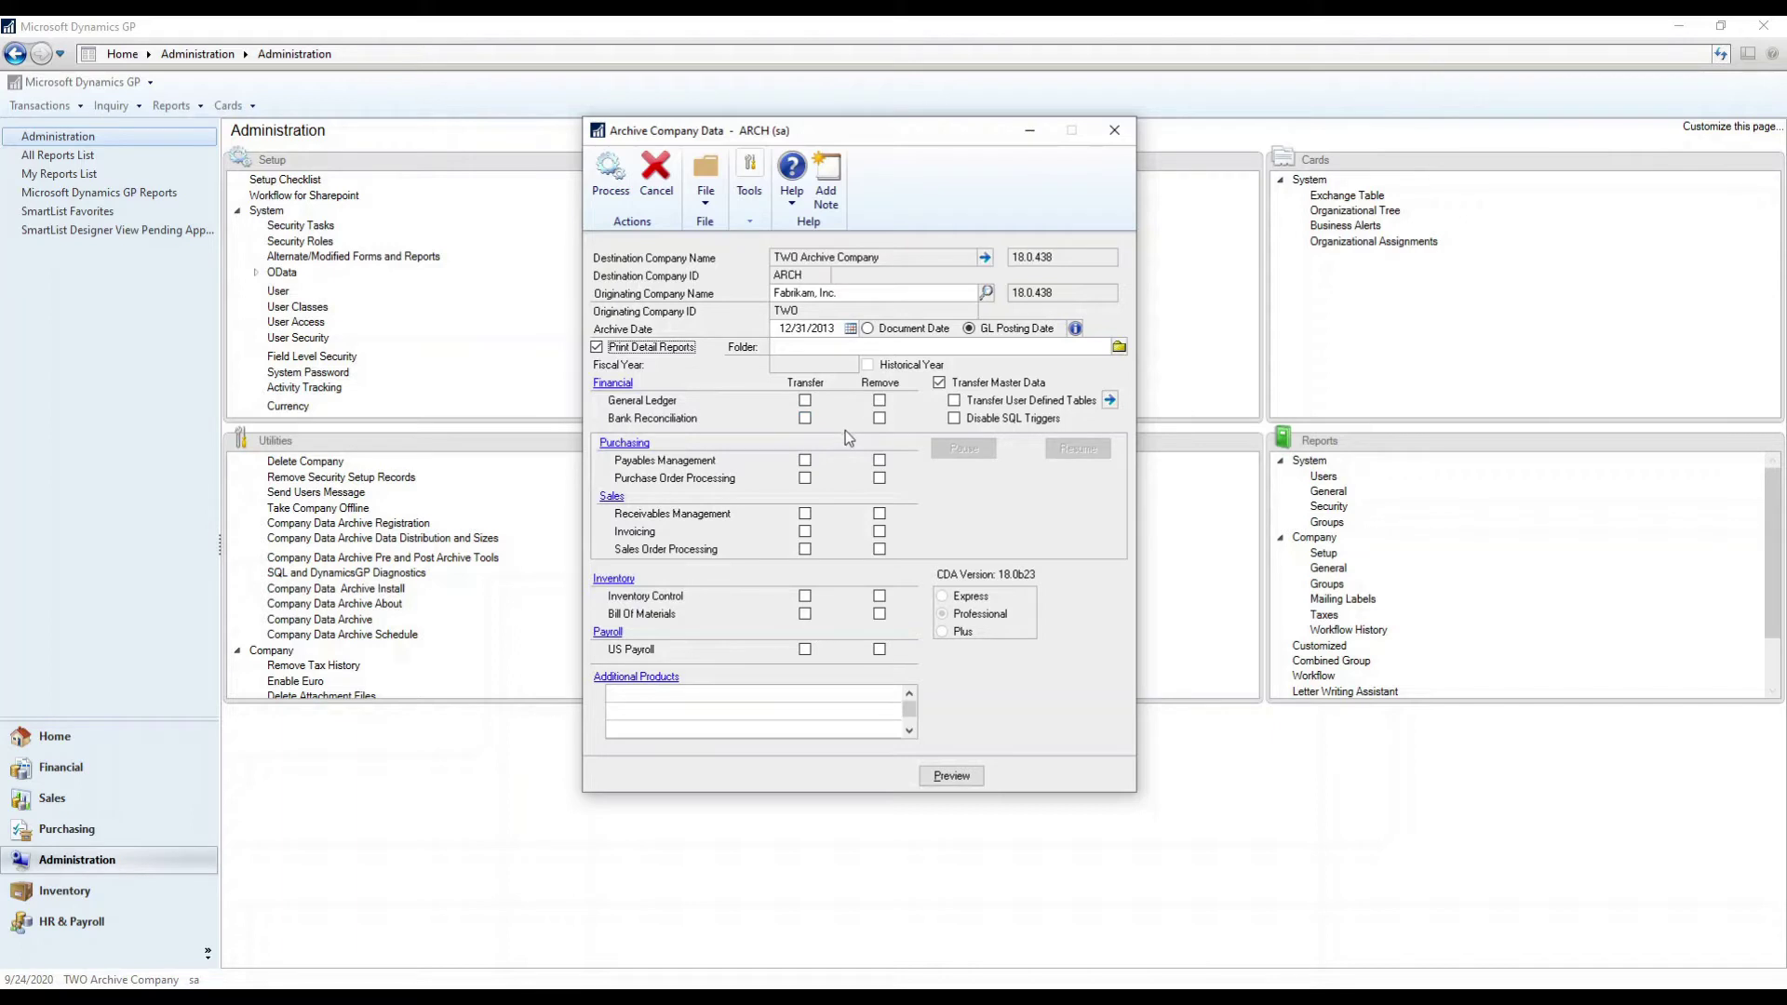
- Mark Bank Reconciliation and Payables Management for transfer, toggling their Remove marks on and off
click(805, 418)
click(805, 459)
click(880, 418)
click(879, 459)
click(880, 418)
click(880, 459)
- Leave only Bank Reconciliation marked Remove without Transfer, triggering the 'Remove only is not allowed' warning
click(879, 418)
click(880, 462)
click(880, 460)
click(880, 418)
click(879, 418)
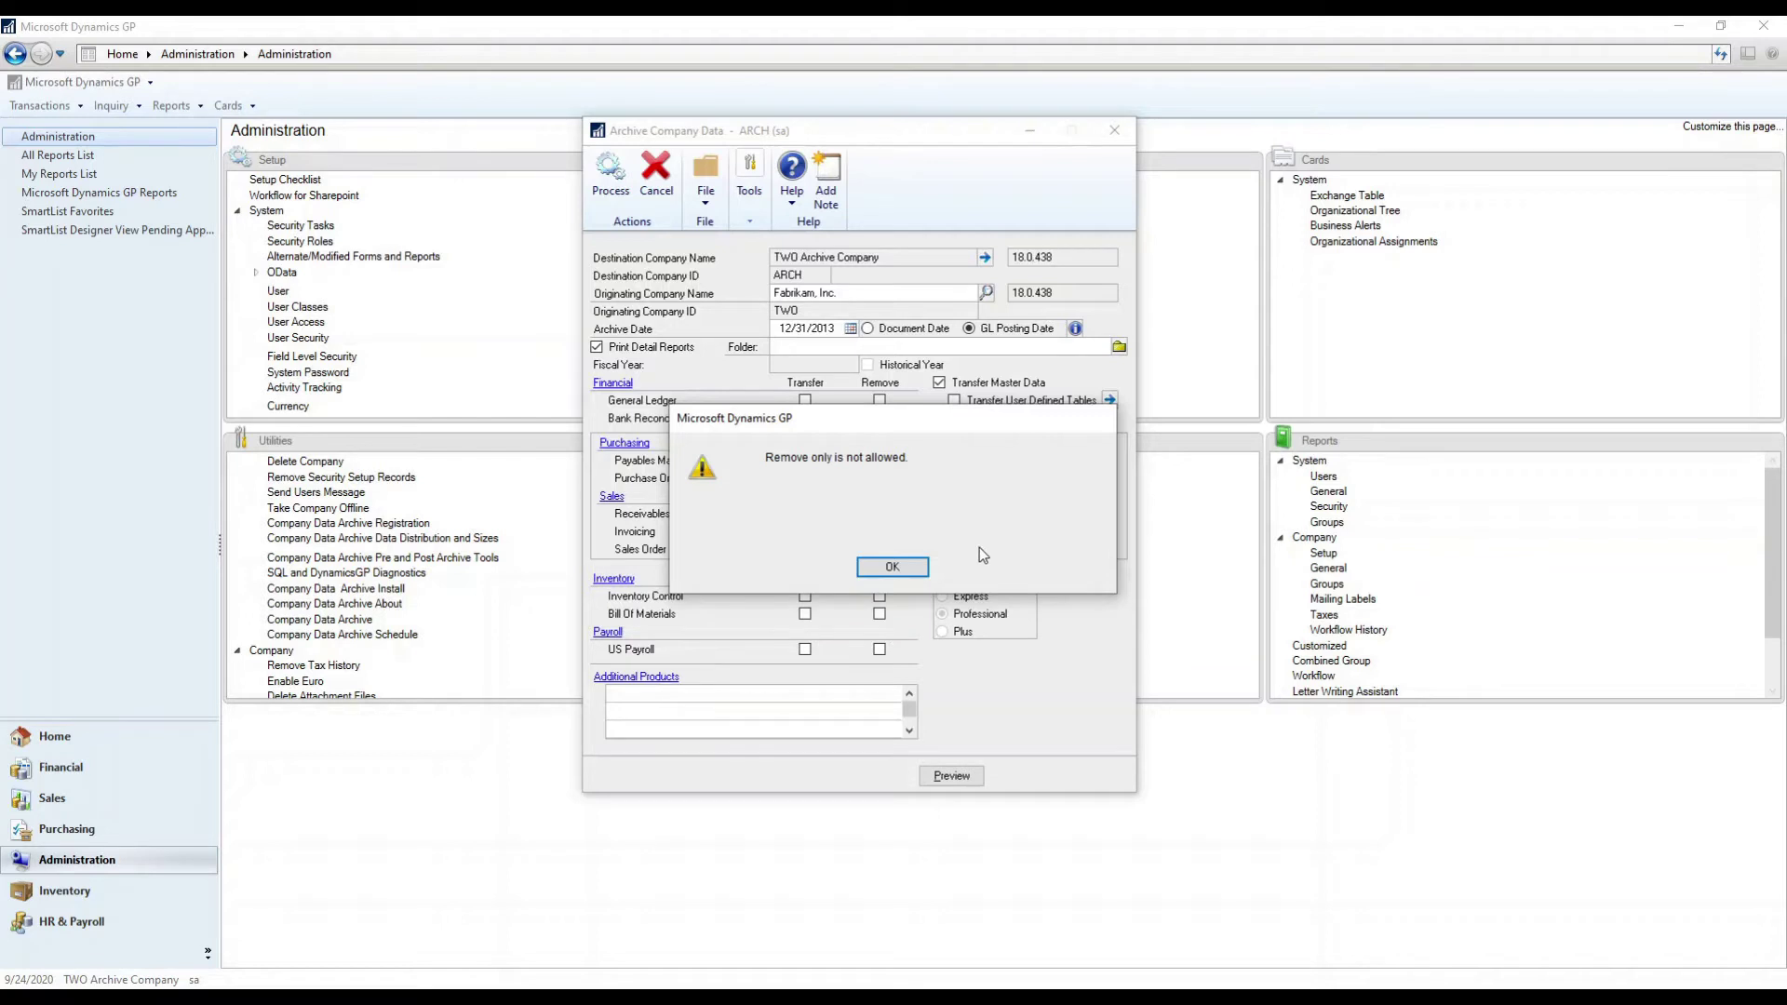
- Dismiss the remove-only warning twice after retrying Bank Reconciliation removal, then enable Transfer Master Data
click(899, 569)
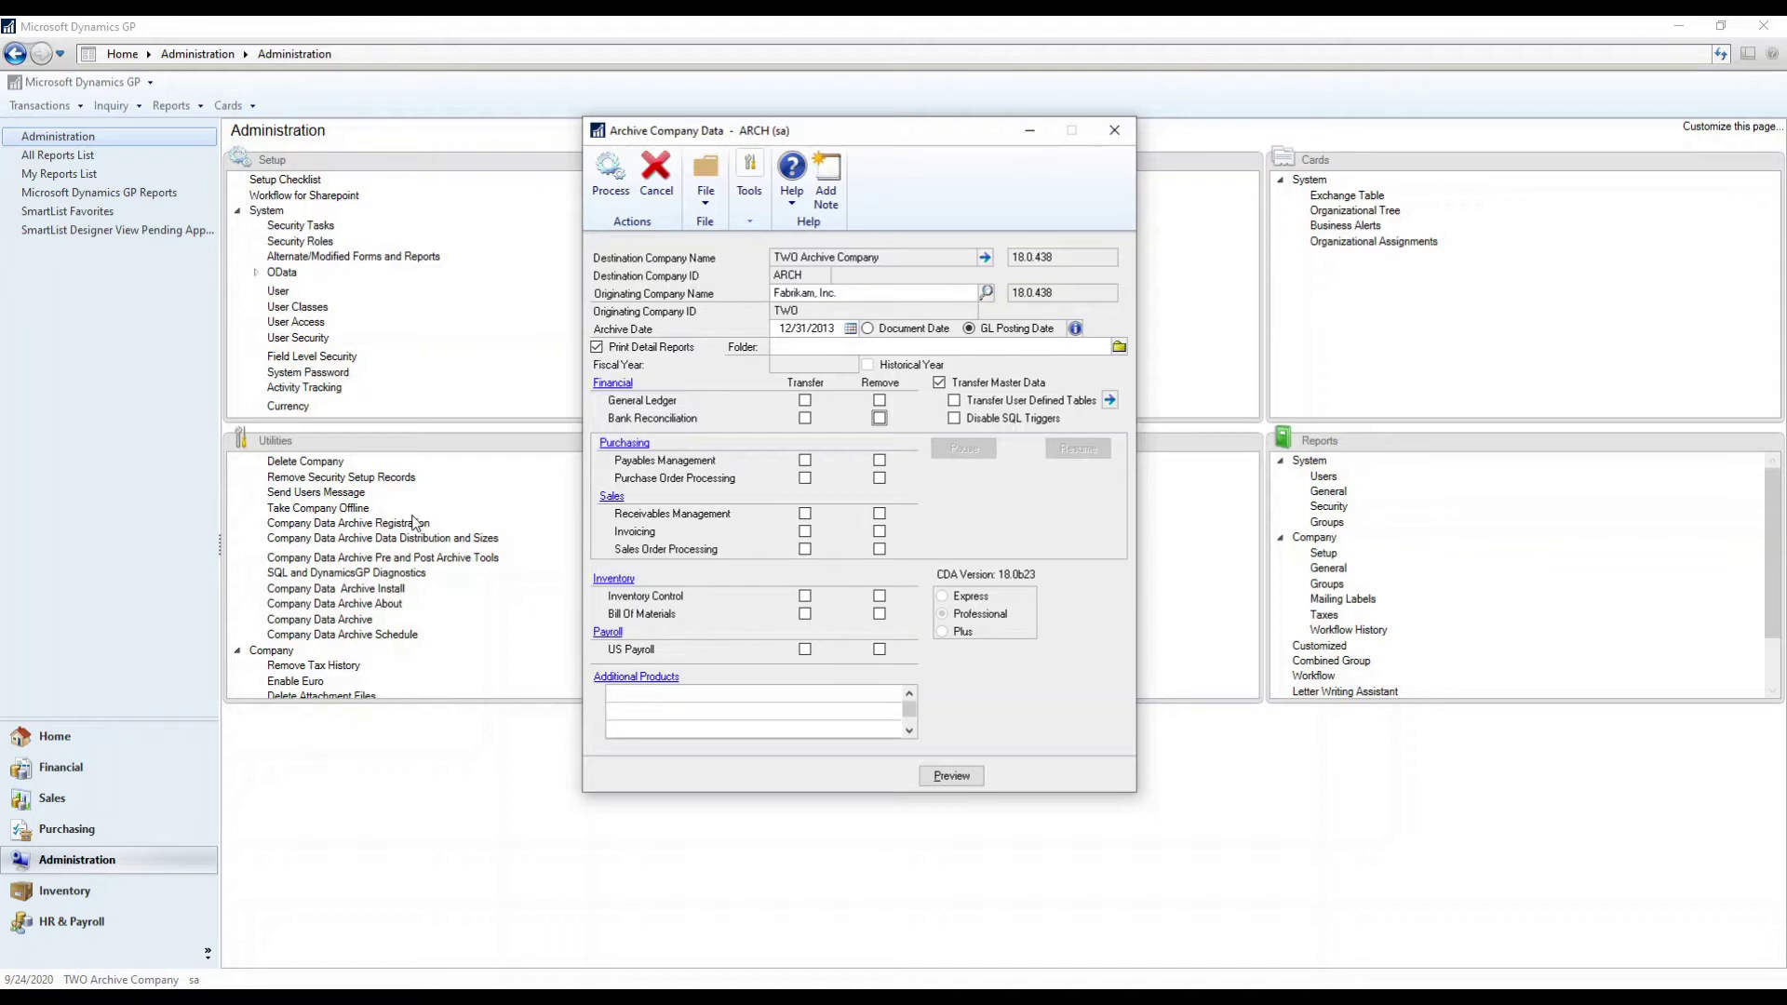
click(879, 418)
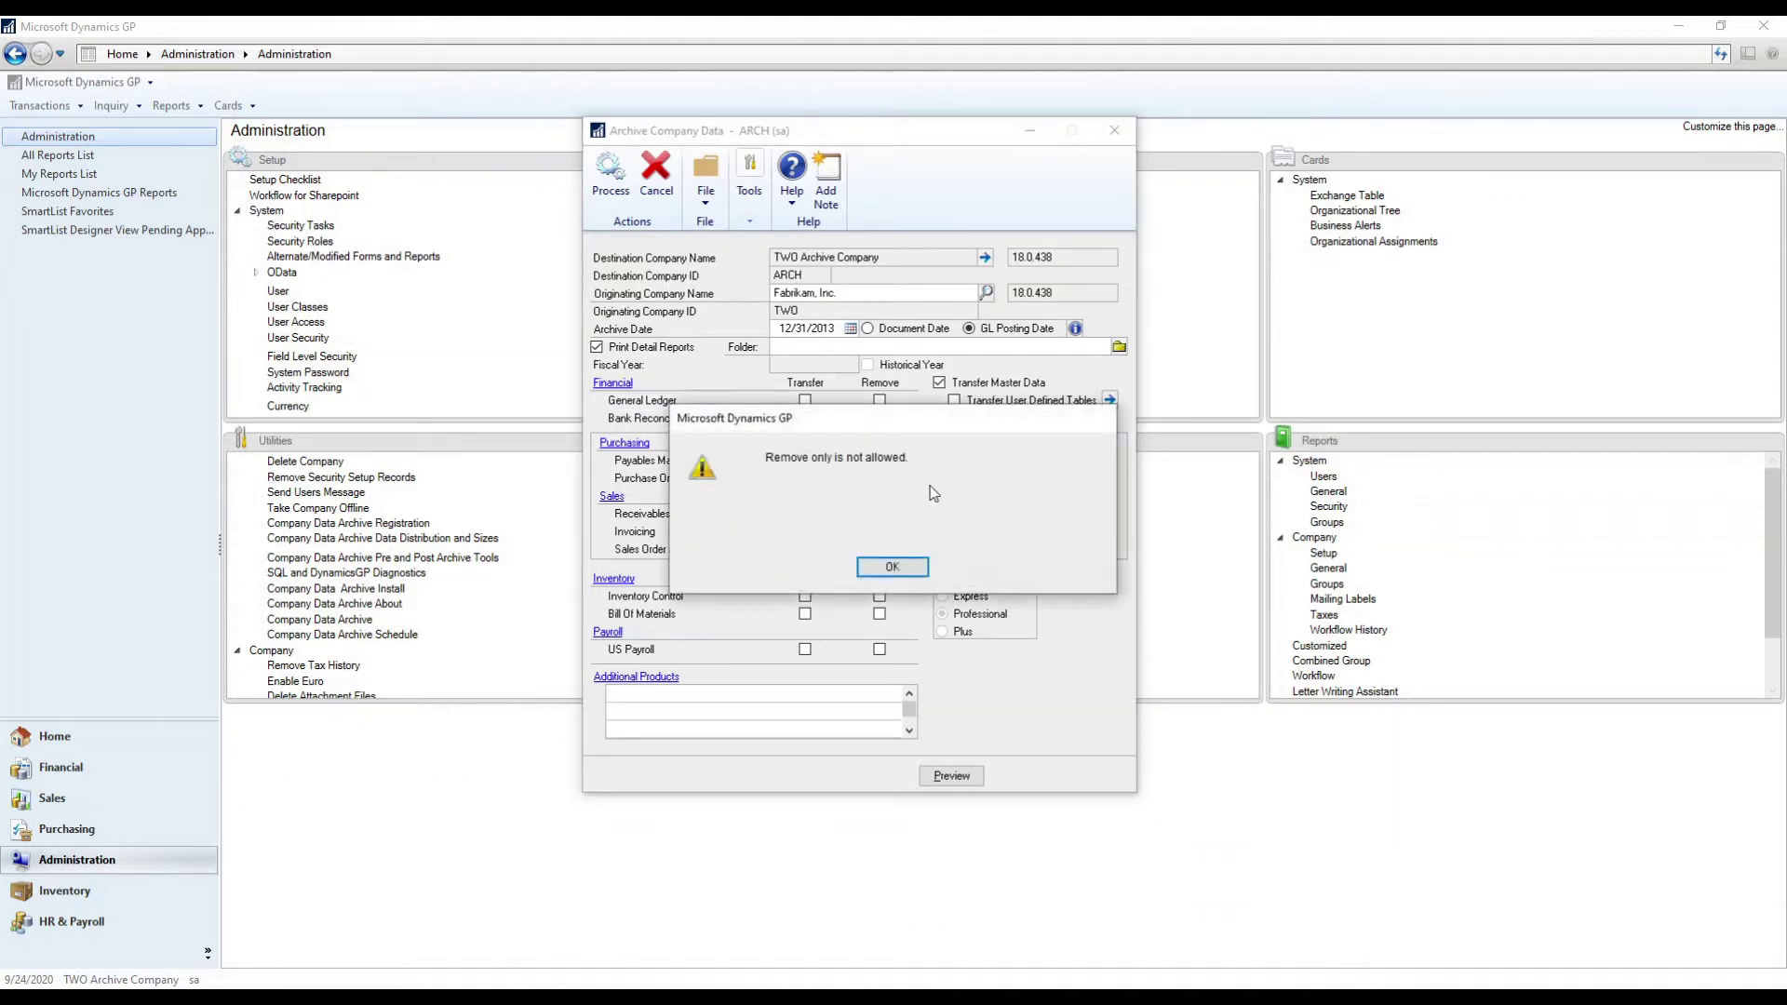
click(892, 567)
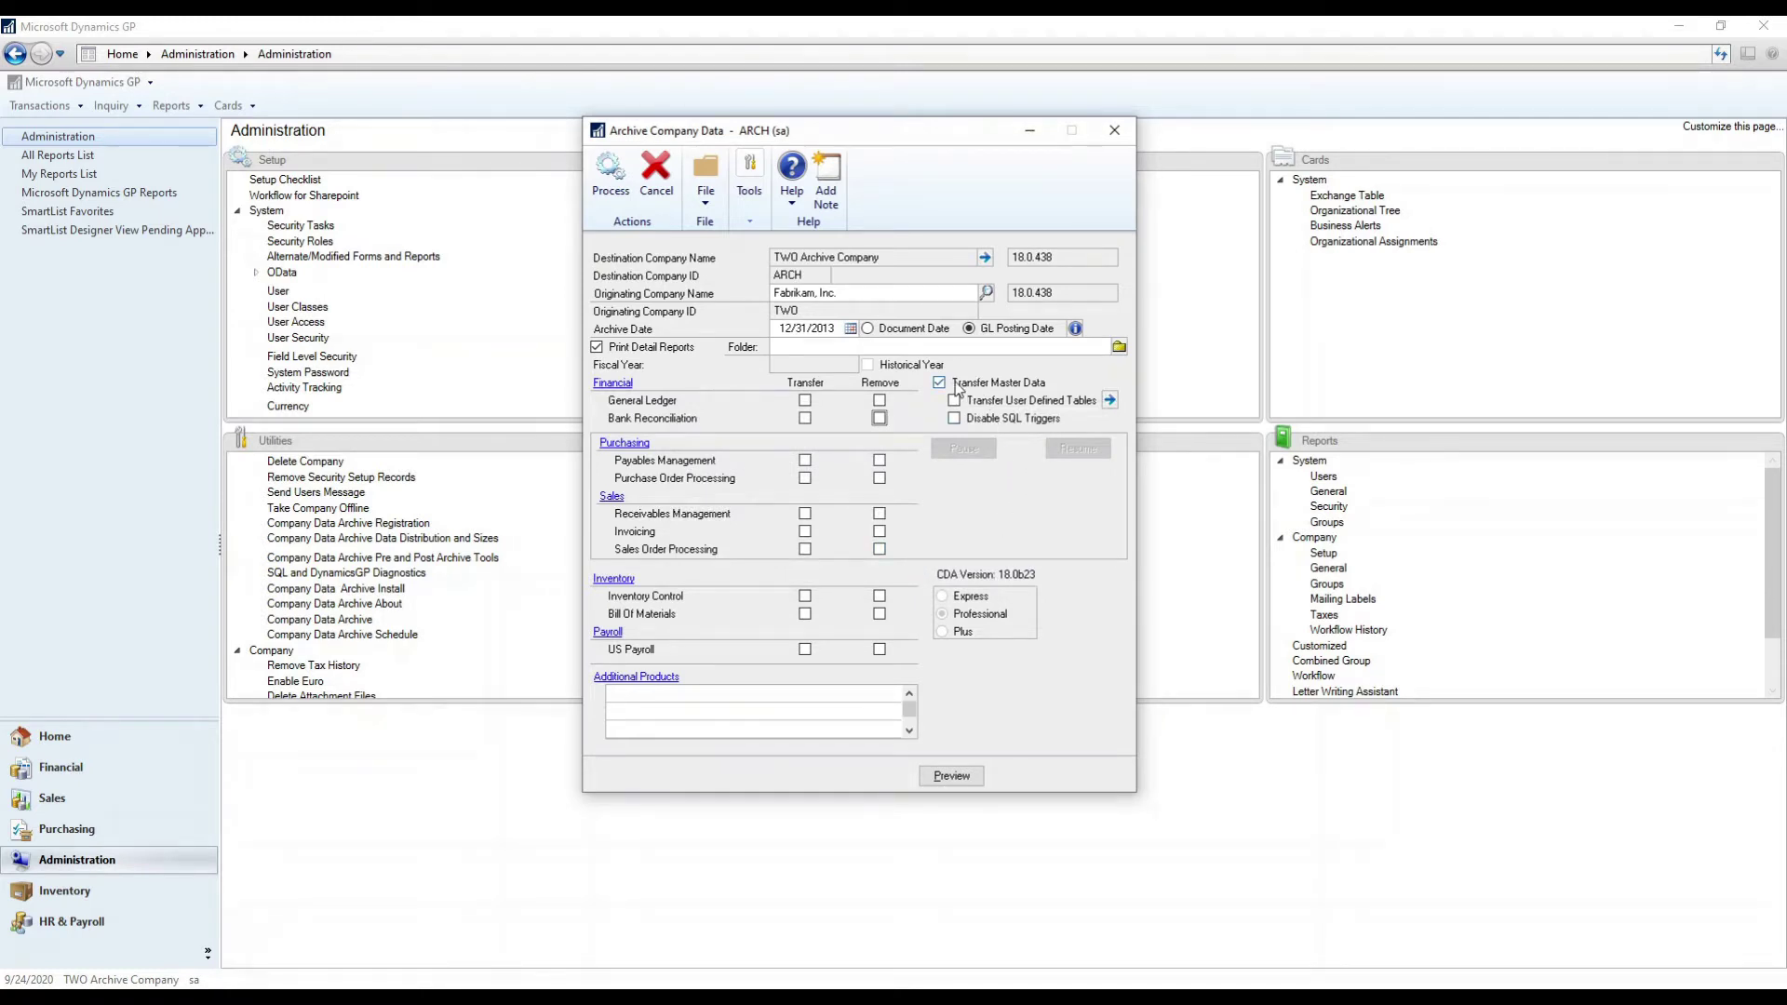
click(1003, 391)
- Keep Transfer Master Data on and enable Transfer User Defined Tables
click(1005, 395)
click(1004, 387)
click(1004, 390)
click(954, 400)
click(954, 401)
- Open the User Defined Tables list beside Archive Company Data to include IC1200*, PM3000* and TWO*
click(1109, 399)
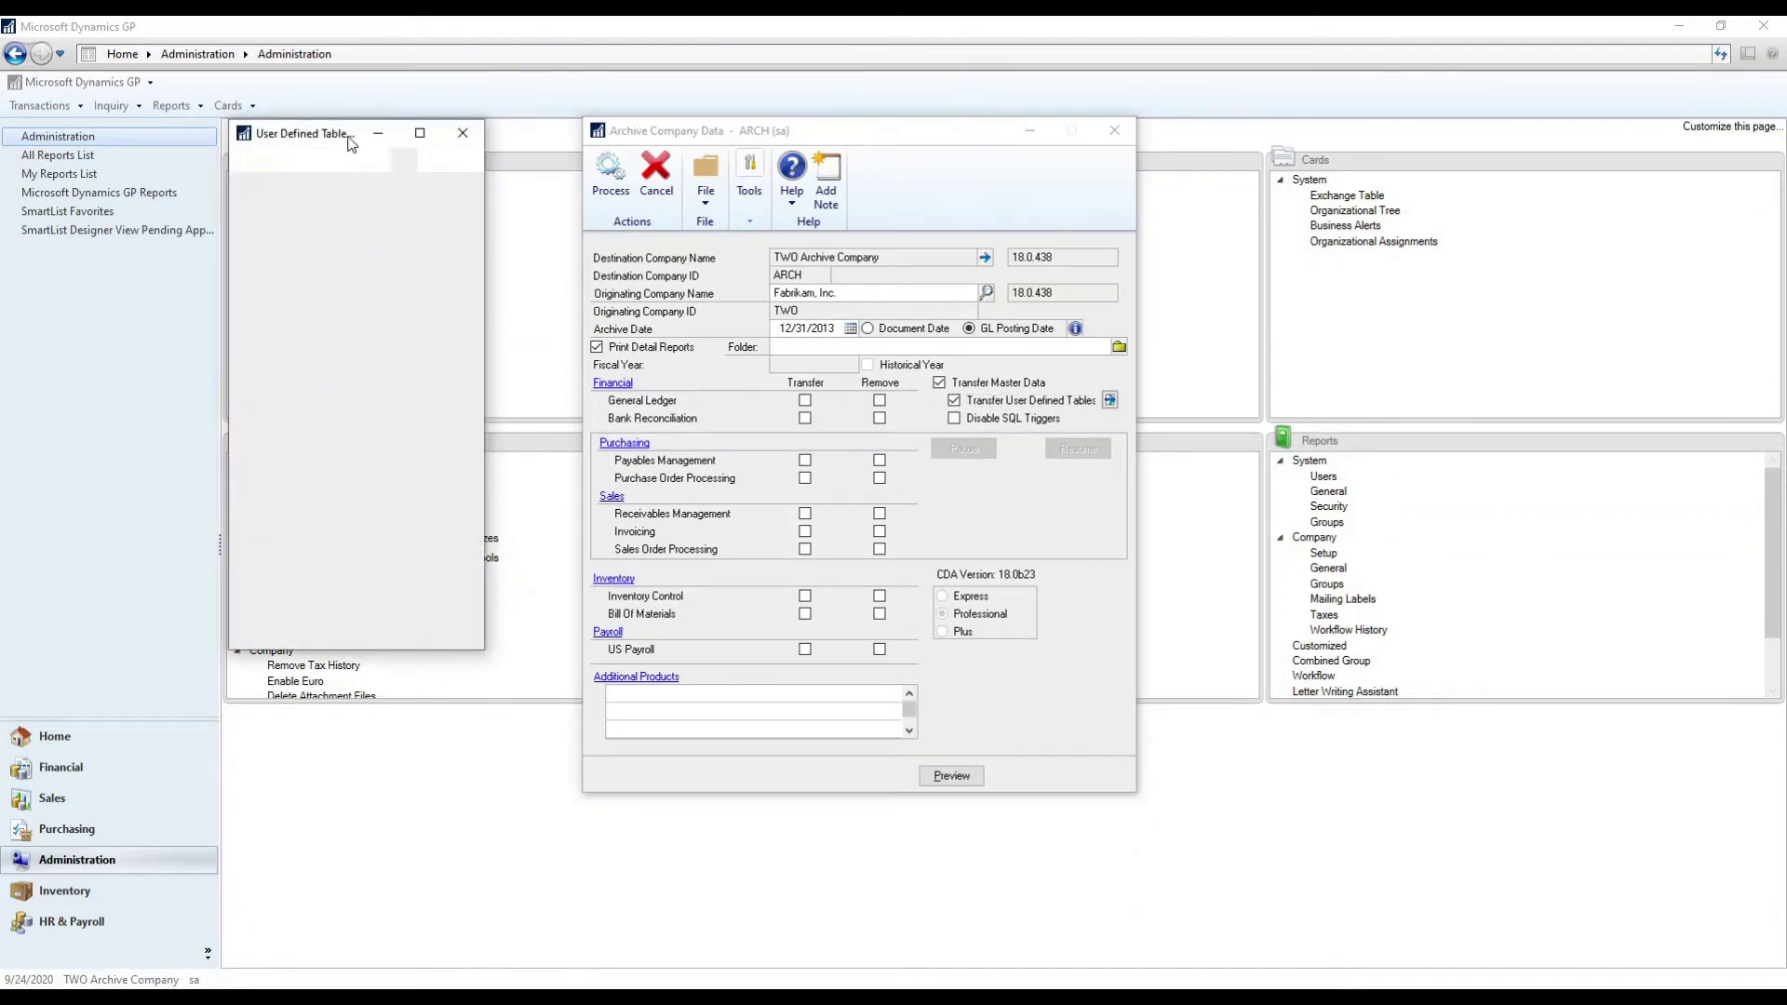
drag(335, 140, 431, 135)
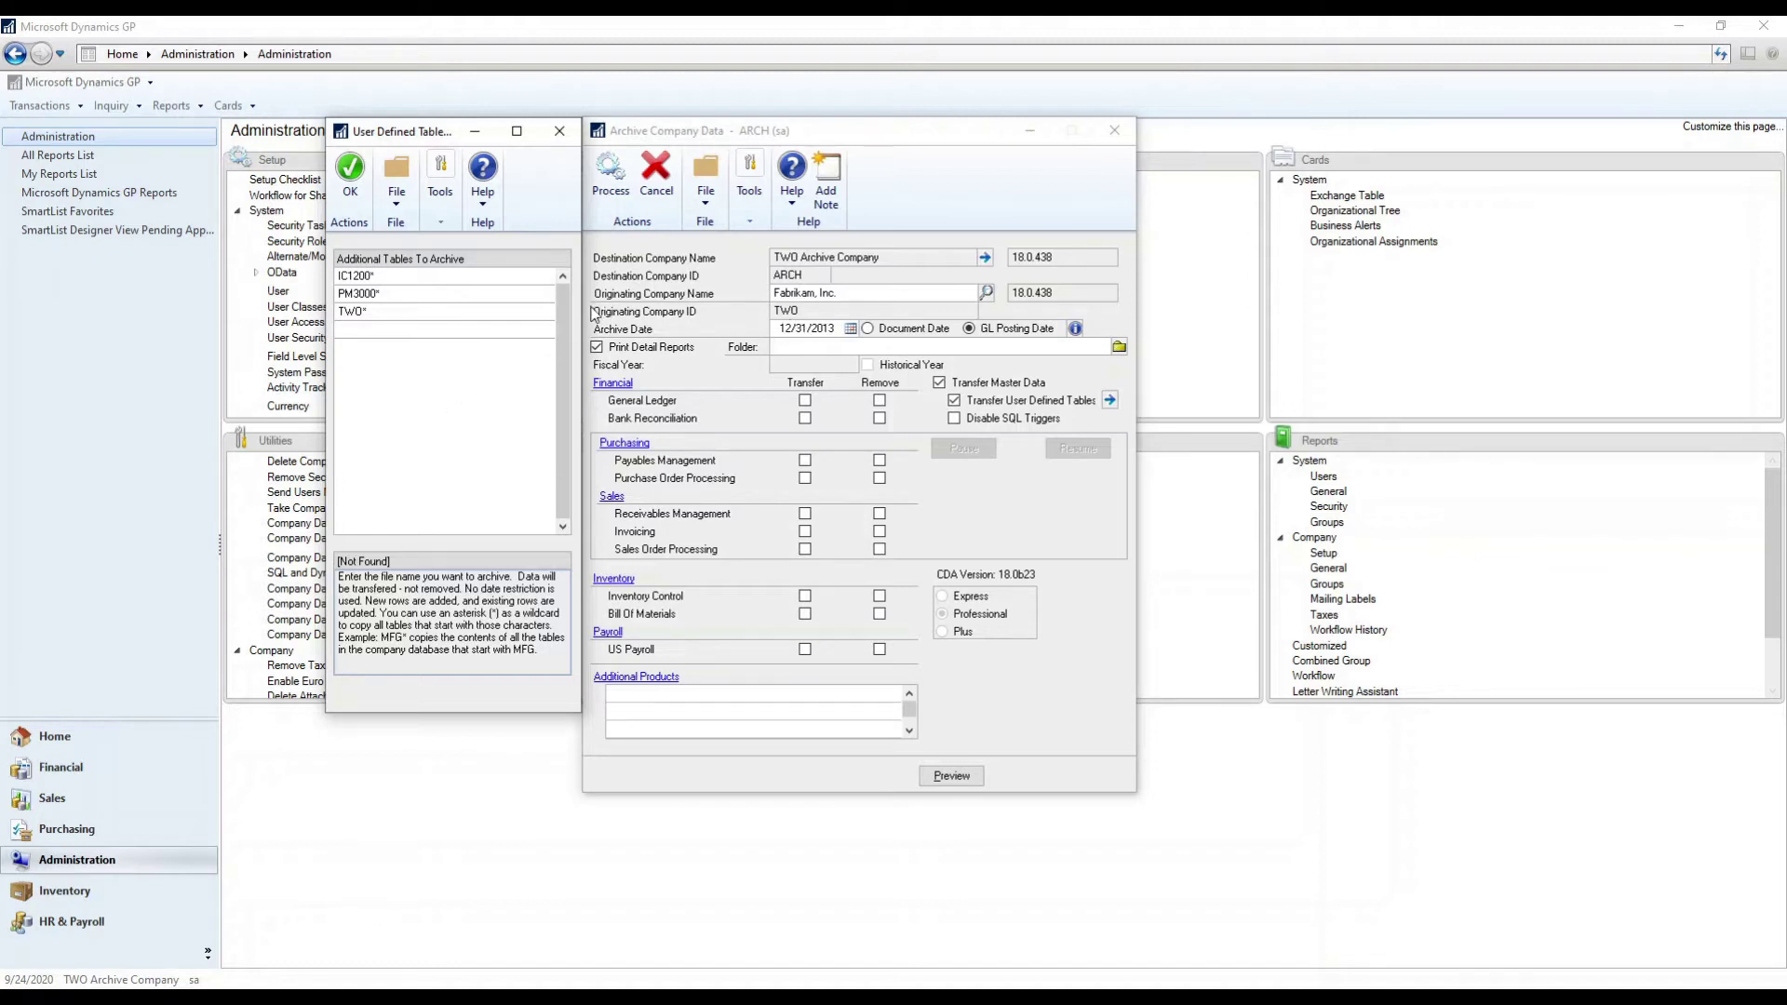
click(858, 321)
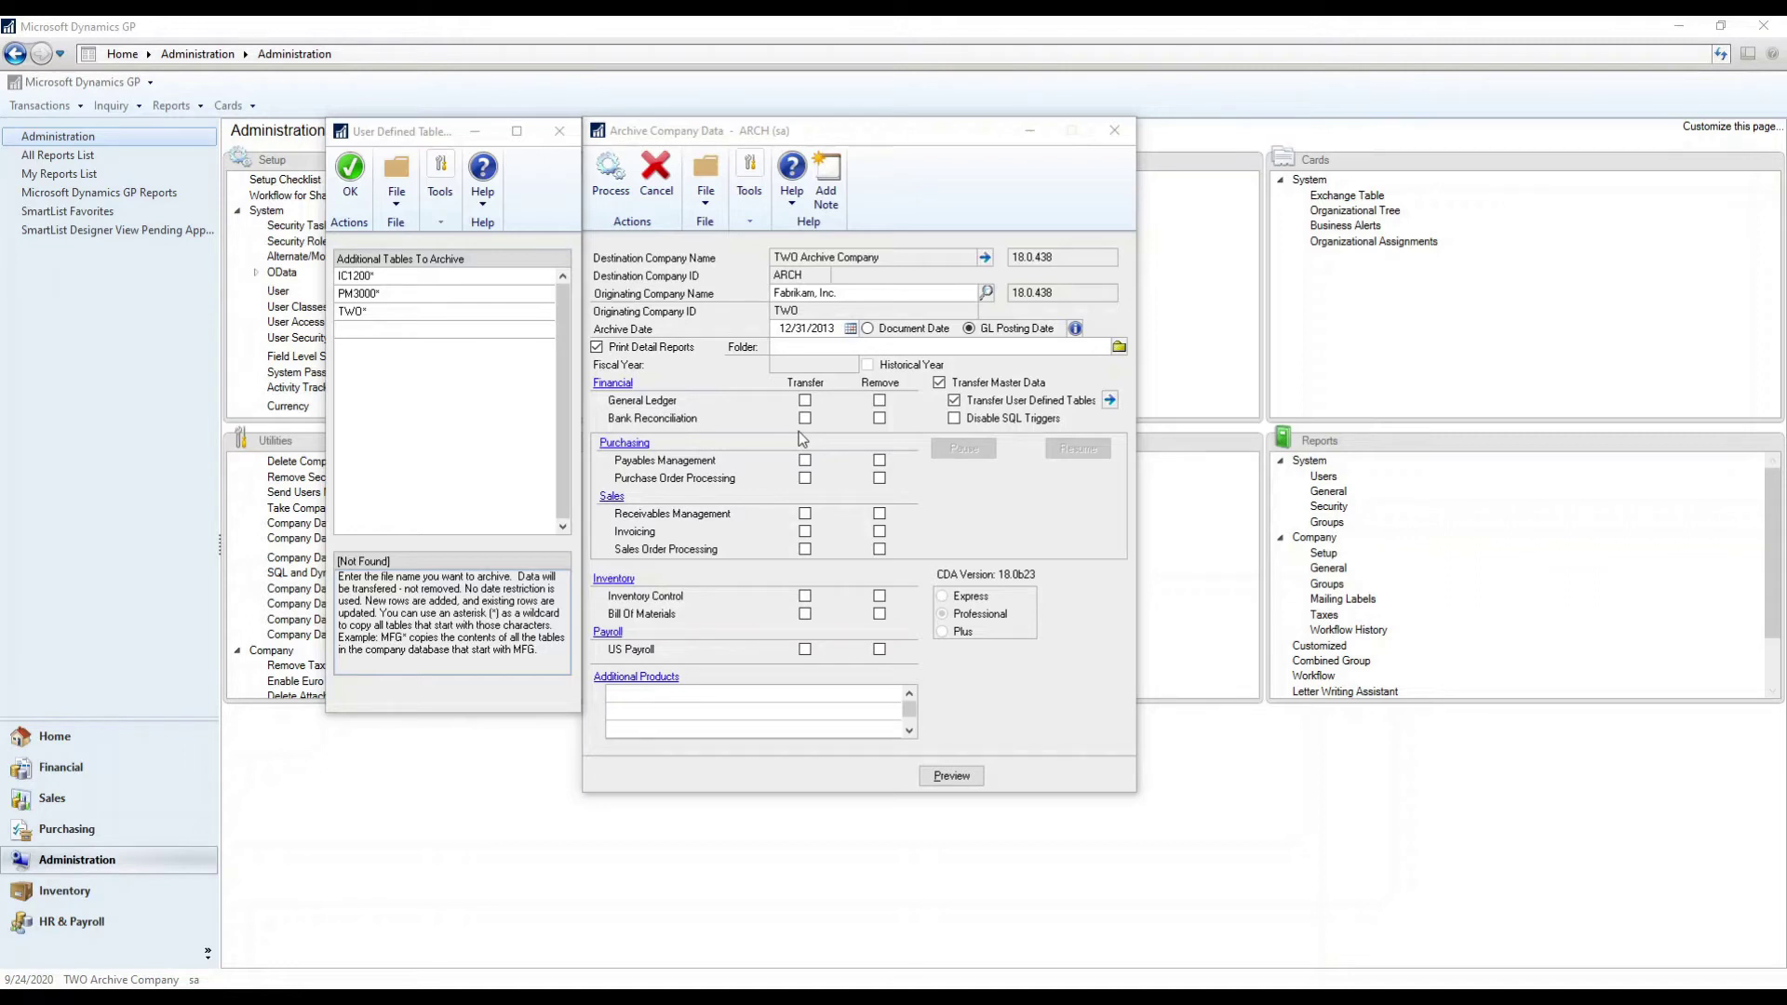
click(561, 131)
- Close the User Defined Tables window to return to Archive Company Data
click(566, 135)
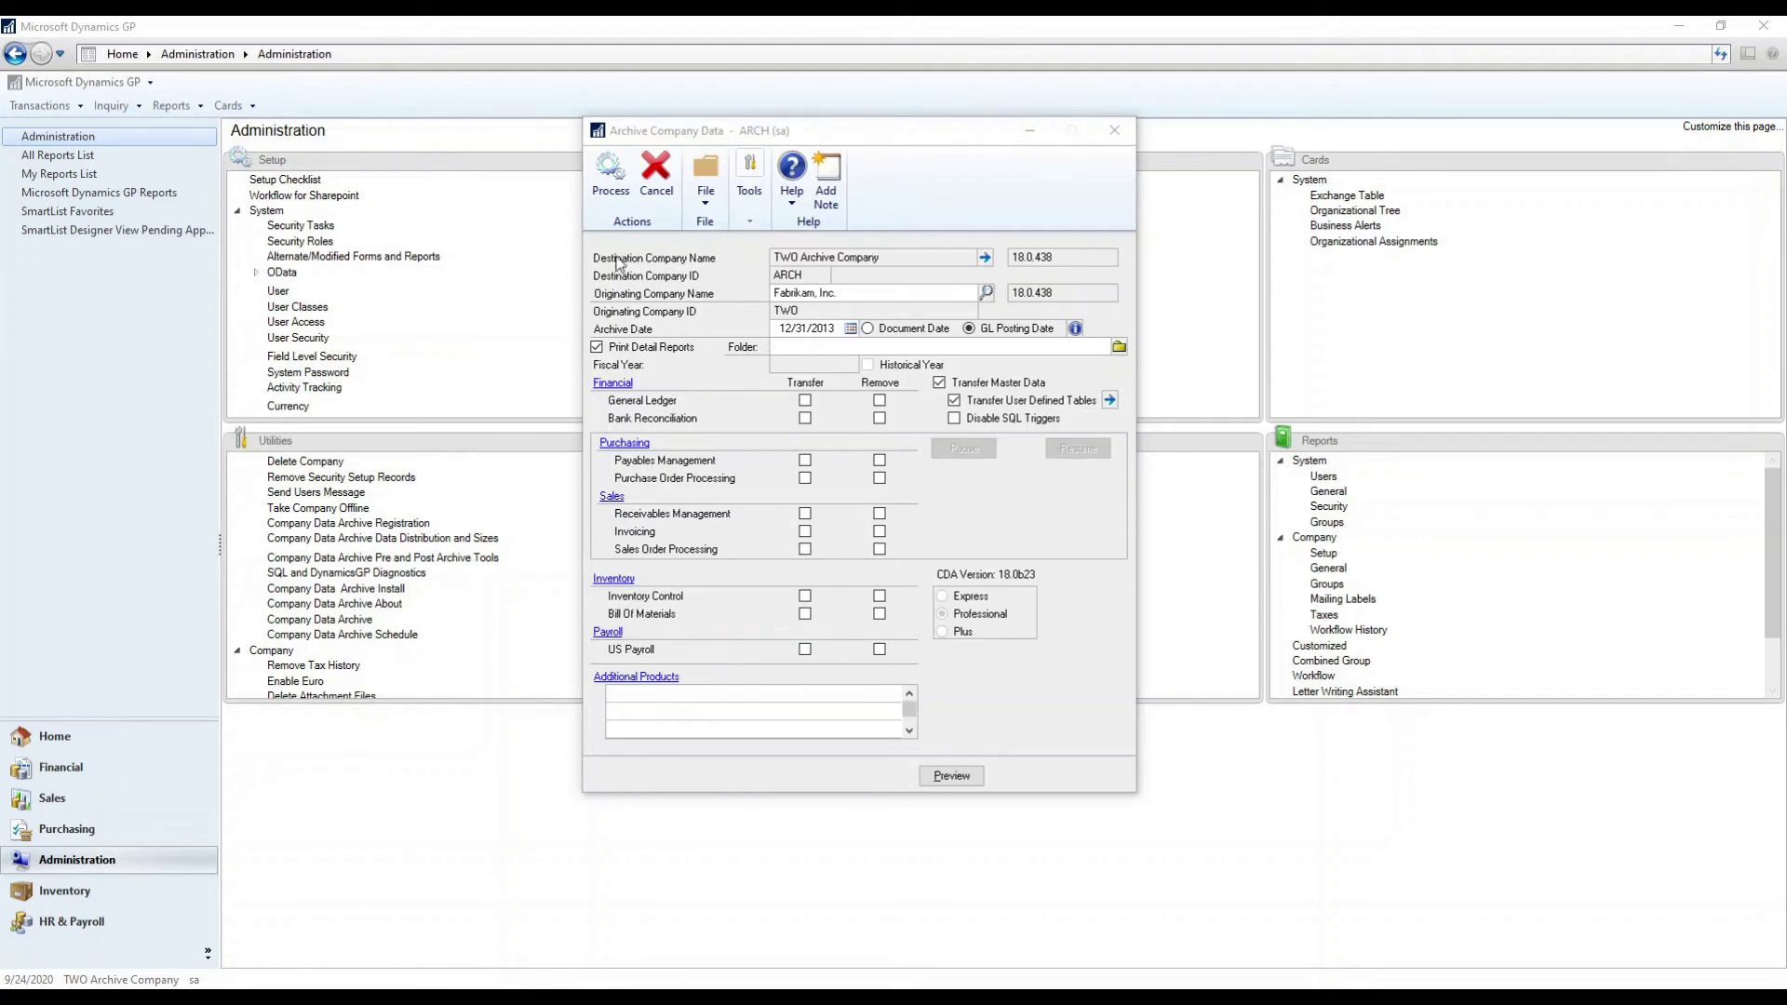
- Open the Archive Log and view Activity Tracking details for the 5/30/2018 archive run
click(988, 261)
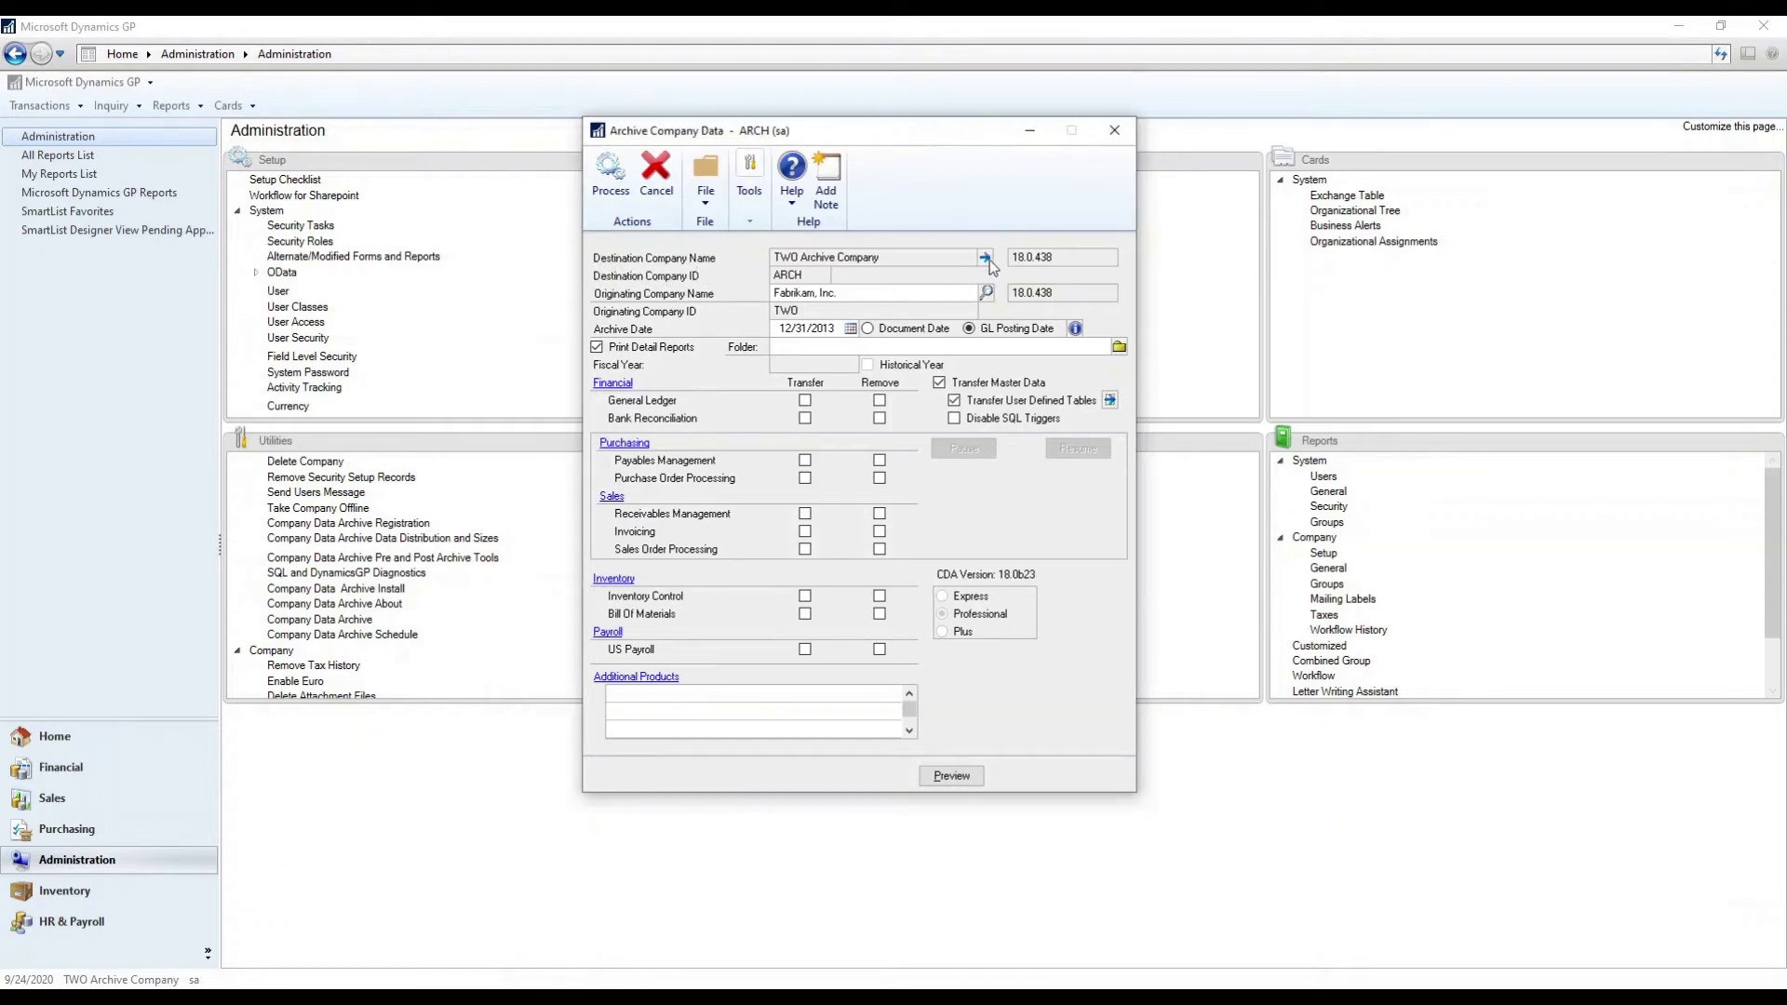
click(986, 259)
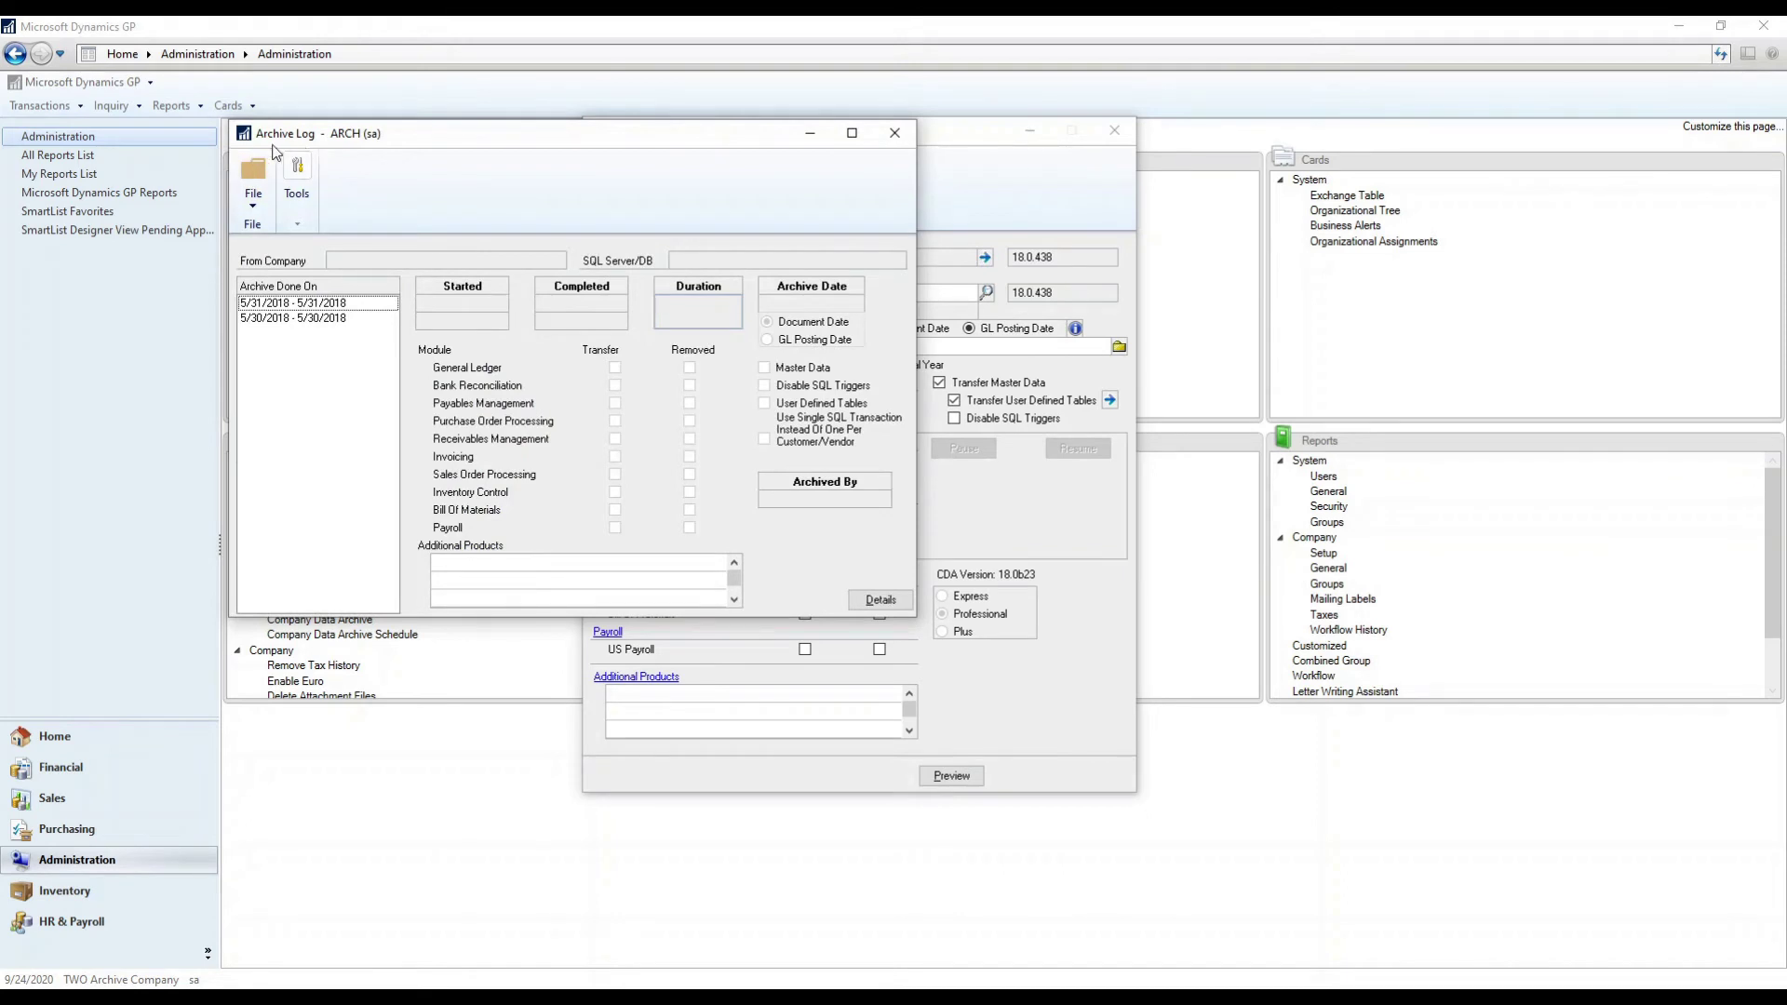
click(302, 319)
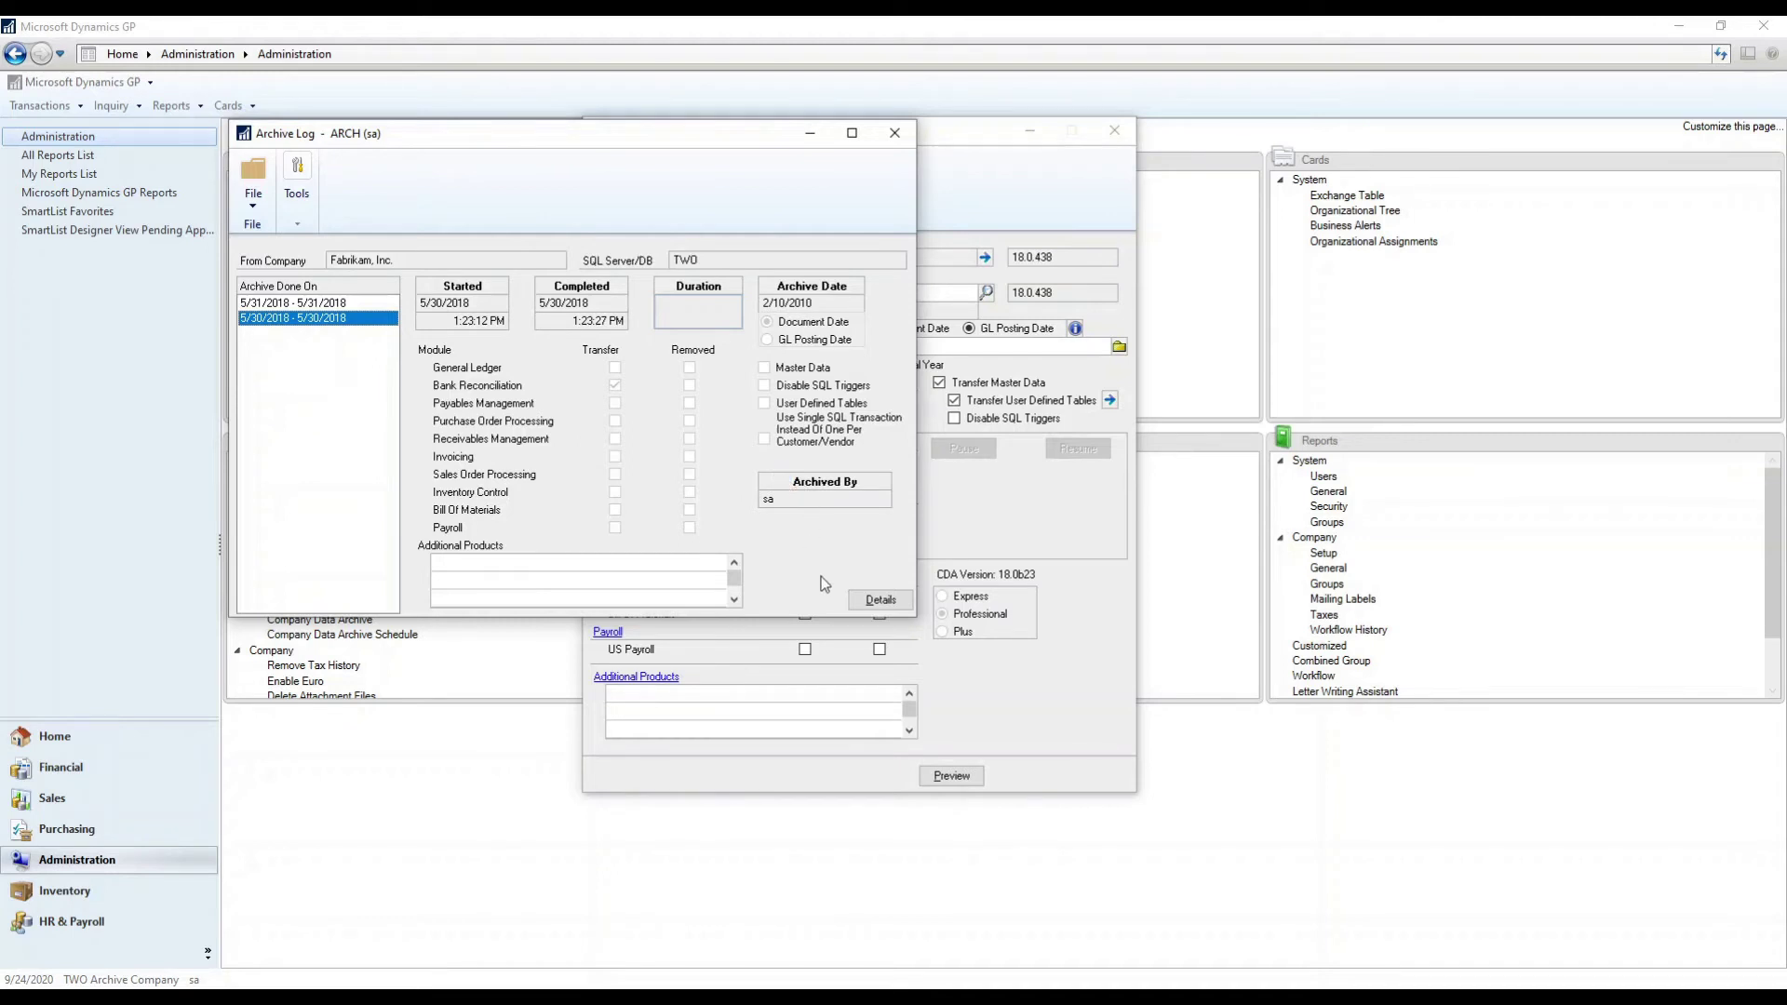
click(878, 598)
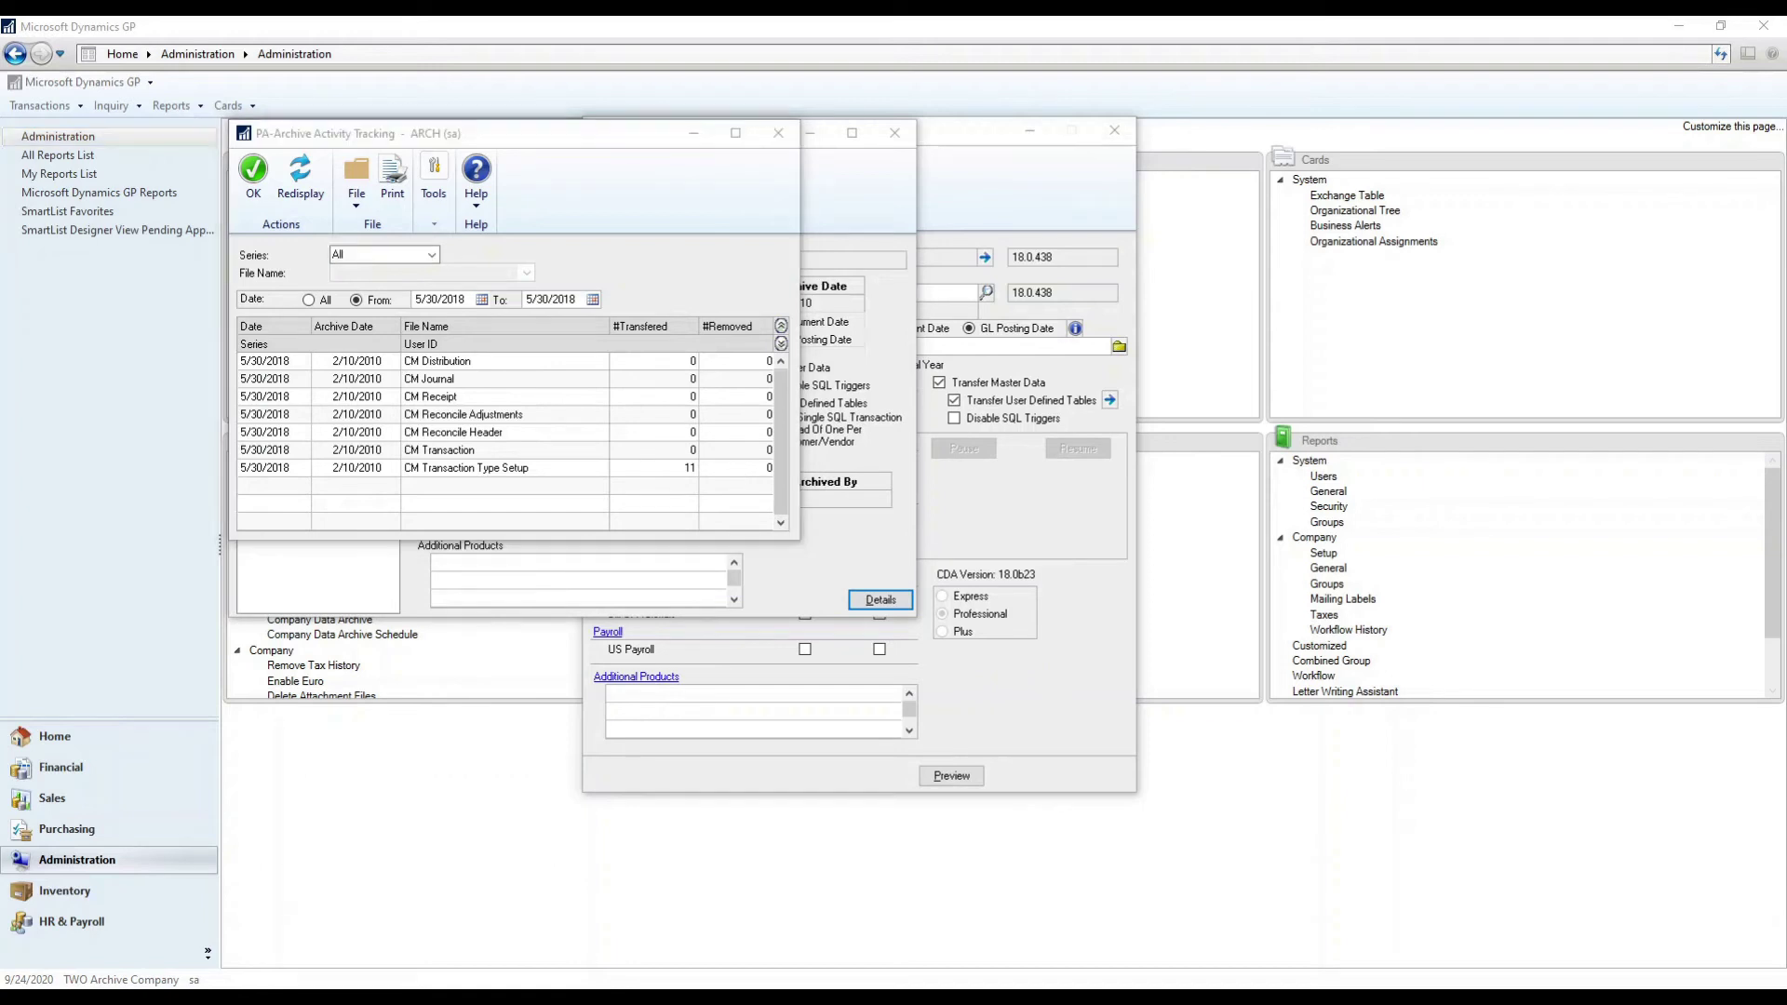
- Close Activity Tracking, Archive Log and Archive Company Data, then open Company Data Archive Registration
click(779, 133)
click(895, 133)
click(1114, 129)
click(419, 523)
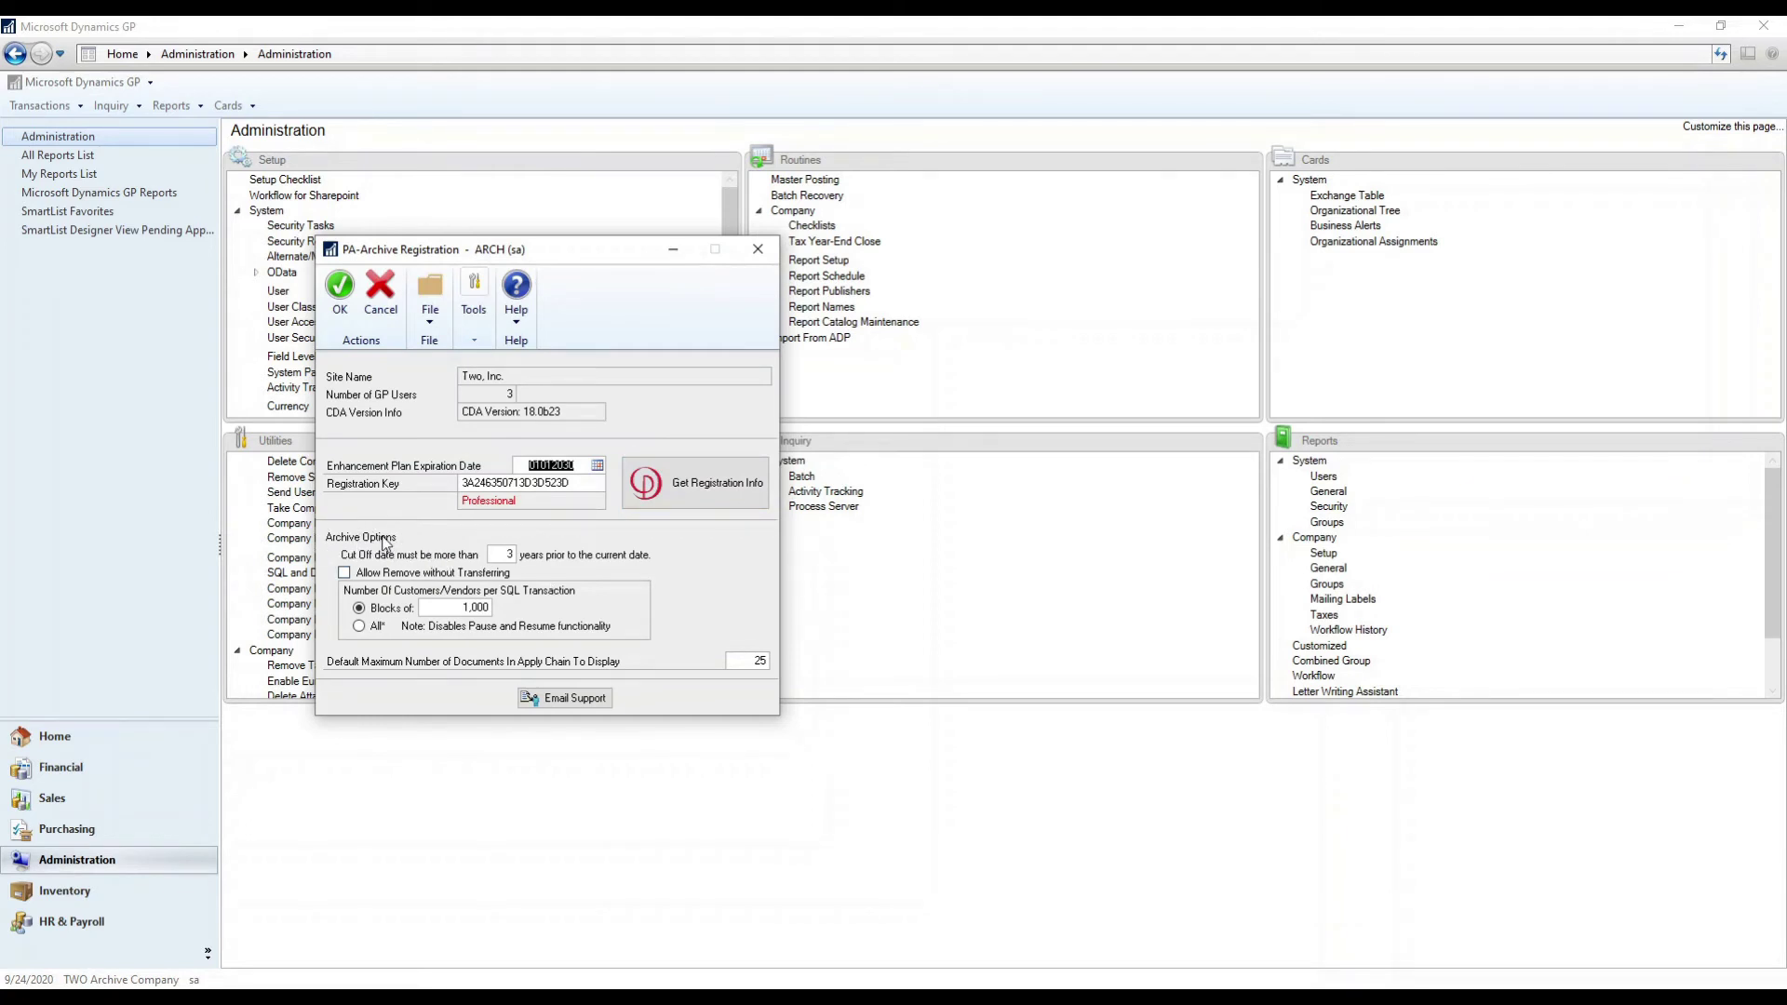
- Leave Allow Remove without Transferring off, raise the cut-off minimum from 3 to 4 years, and close
click(344, 573)
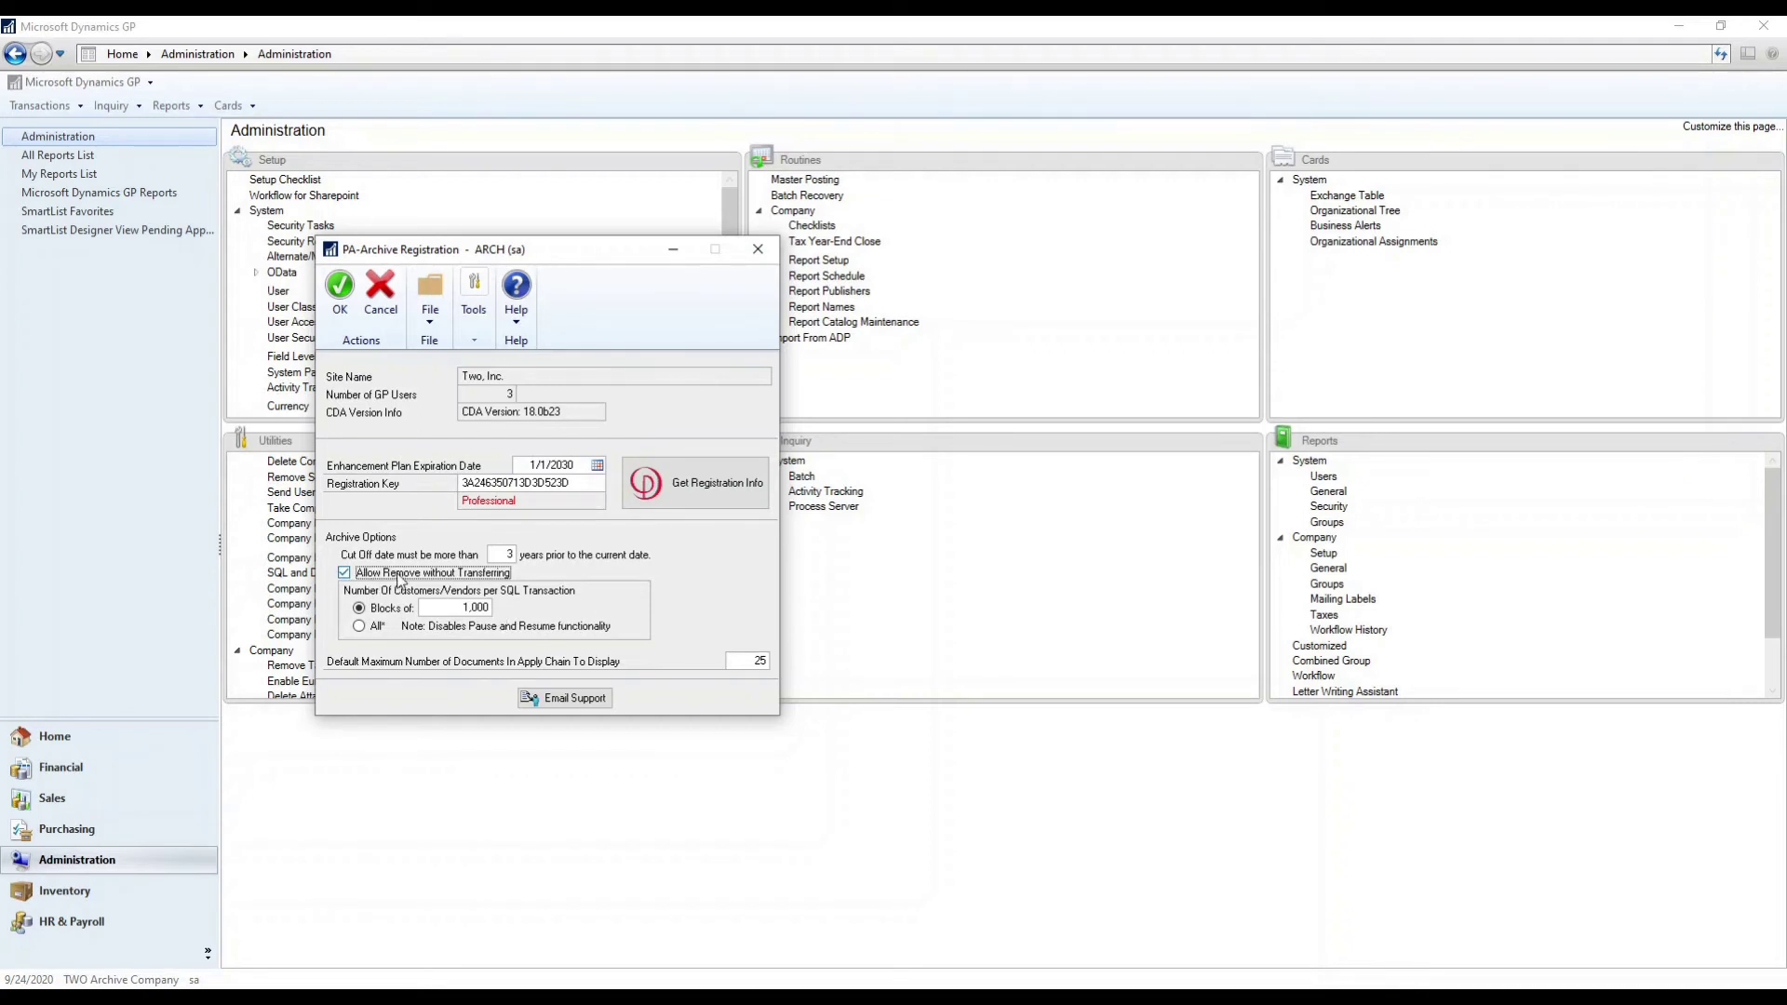
click(490, 575)
click(505, 555)
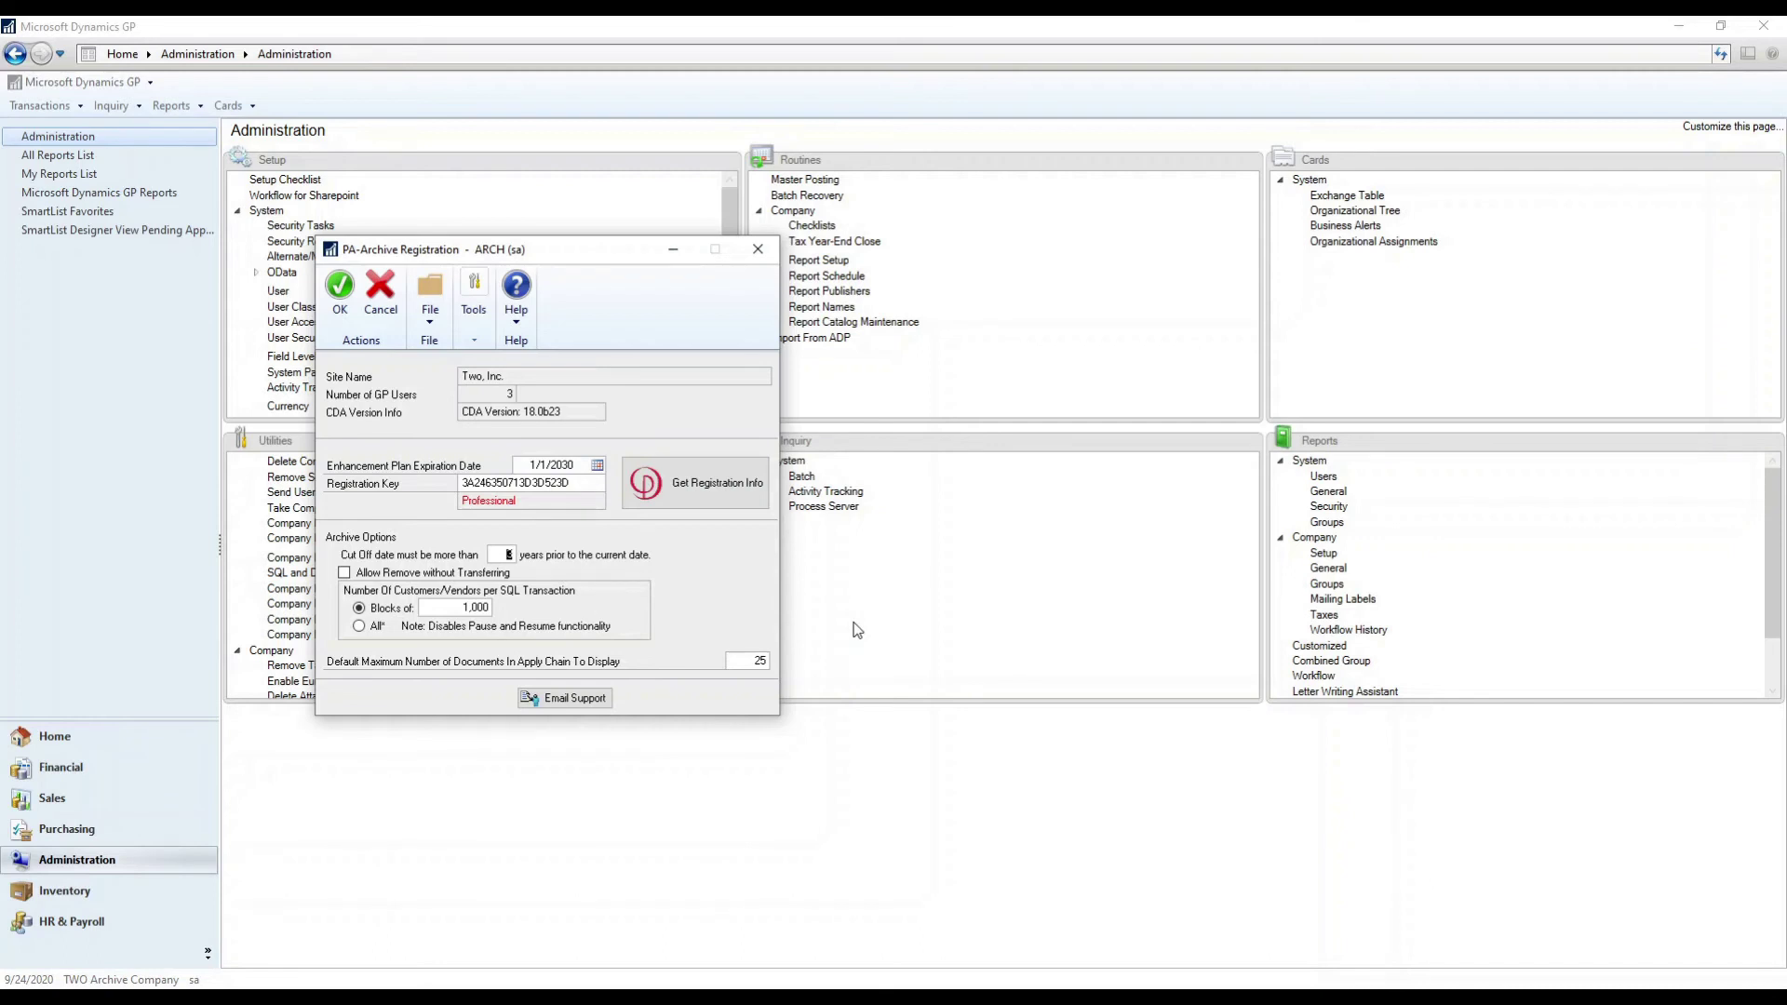
text(4)
click(486, 608)
click(758, 248)
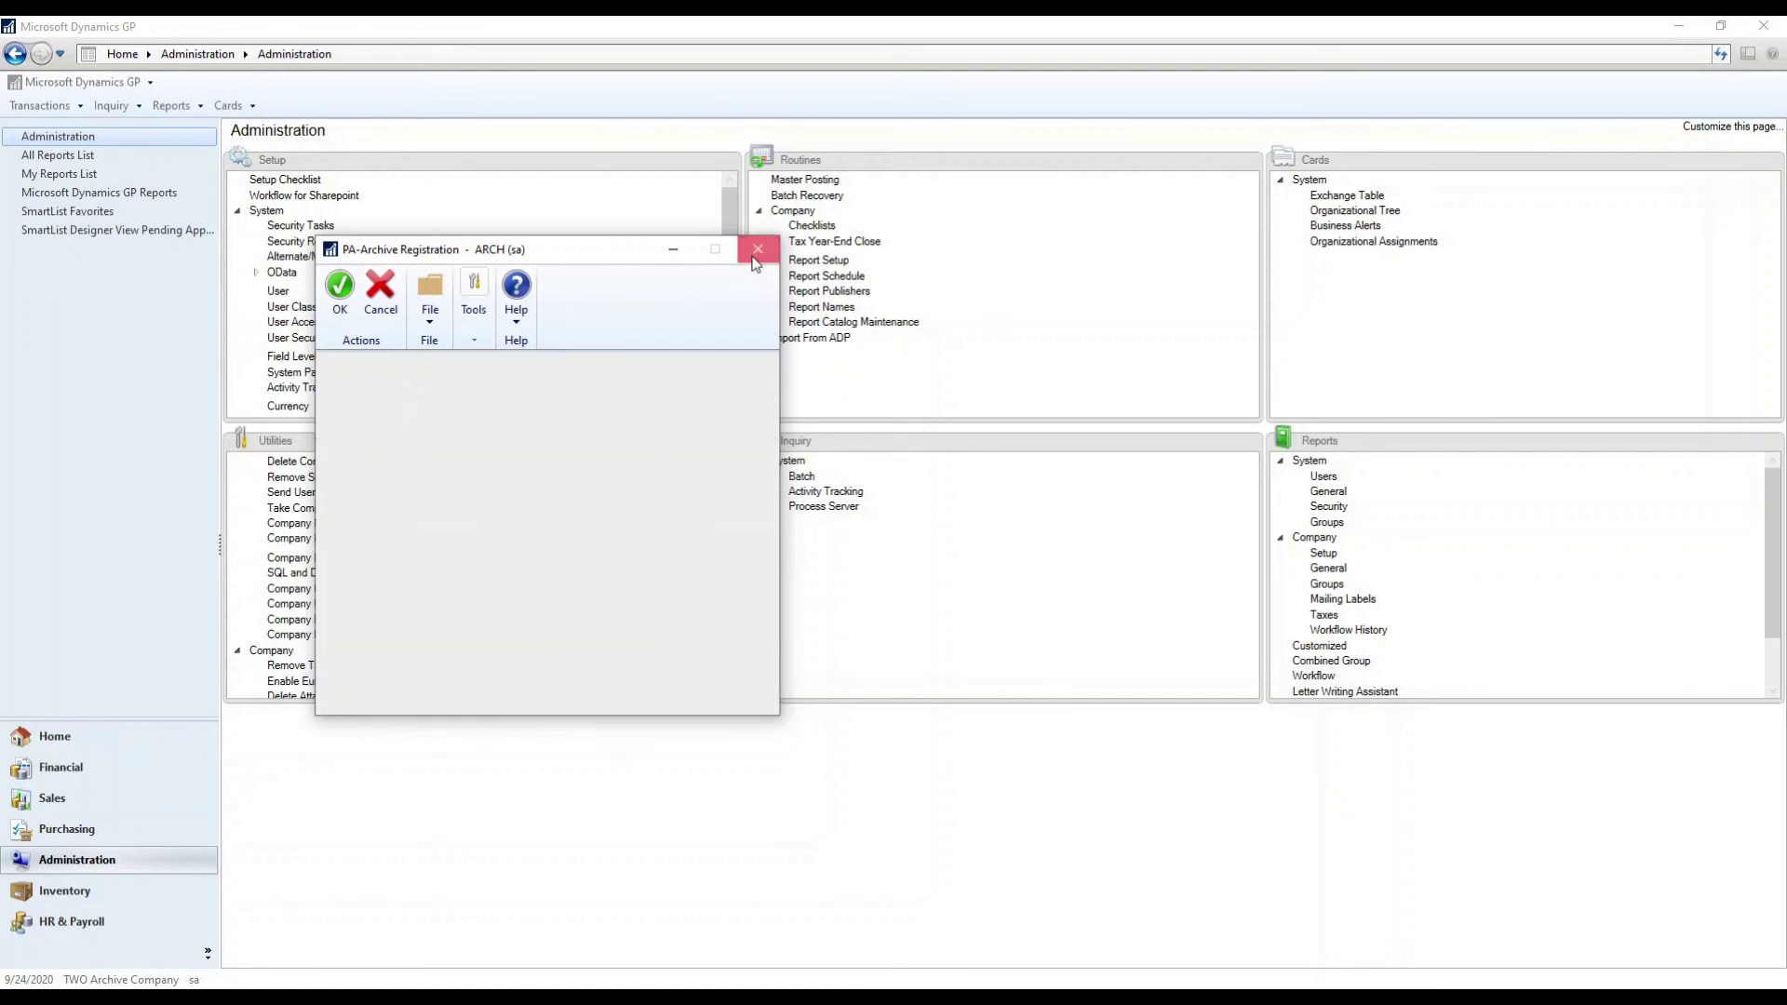
- Schedule enabled rolling archiving by GL Posting Date with detailed reports, Payables transfer/remove, same weekend times
click(391, 636)
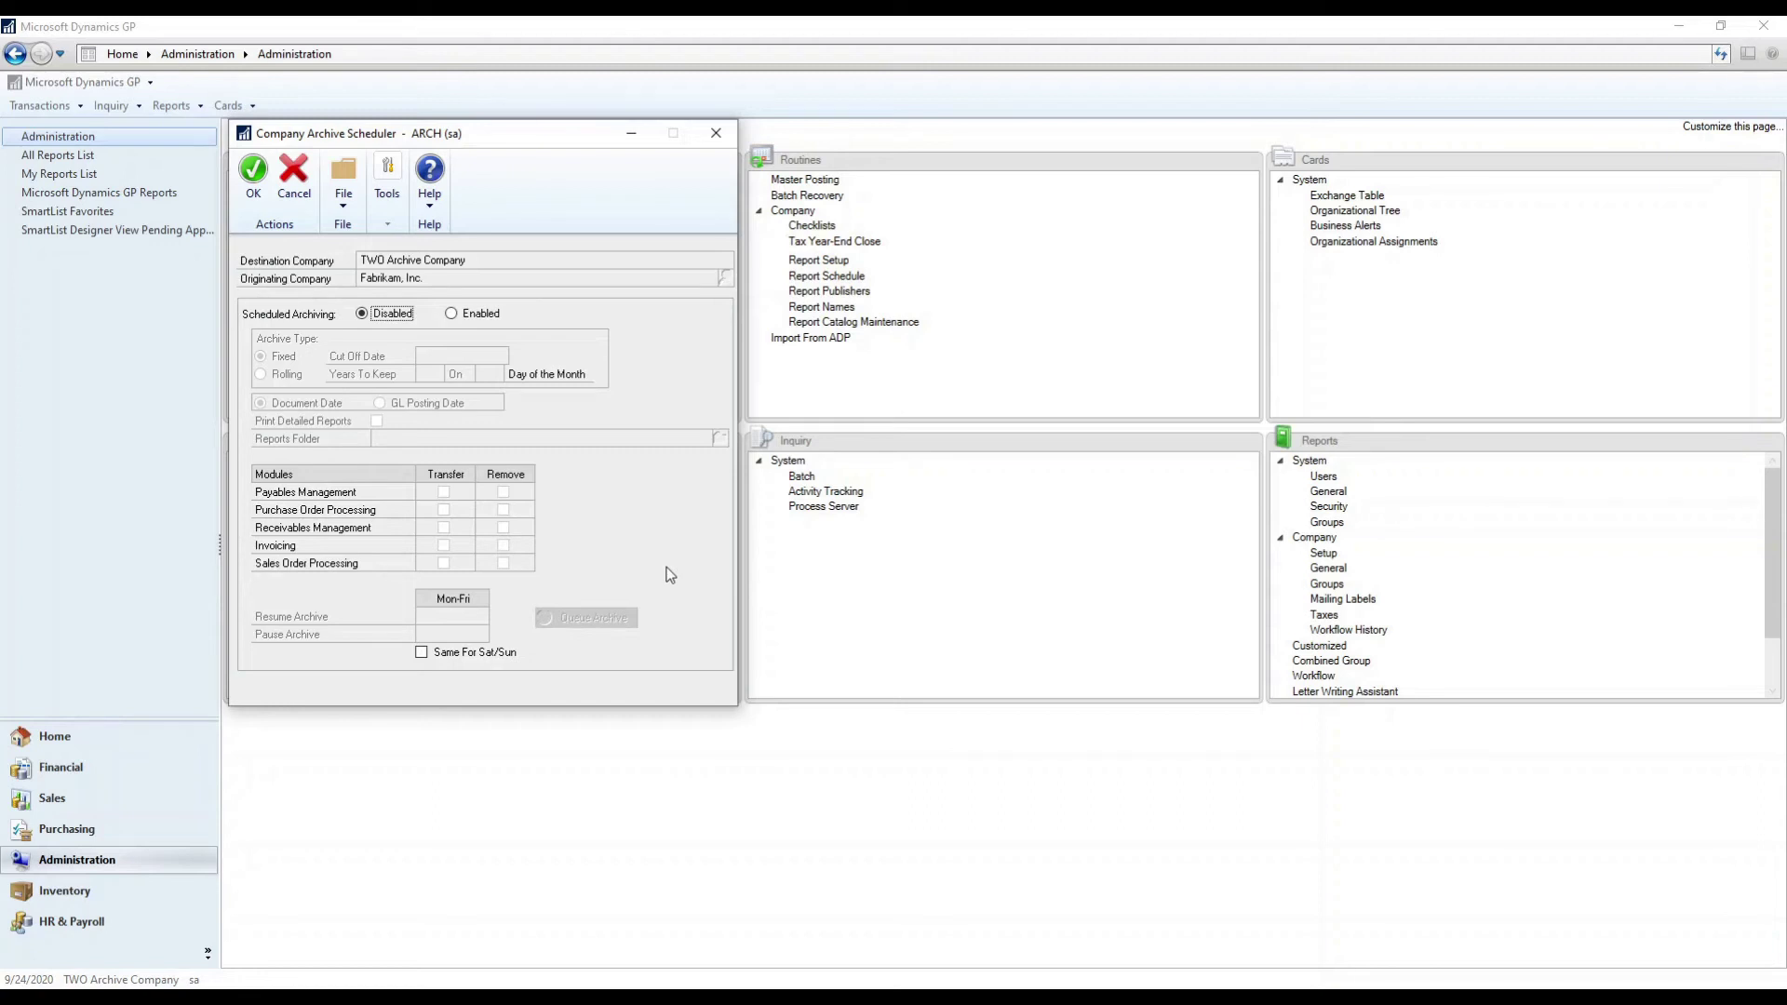
click(468, 314)
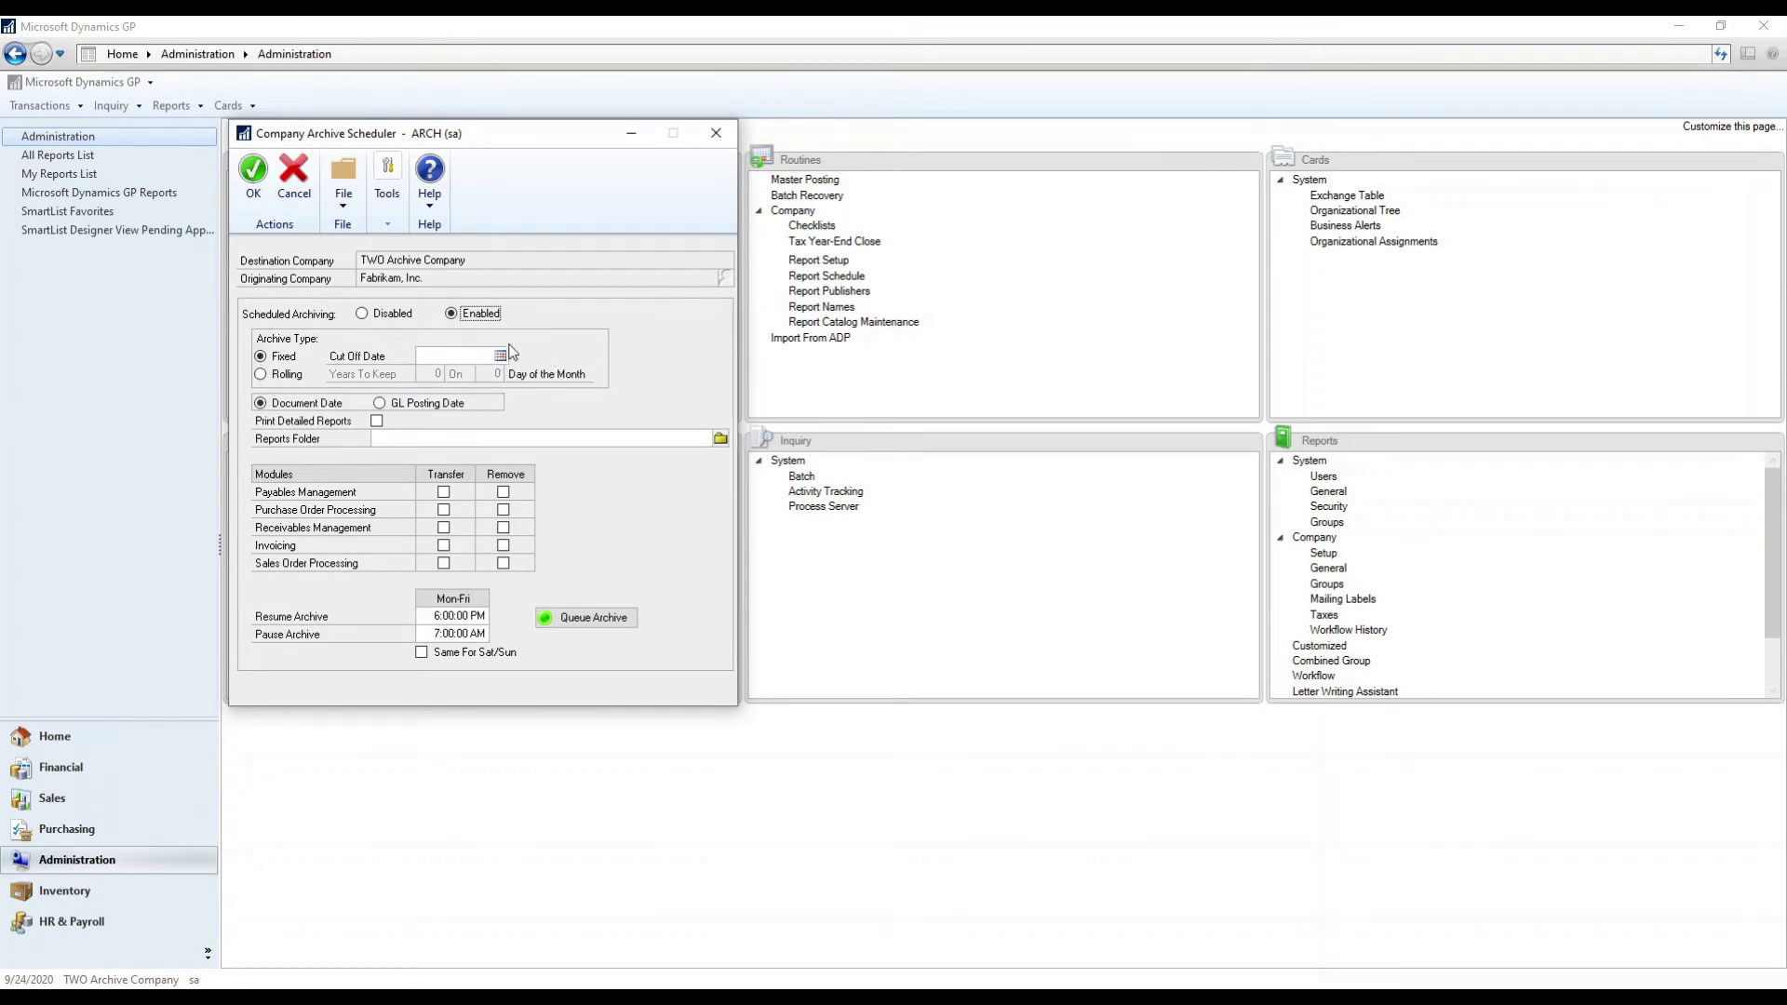
click(262, 375)
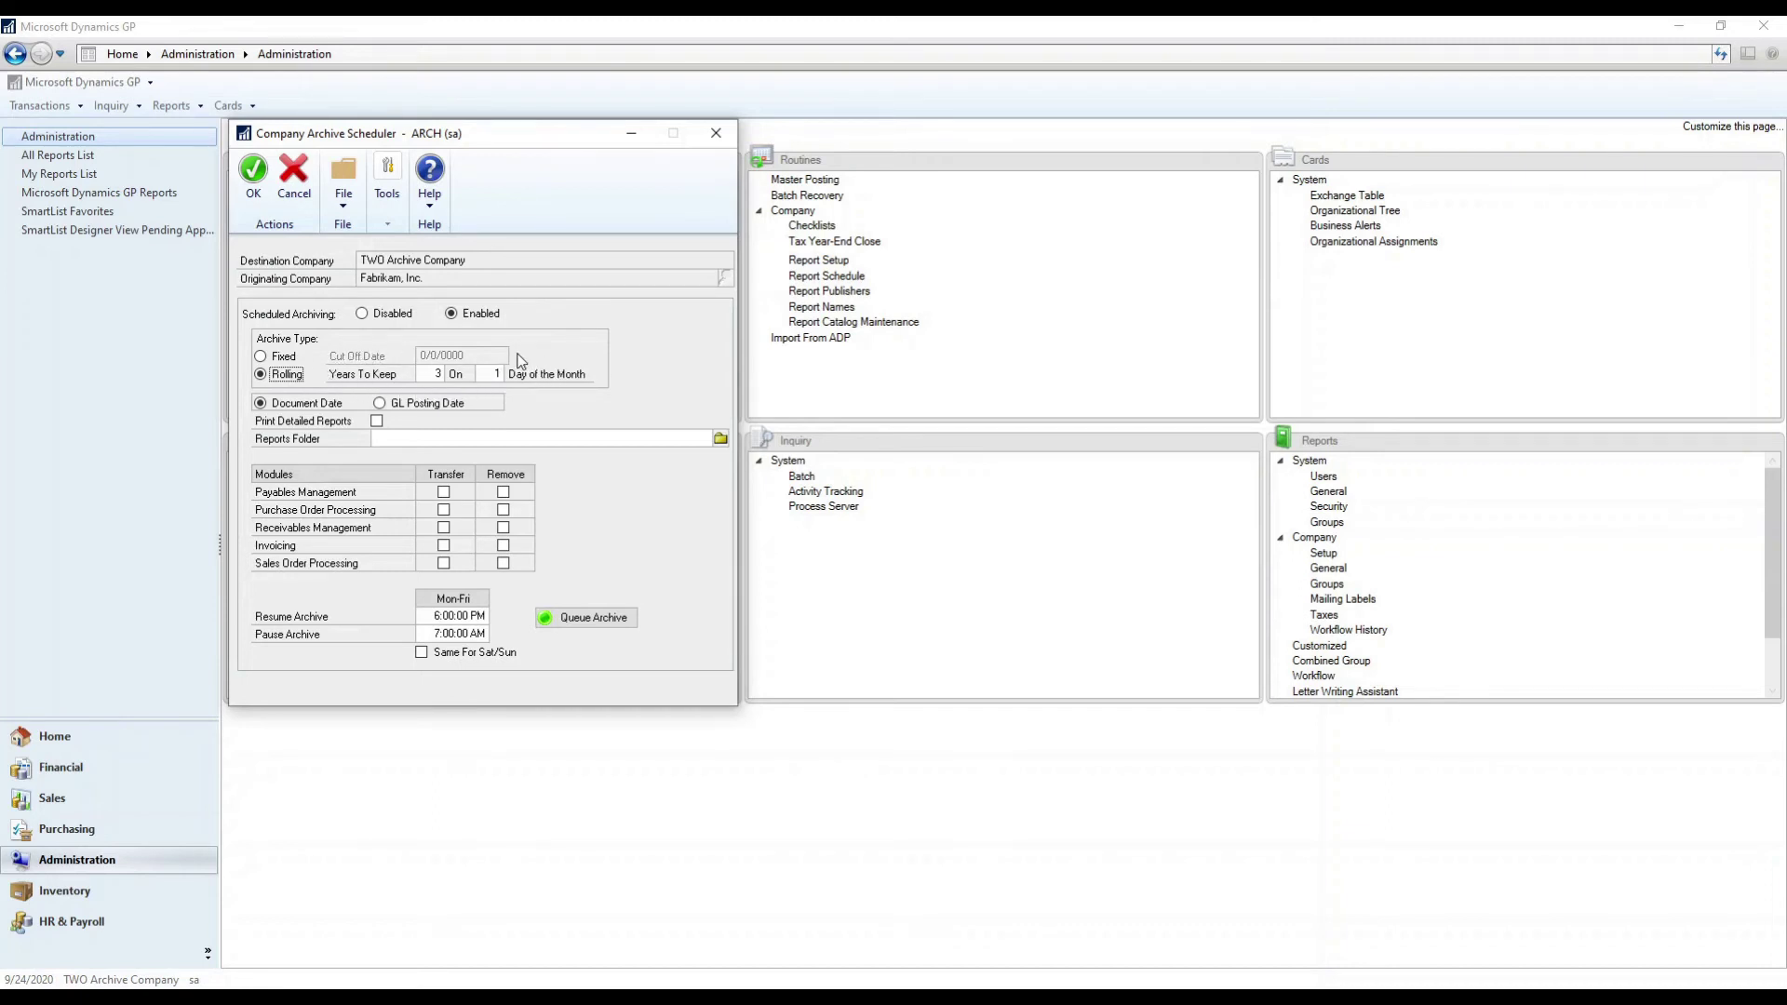
click(393, 405)
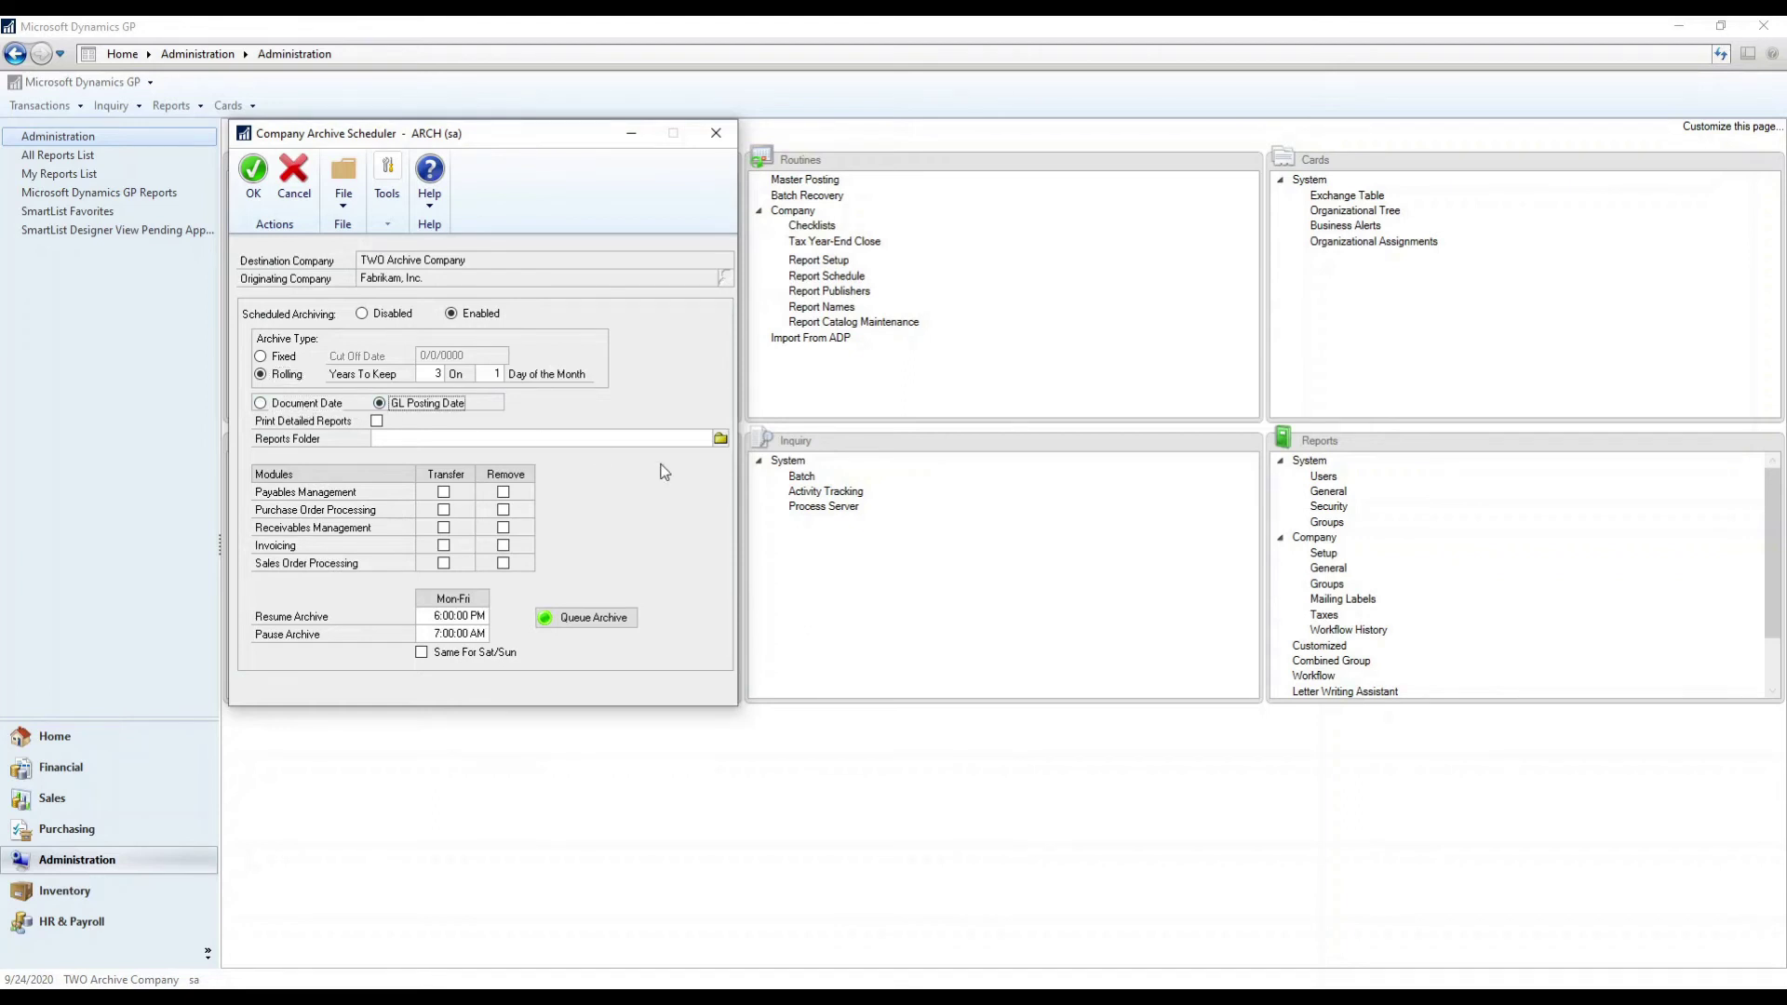
click(377, 421)
click(444, 492)
click(504, 493)
click(421, 652)
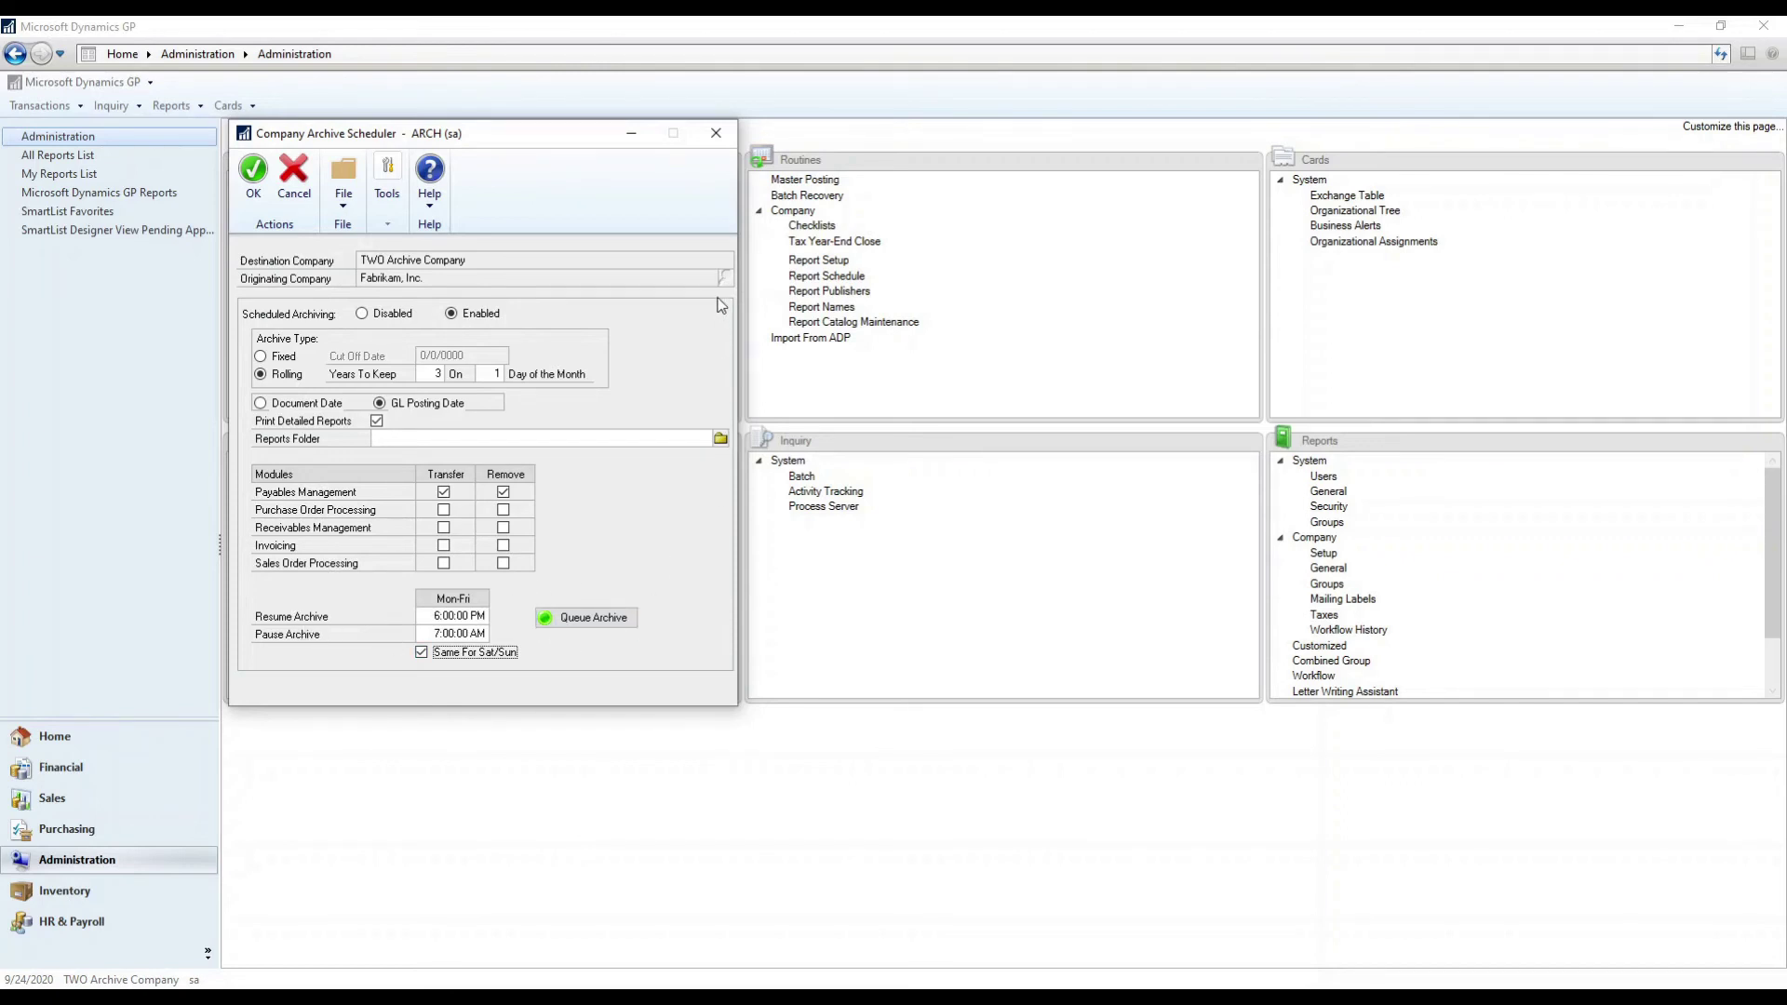
click(716, 133)
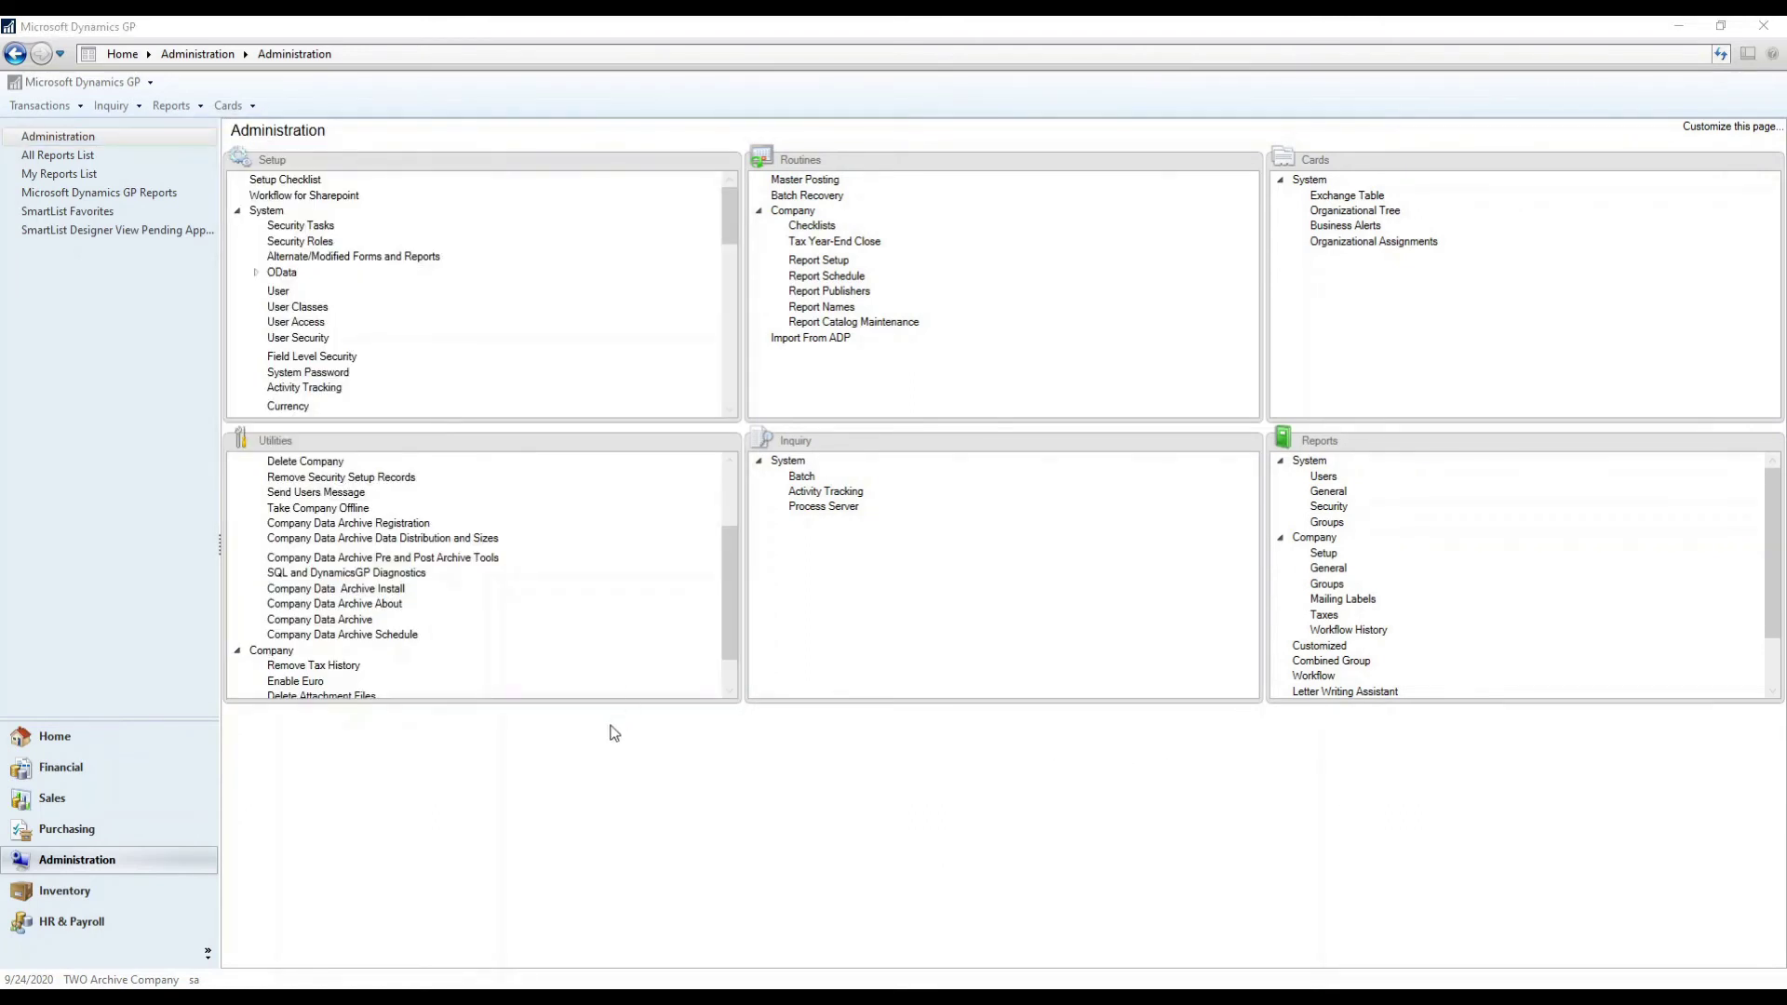
- Log into Fabrikam, Inc. from the Company Login dialog
click(116, 980)
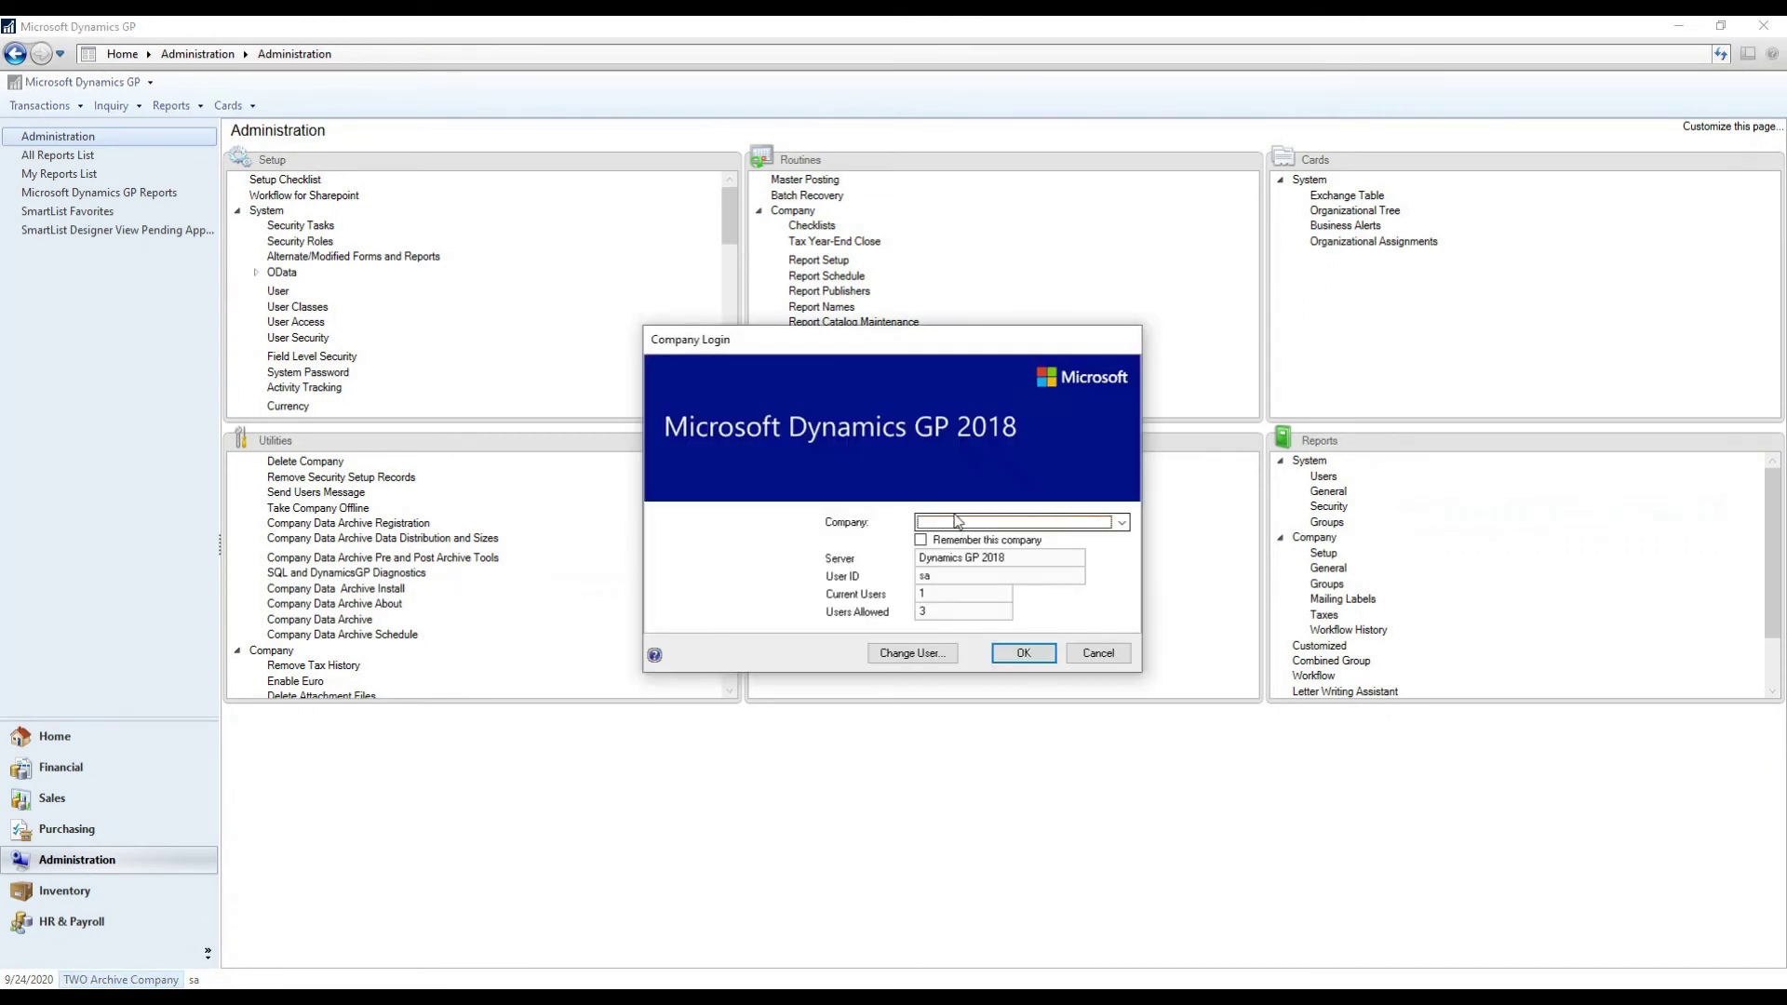
click(966, 523)
click(966, 541)
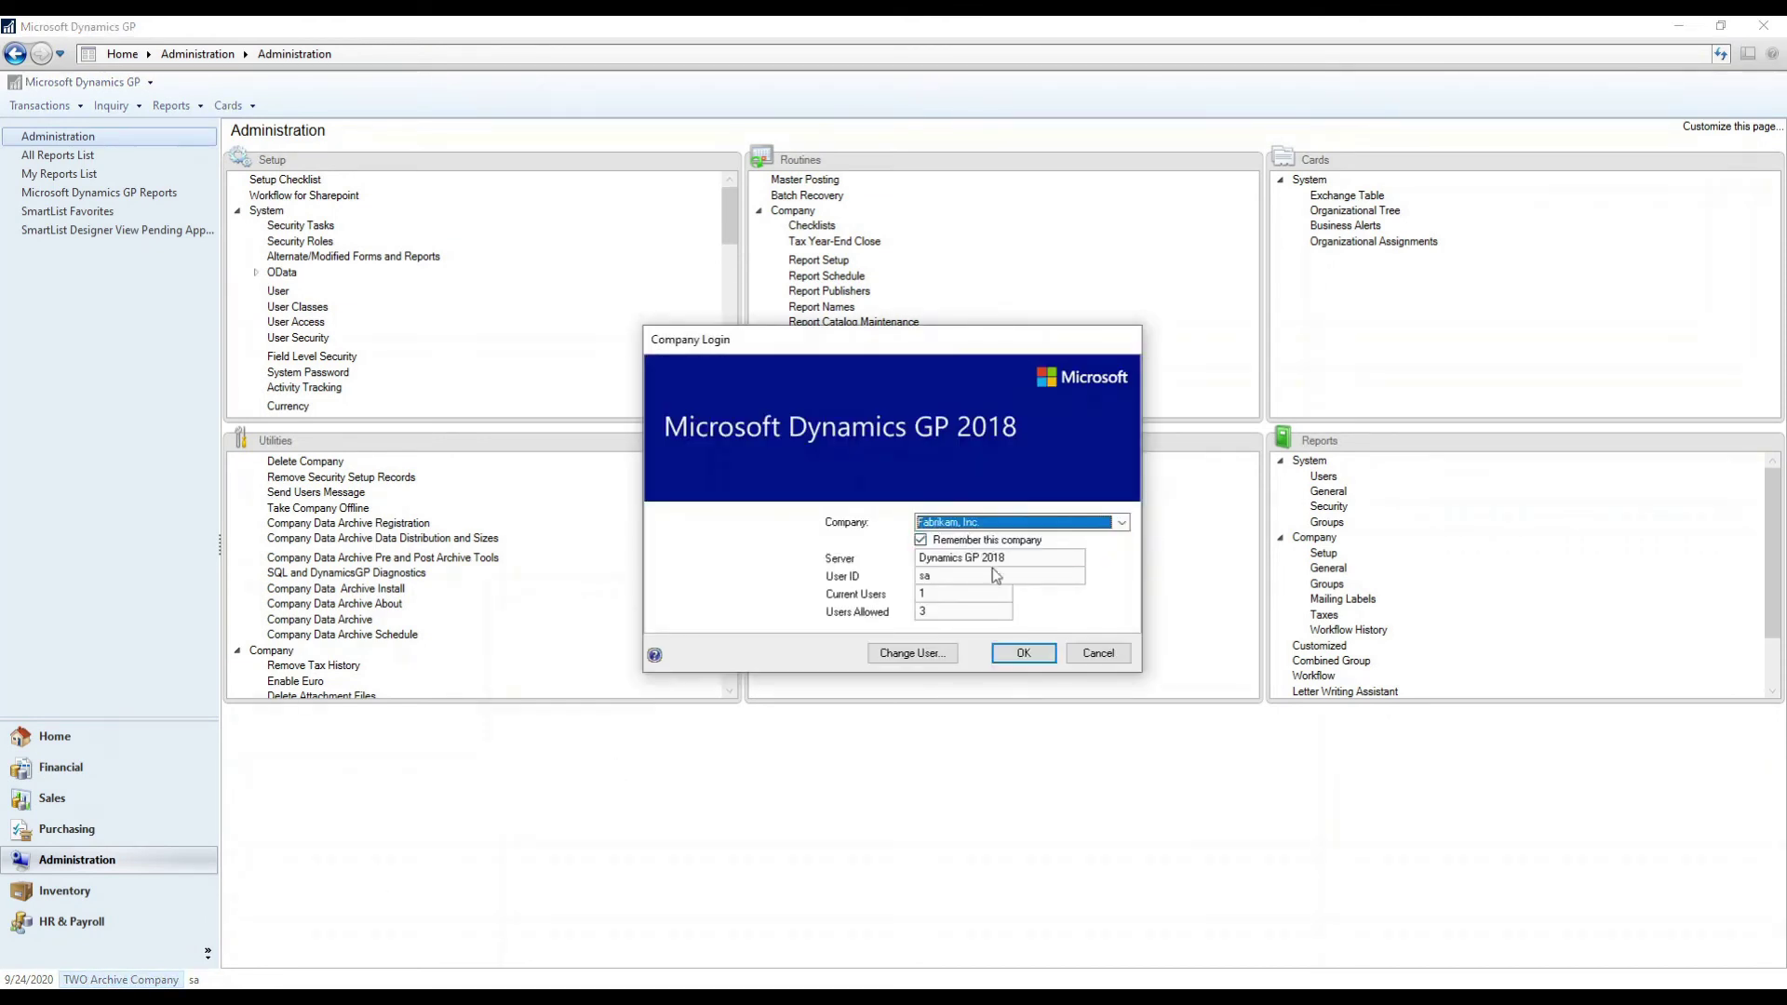
click(1032, 652)
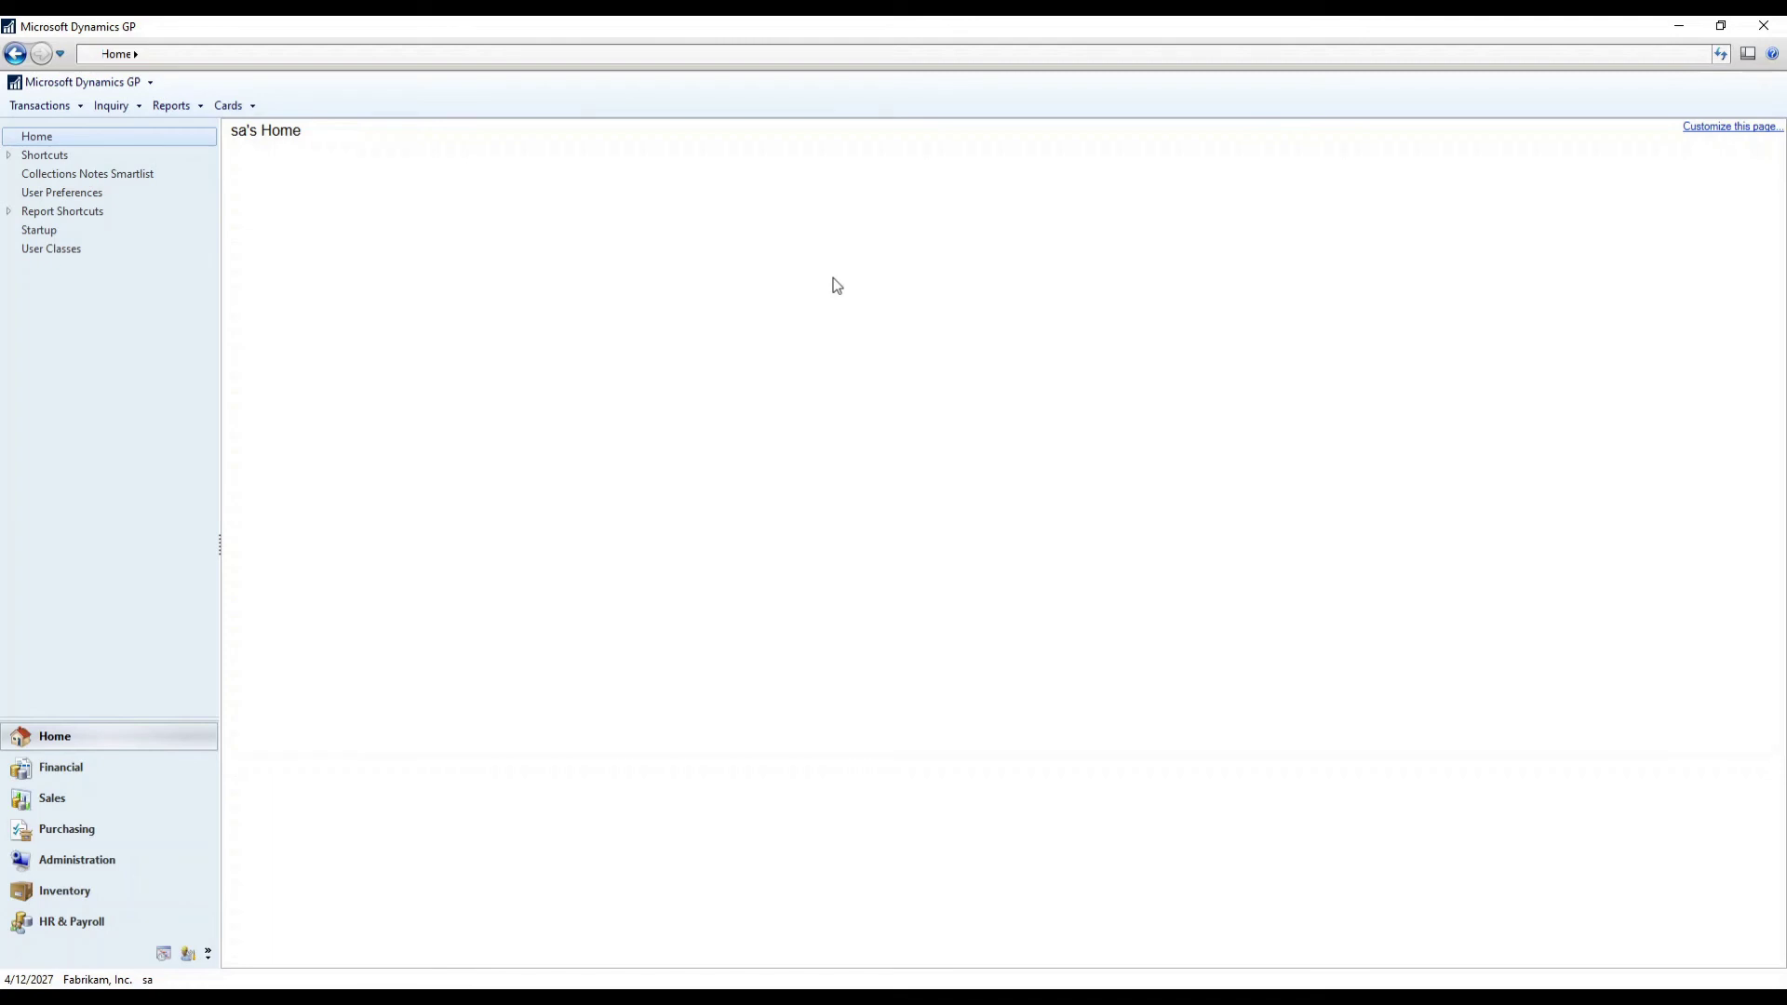
- Open the Receivables Transaction Inquiry by customer and its multi-company archive inquiry
click(127, 107)
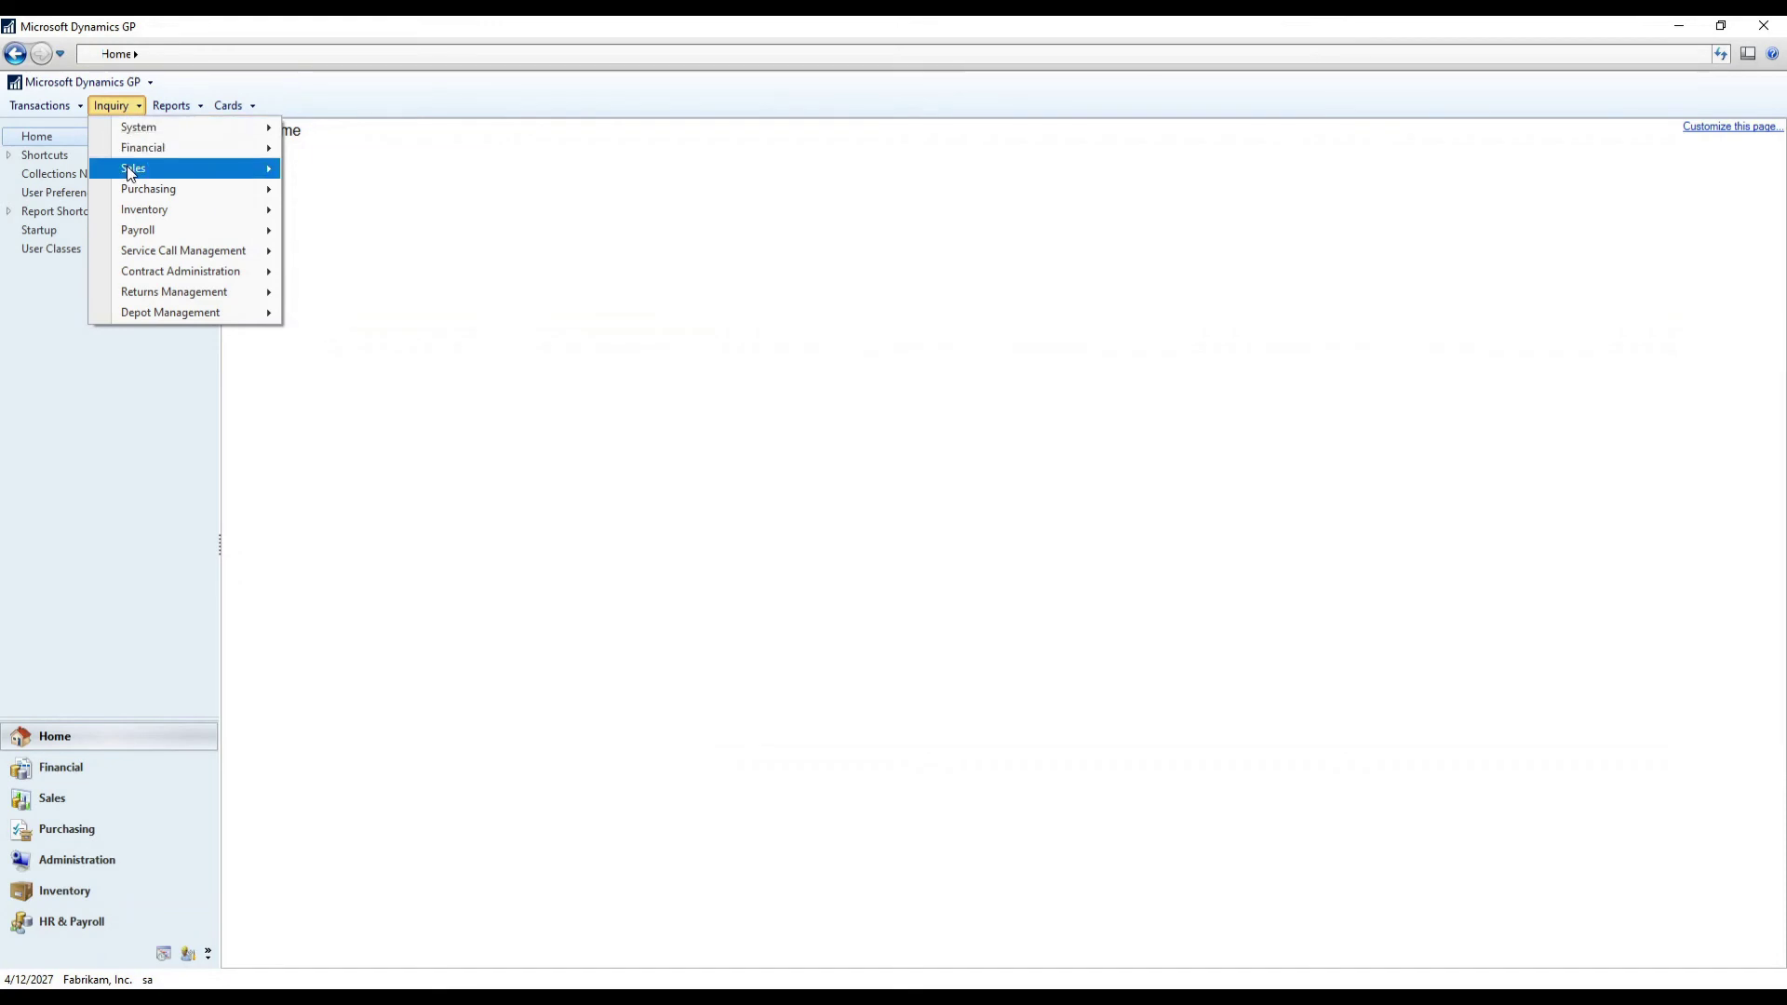
mouse_move(131, 172)
click(314, 170)
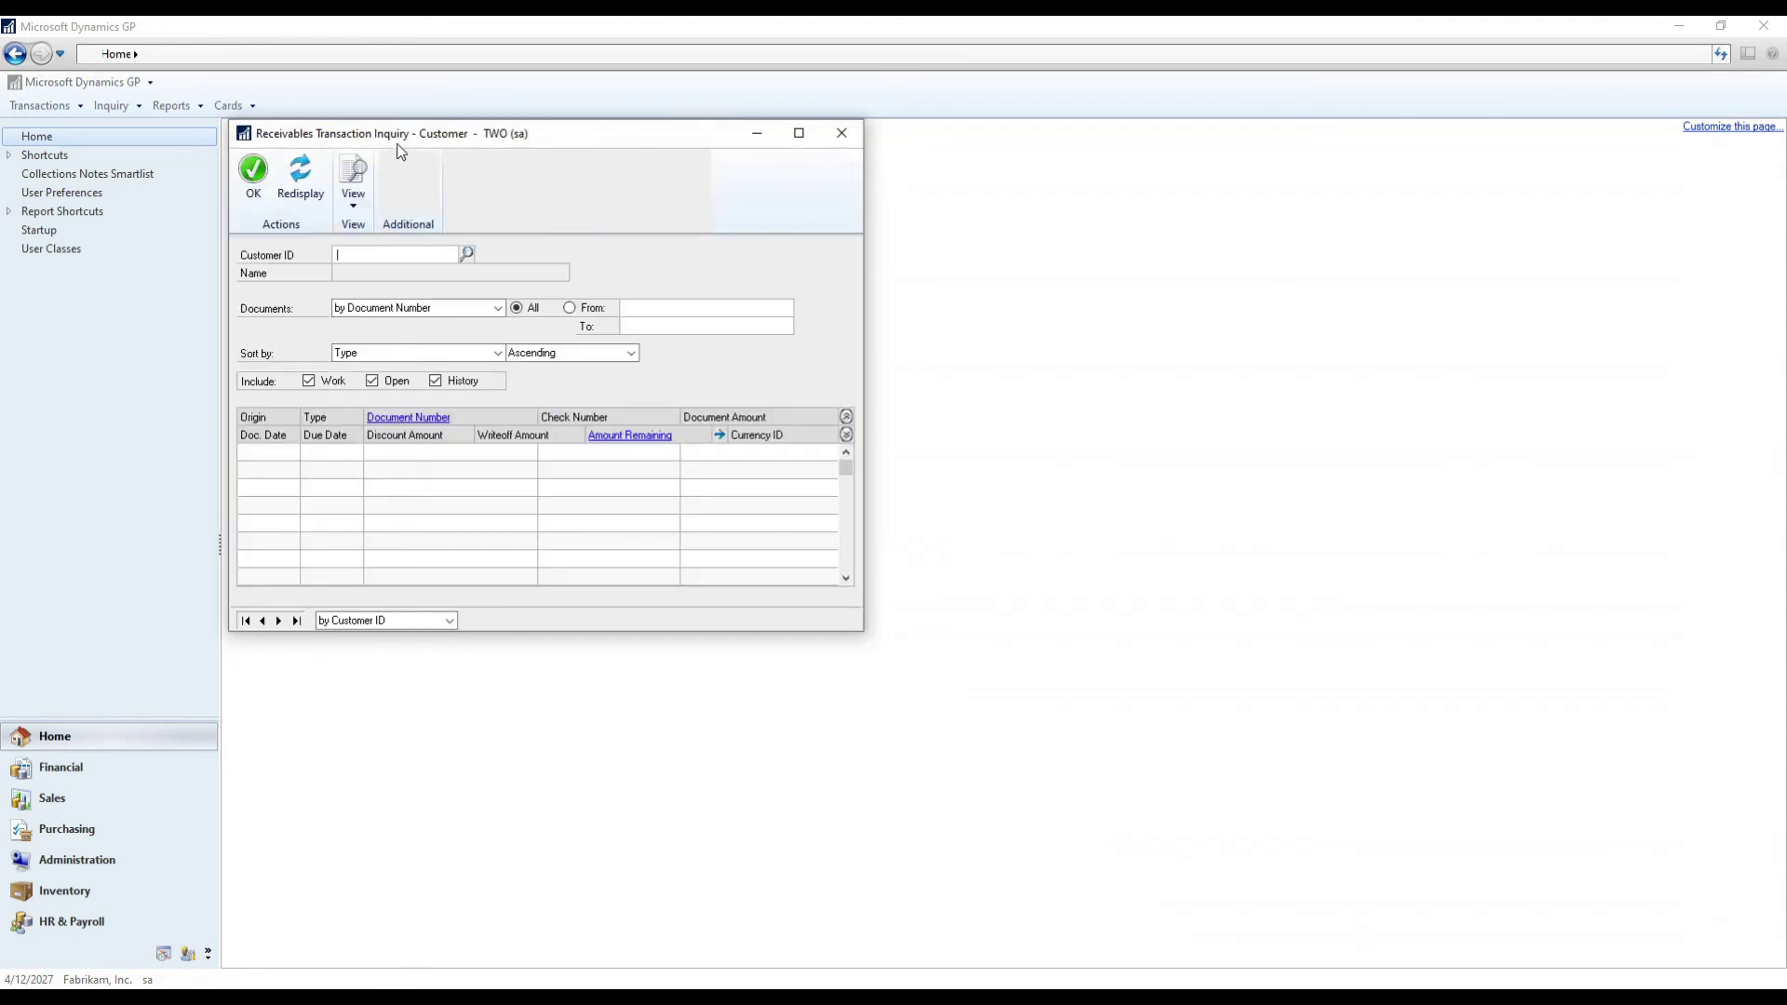
click(407, 191)
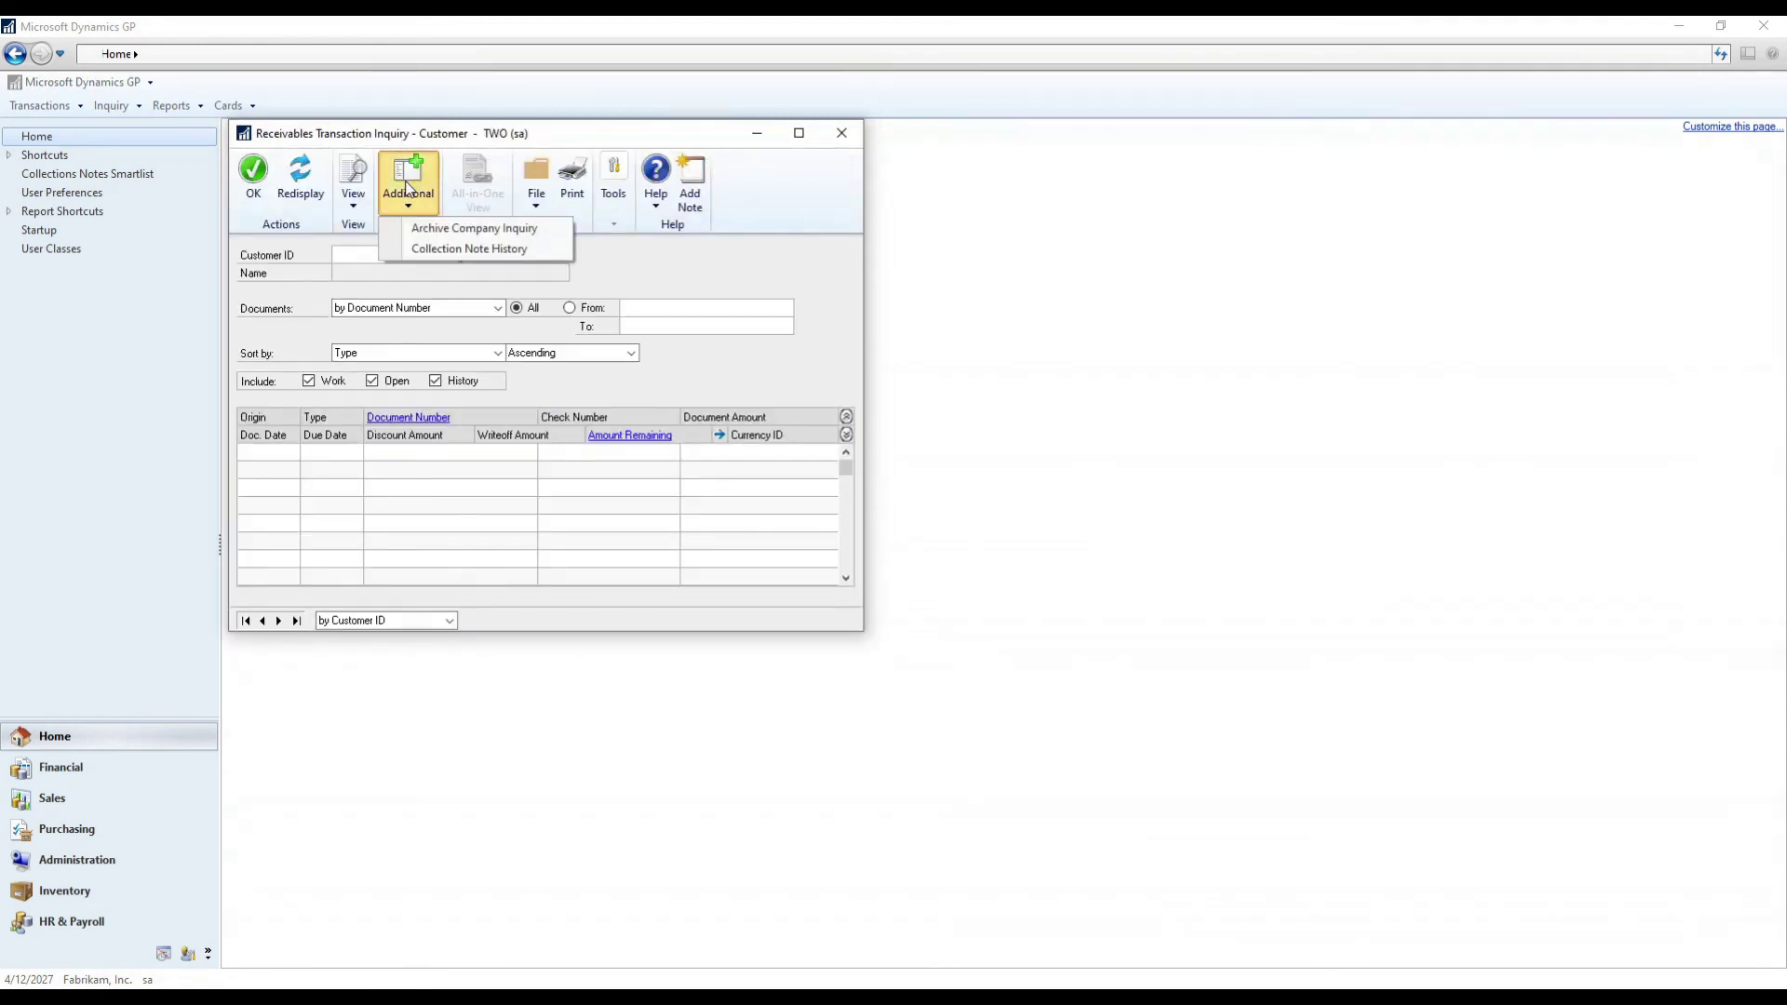
click(537, 229)
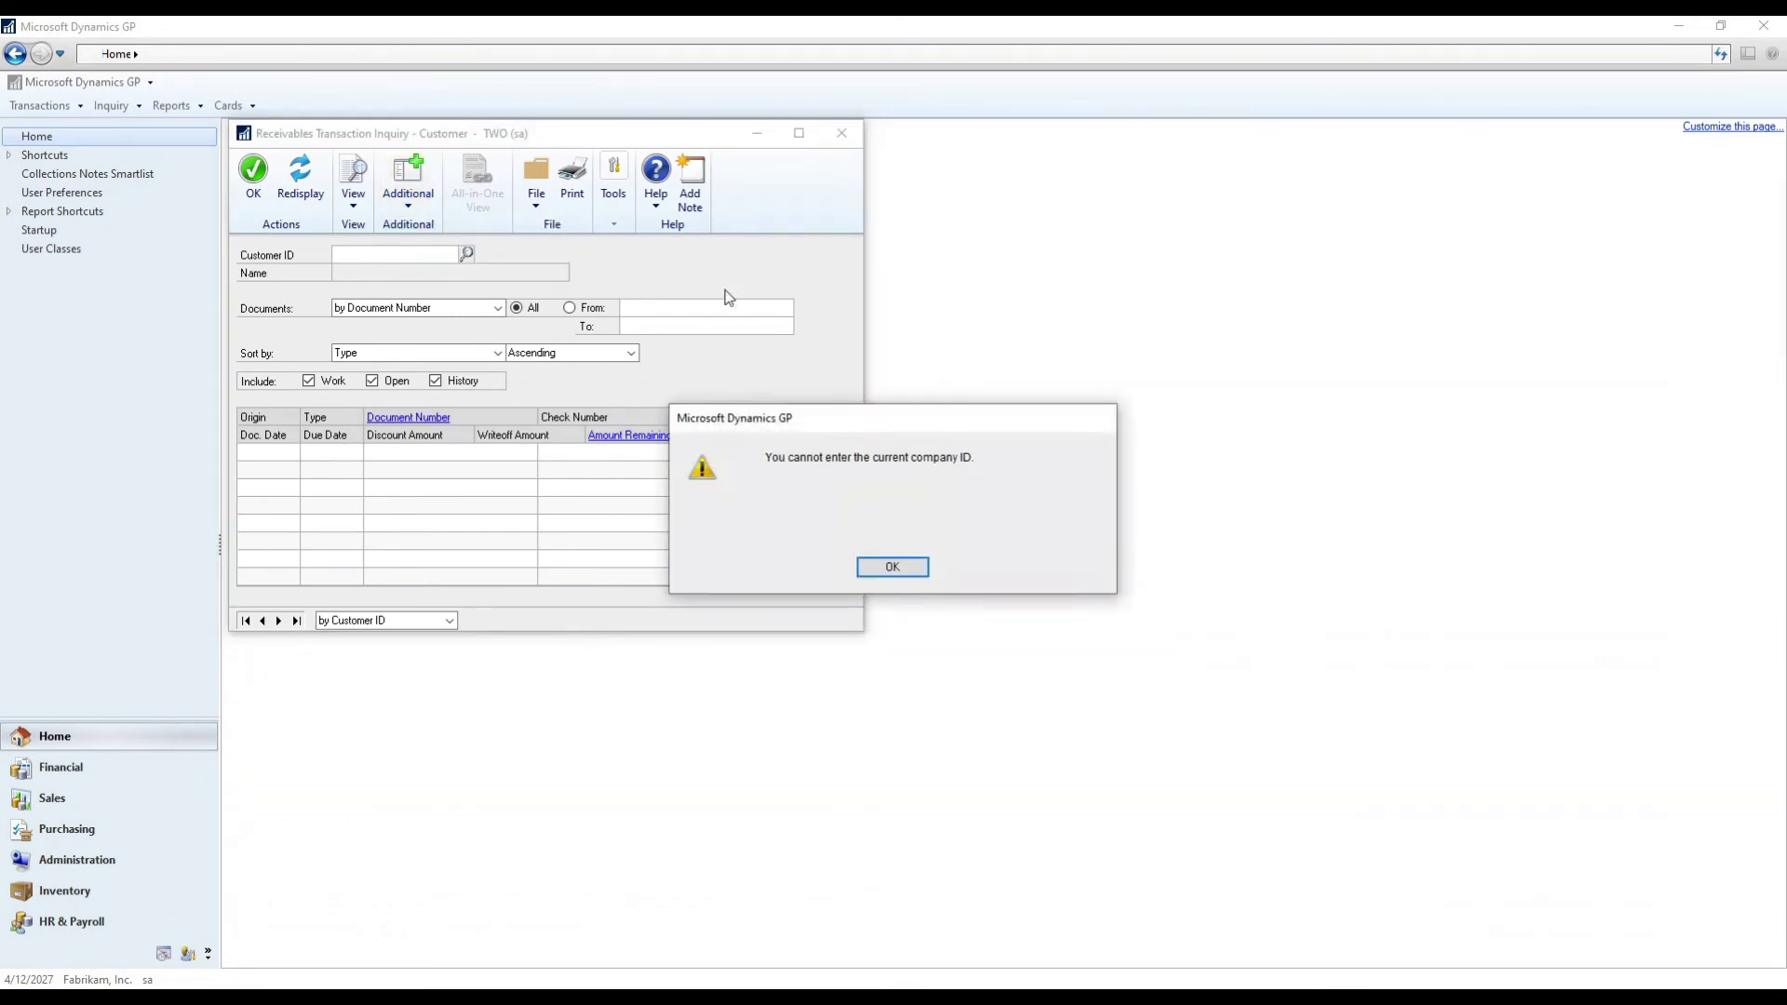
click(877, 569)
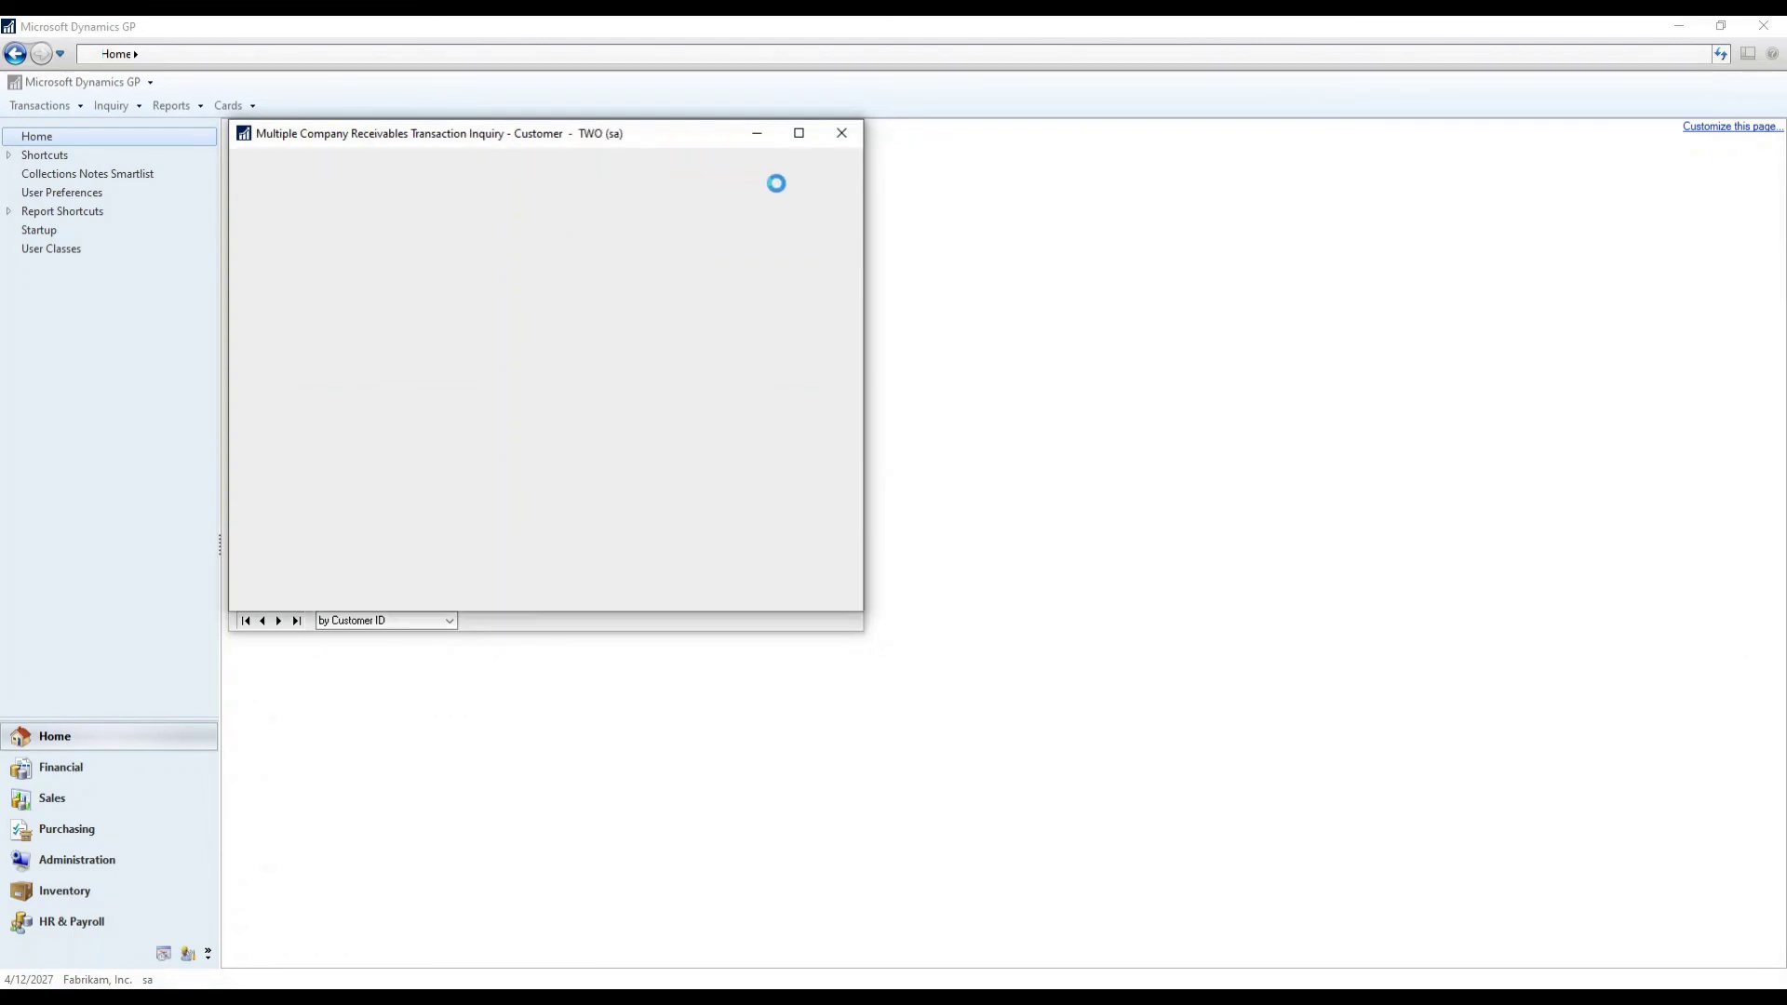
- Close the single-company inquiry, review the available Company IDs, then close the multi-company inquiry
drag(670, 180, 964, 141)
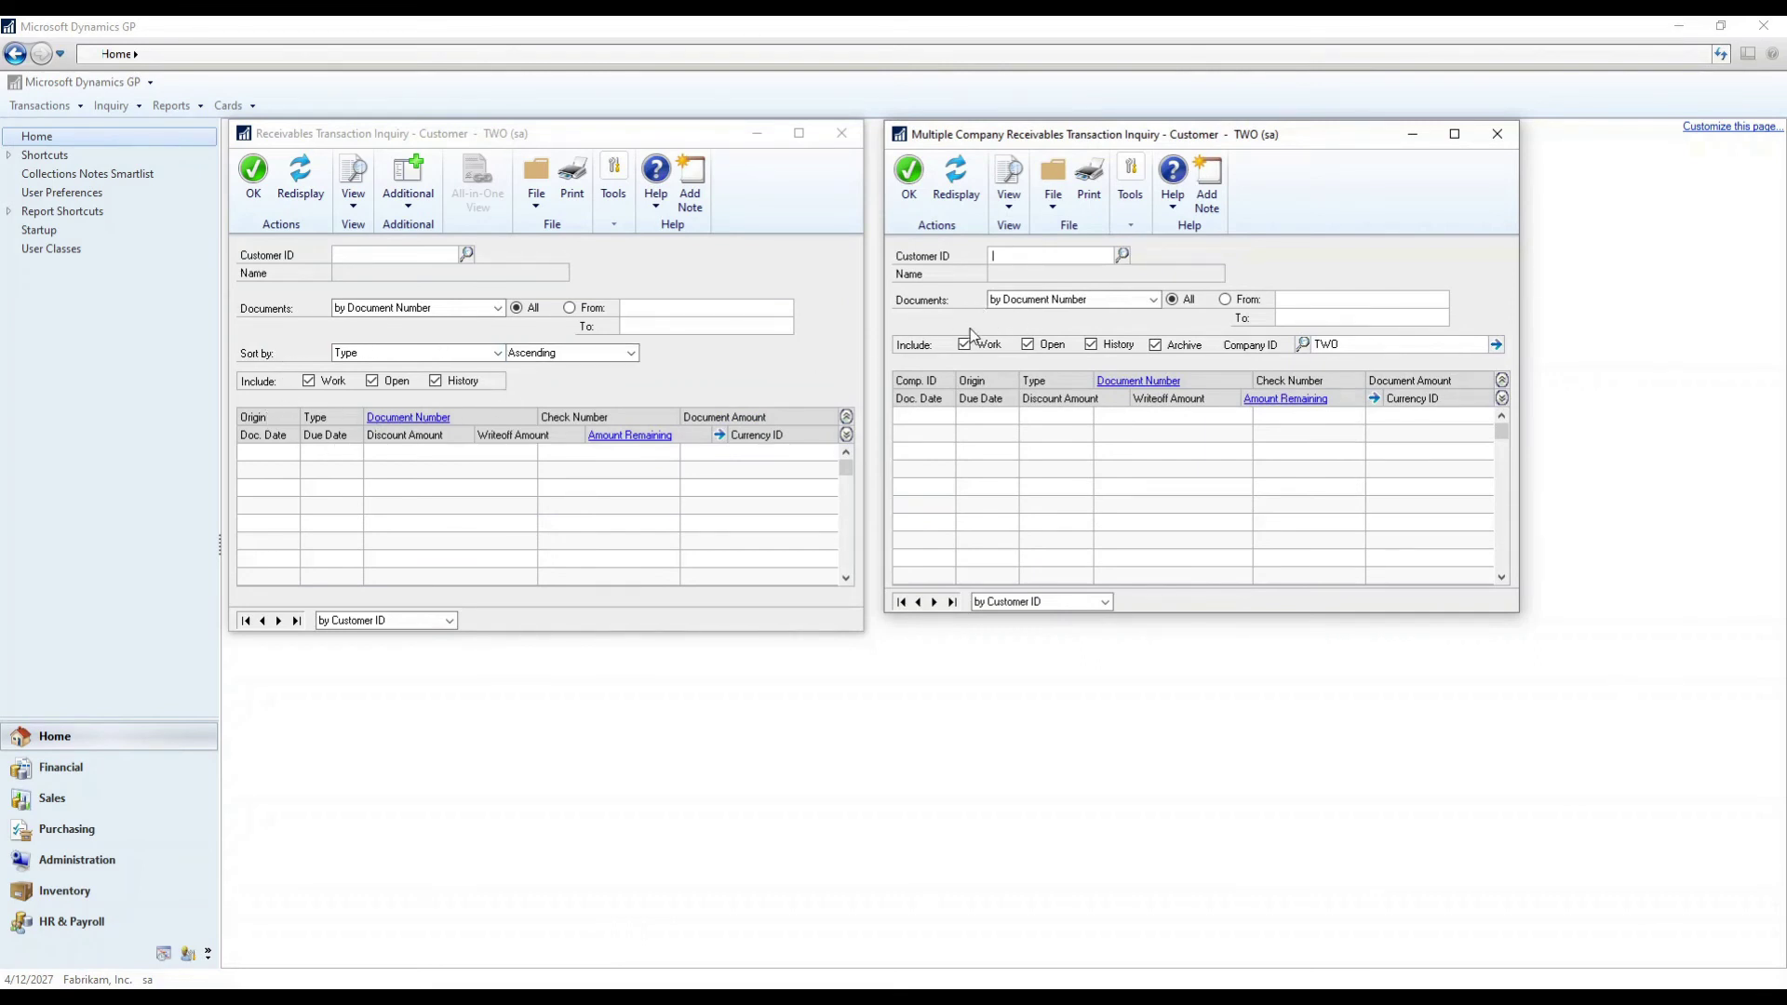
click(841, 133)
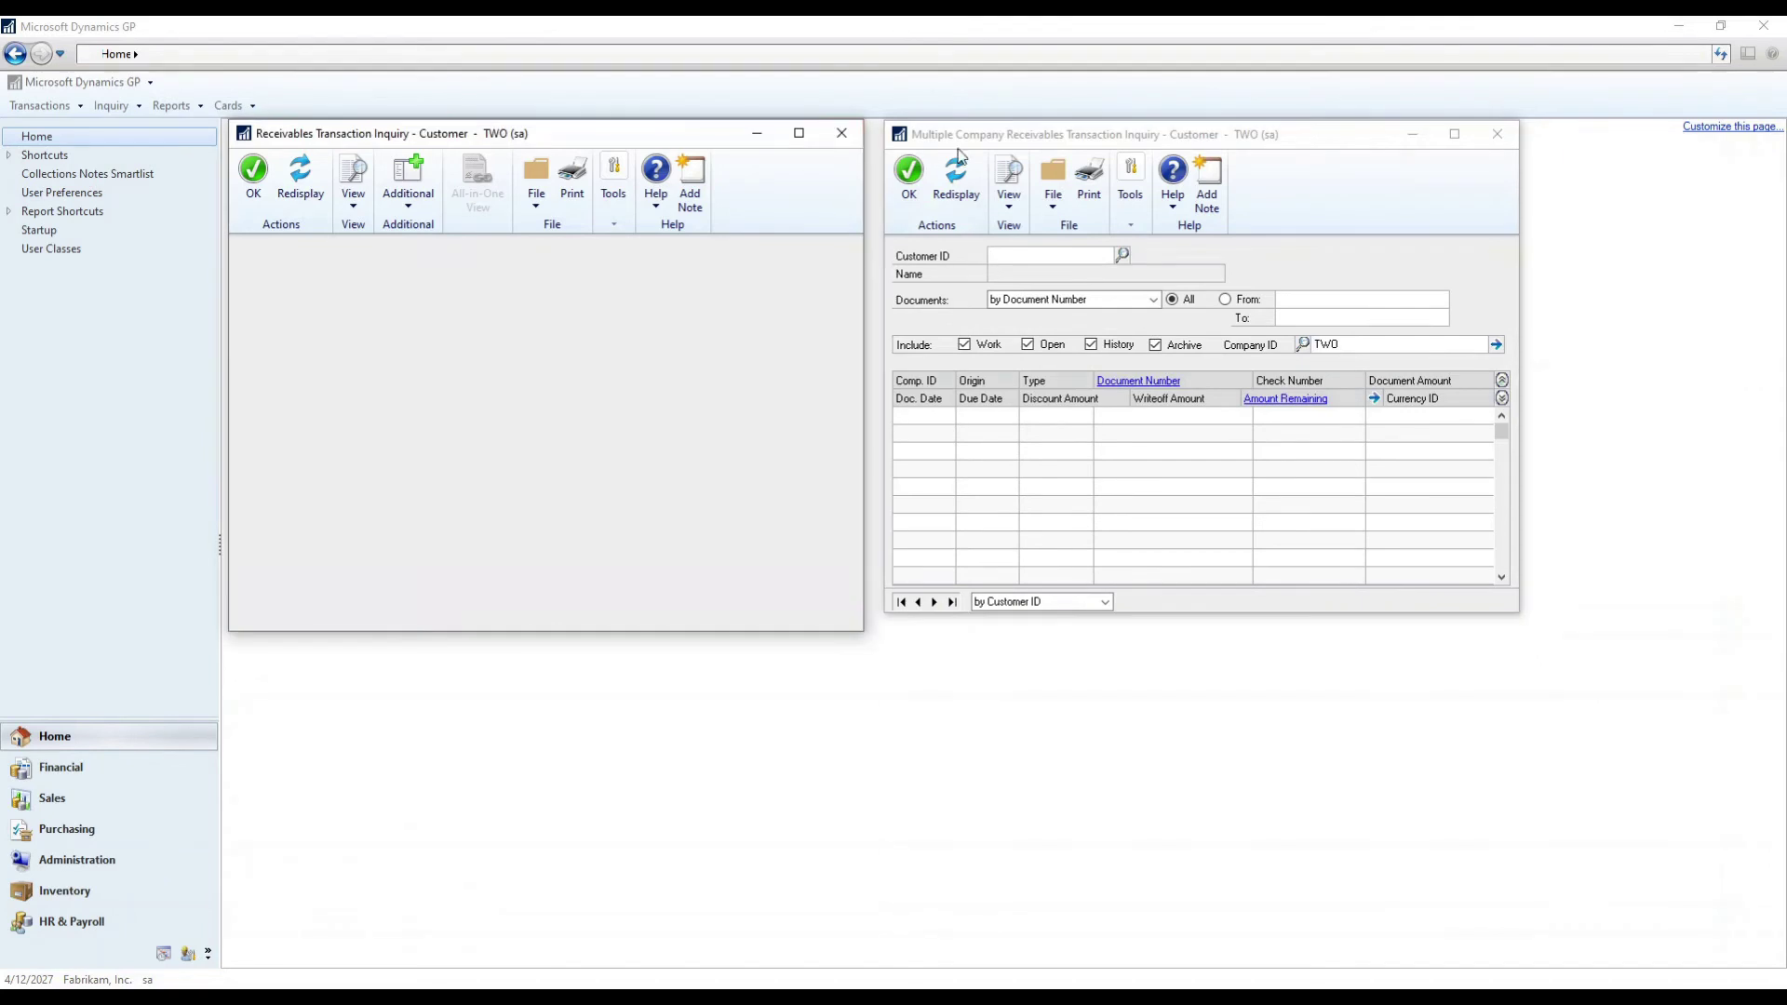
drag(1090, 134, 806, 136)
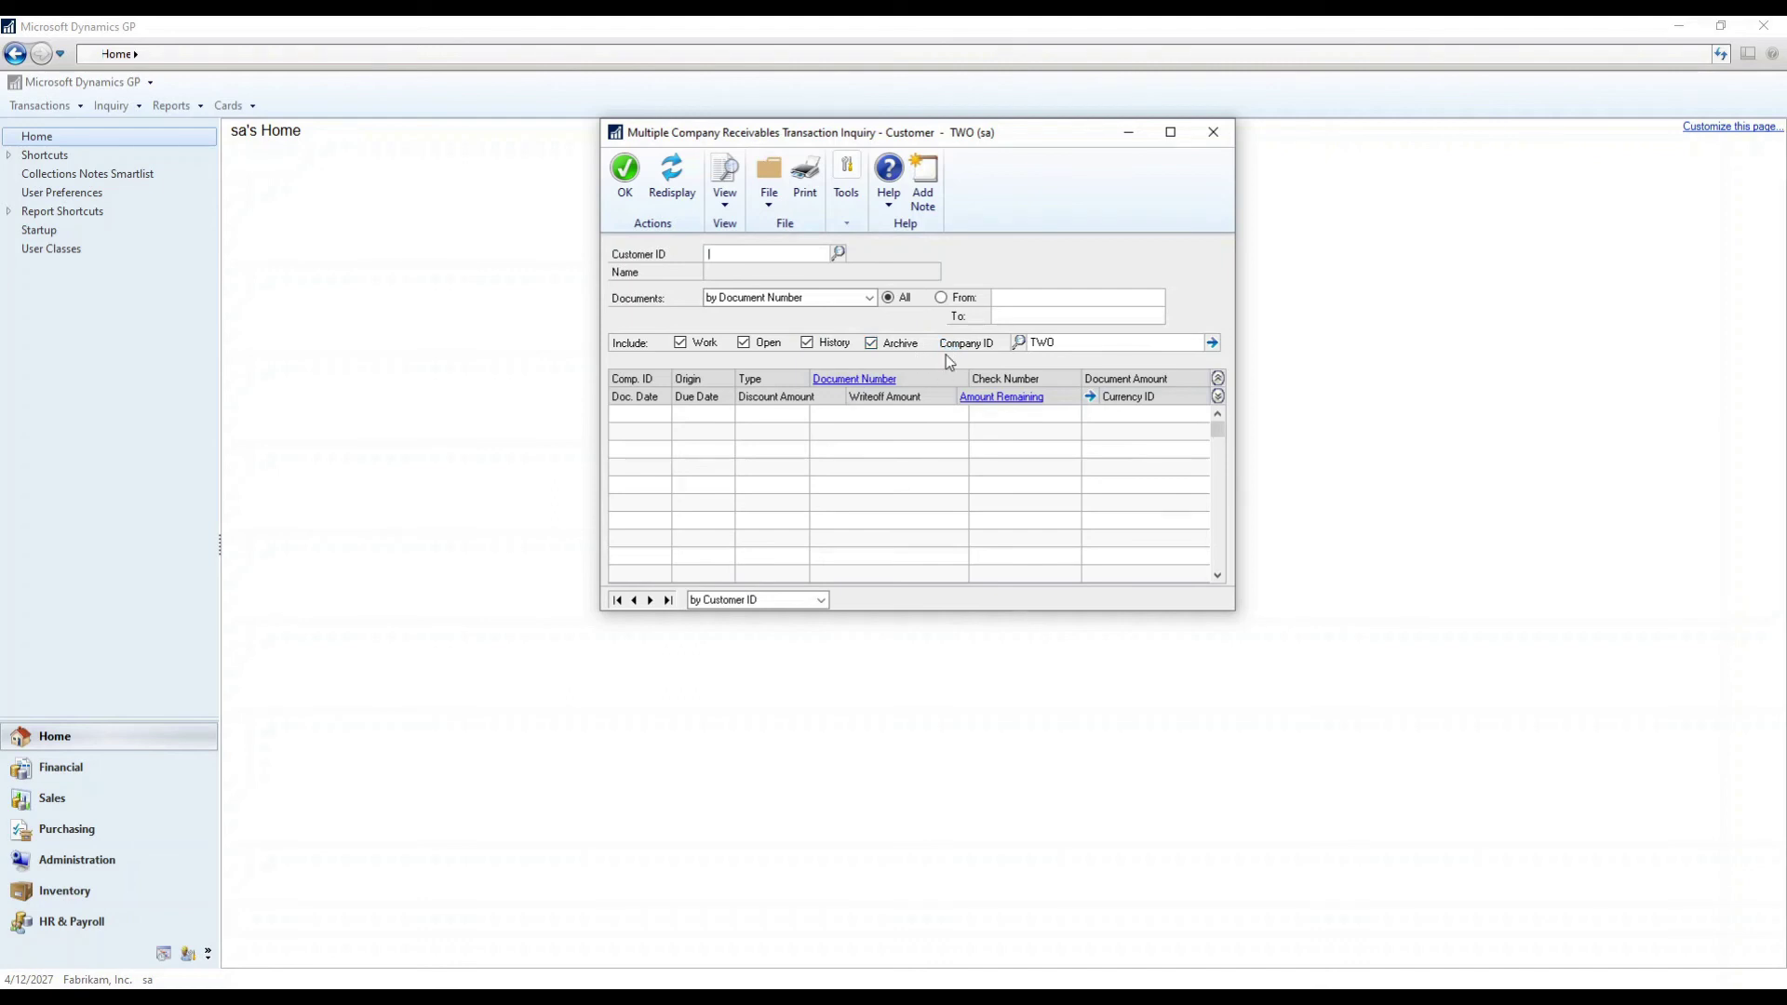
click(1018, 343)
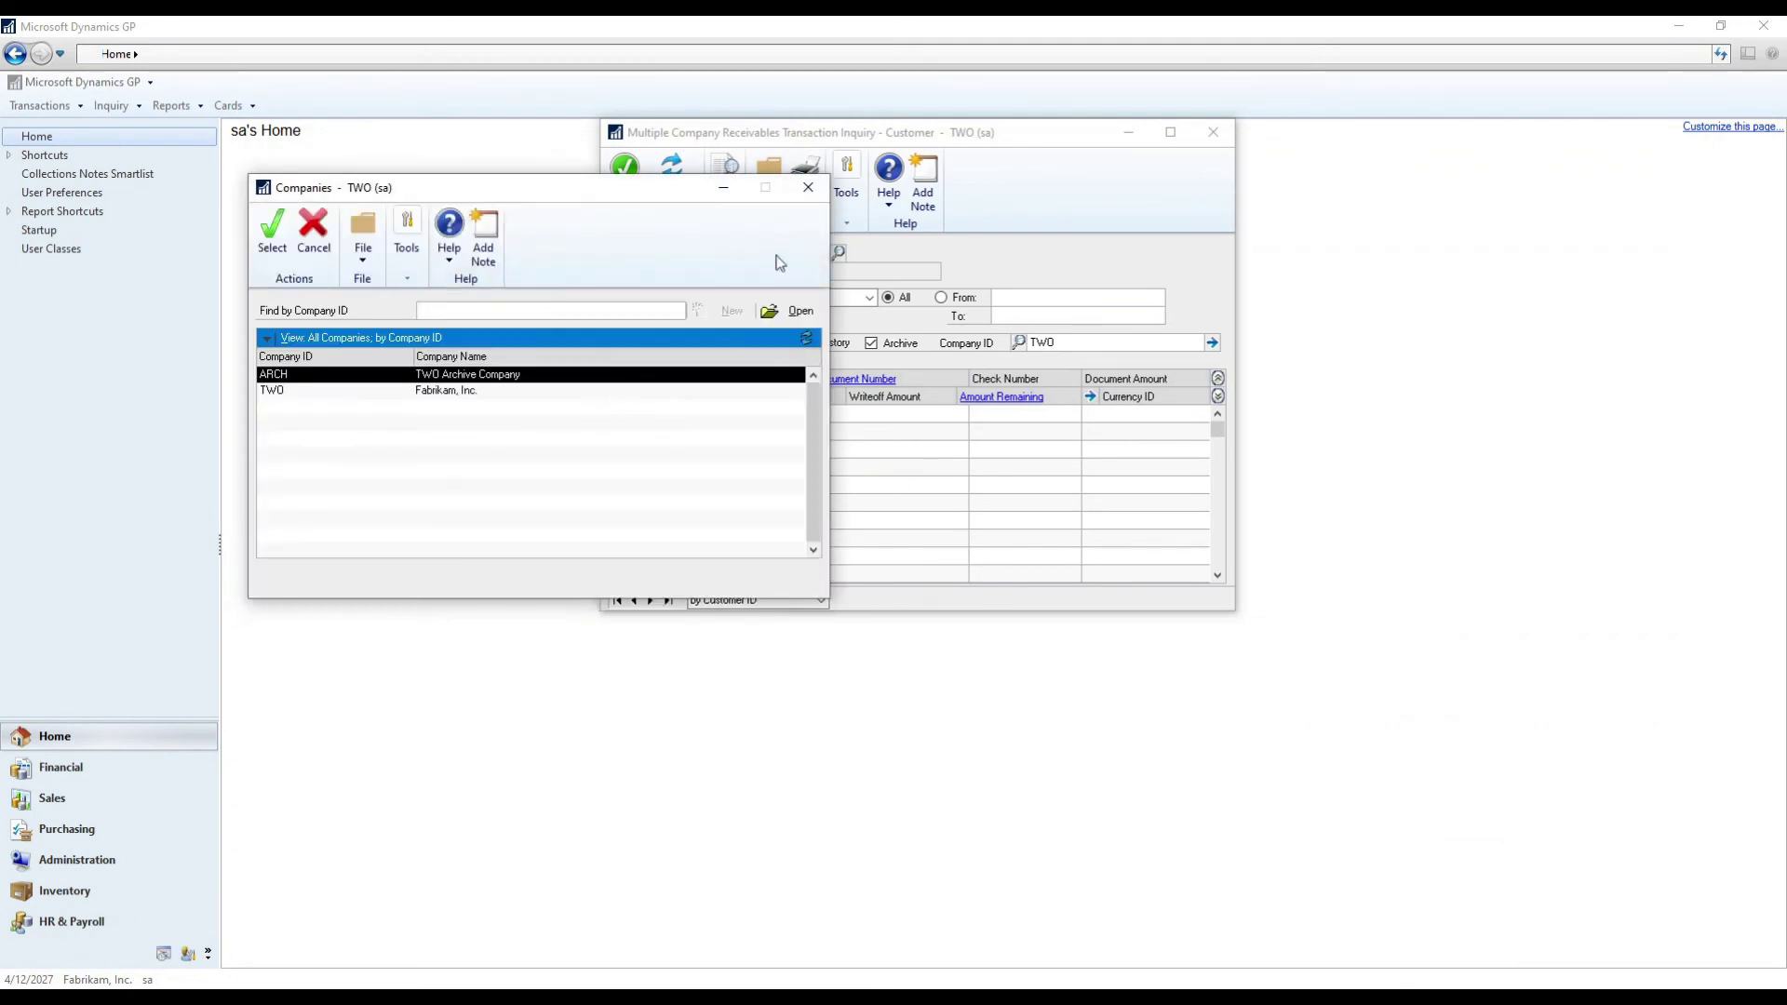
click(808, 187)
click(1210, 133)
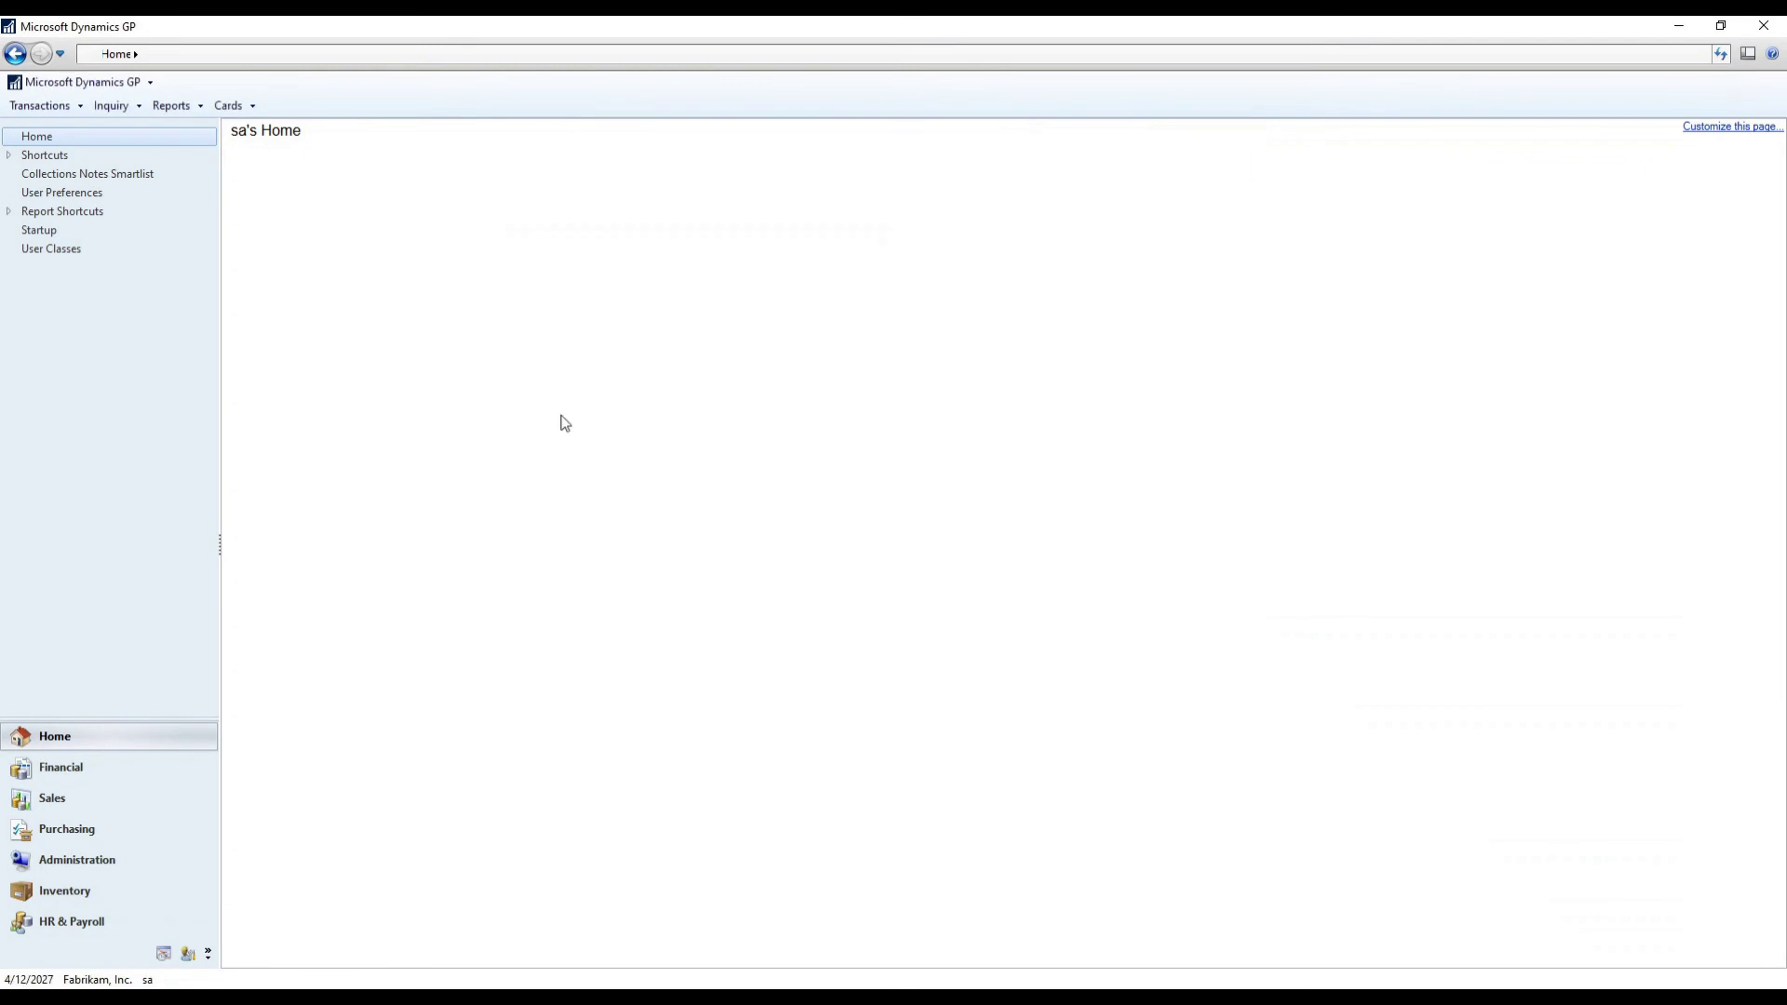
- Calculate index fragmentation for TWO in the enlarged Pre and Post Archive Tools and scroll the recommendations
click(58, 858)
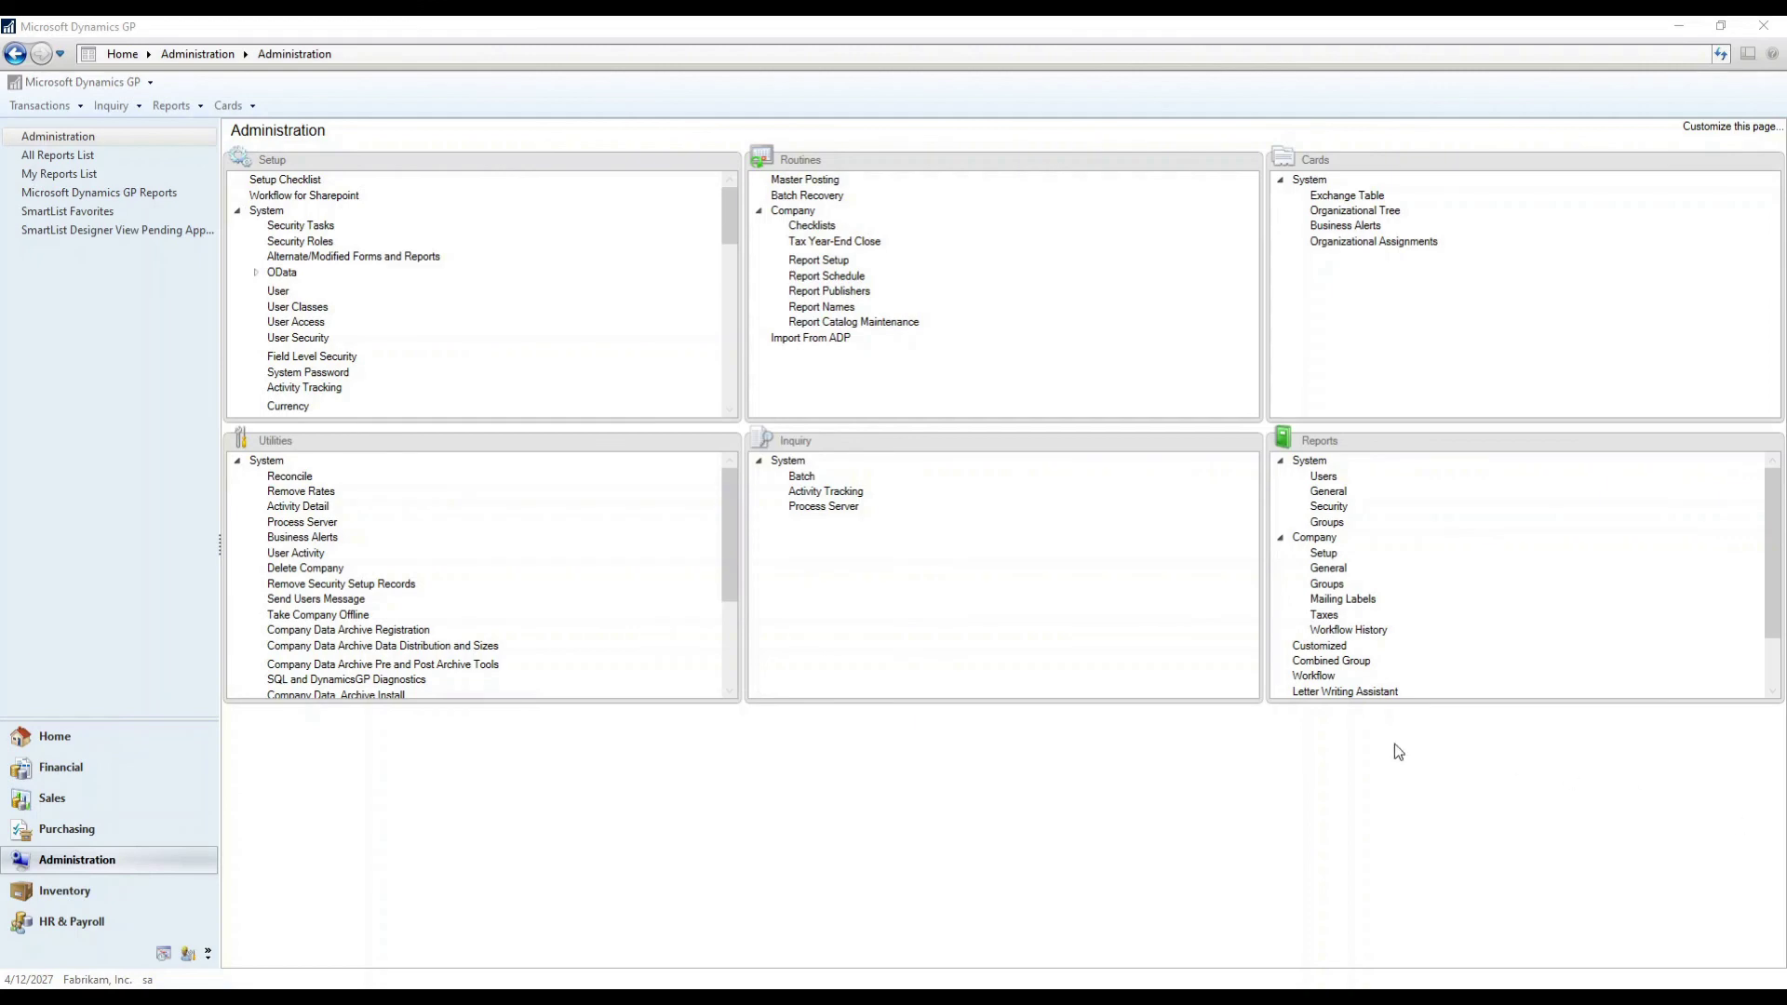
click(417, 665)
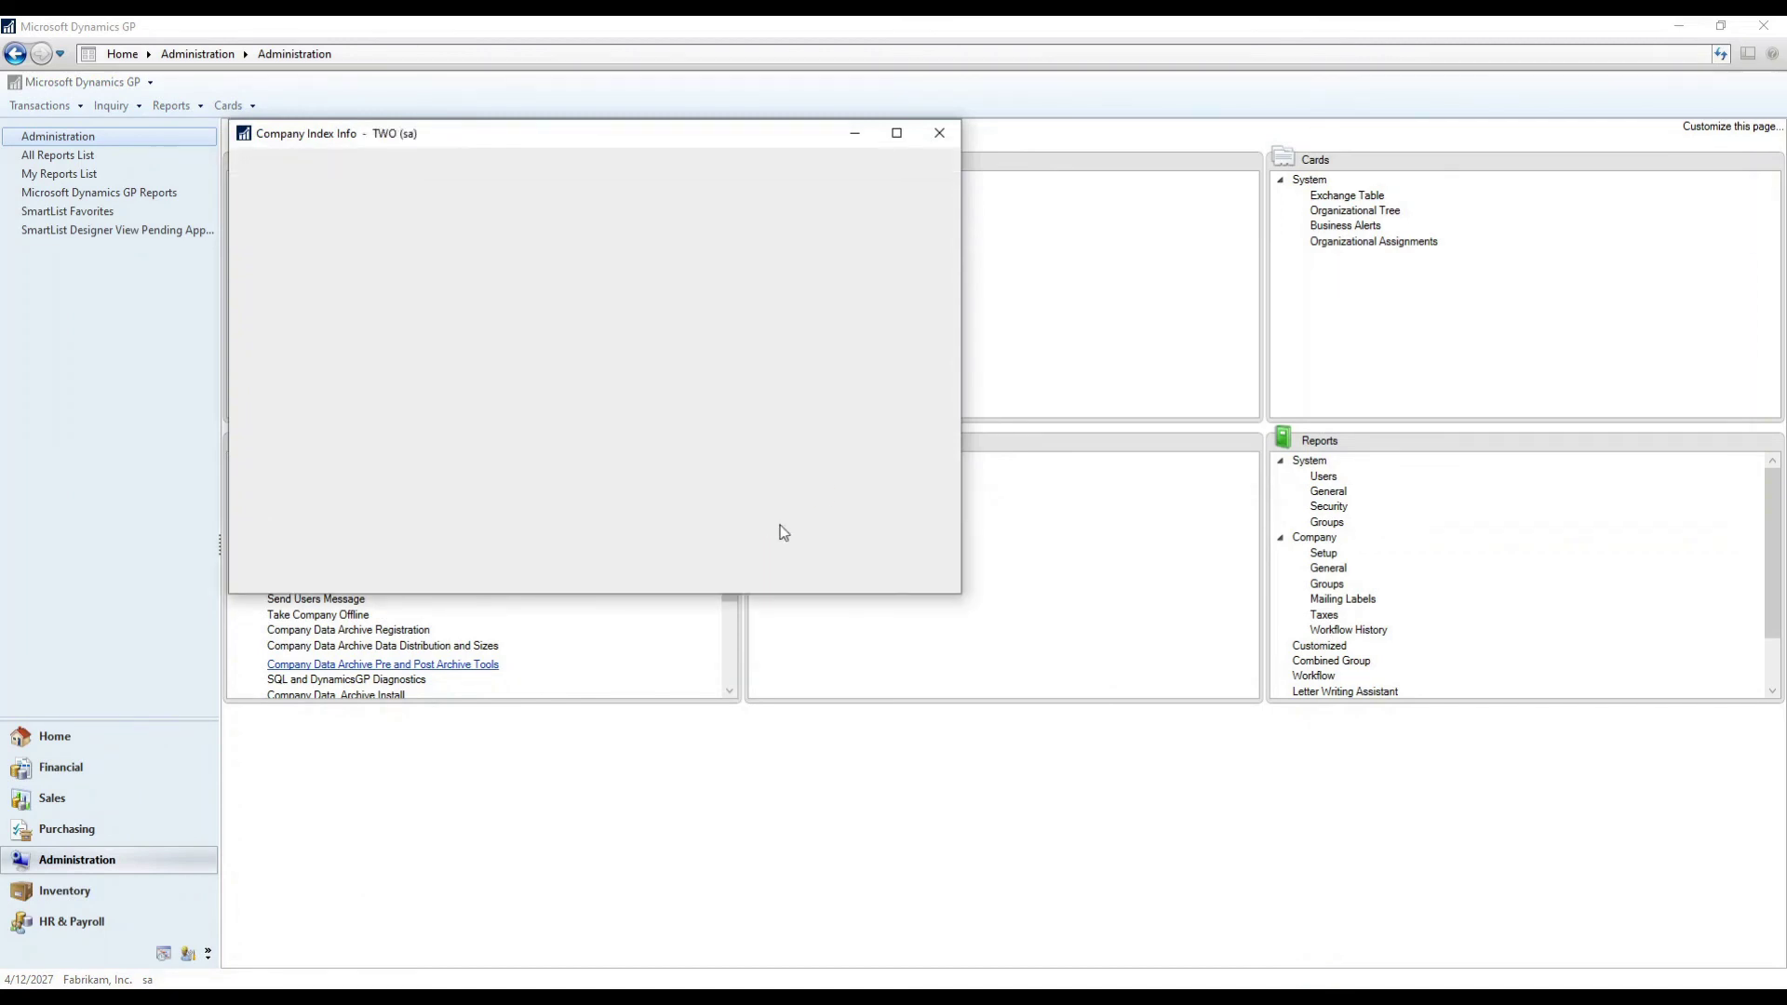
drag(727, 596, 695, 842)
click(257, 177)
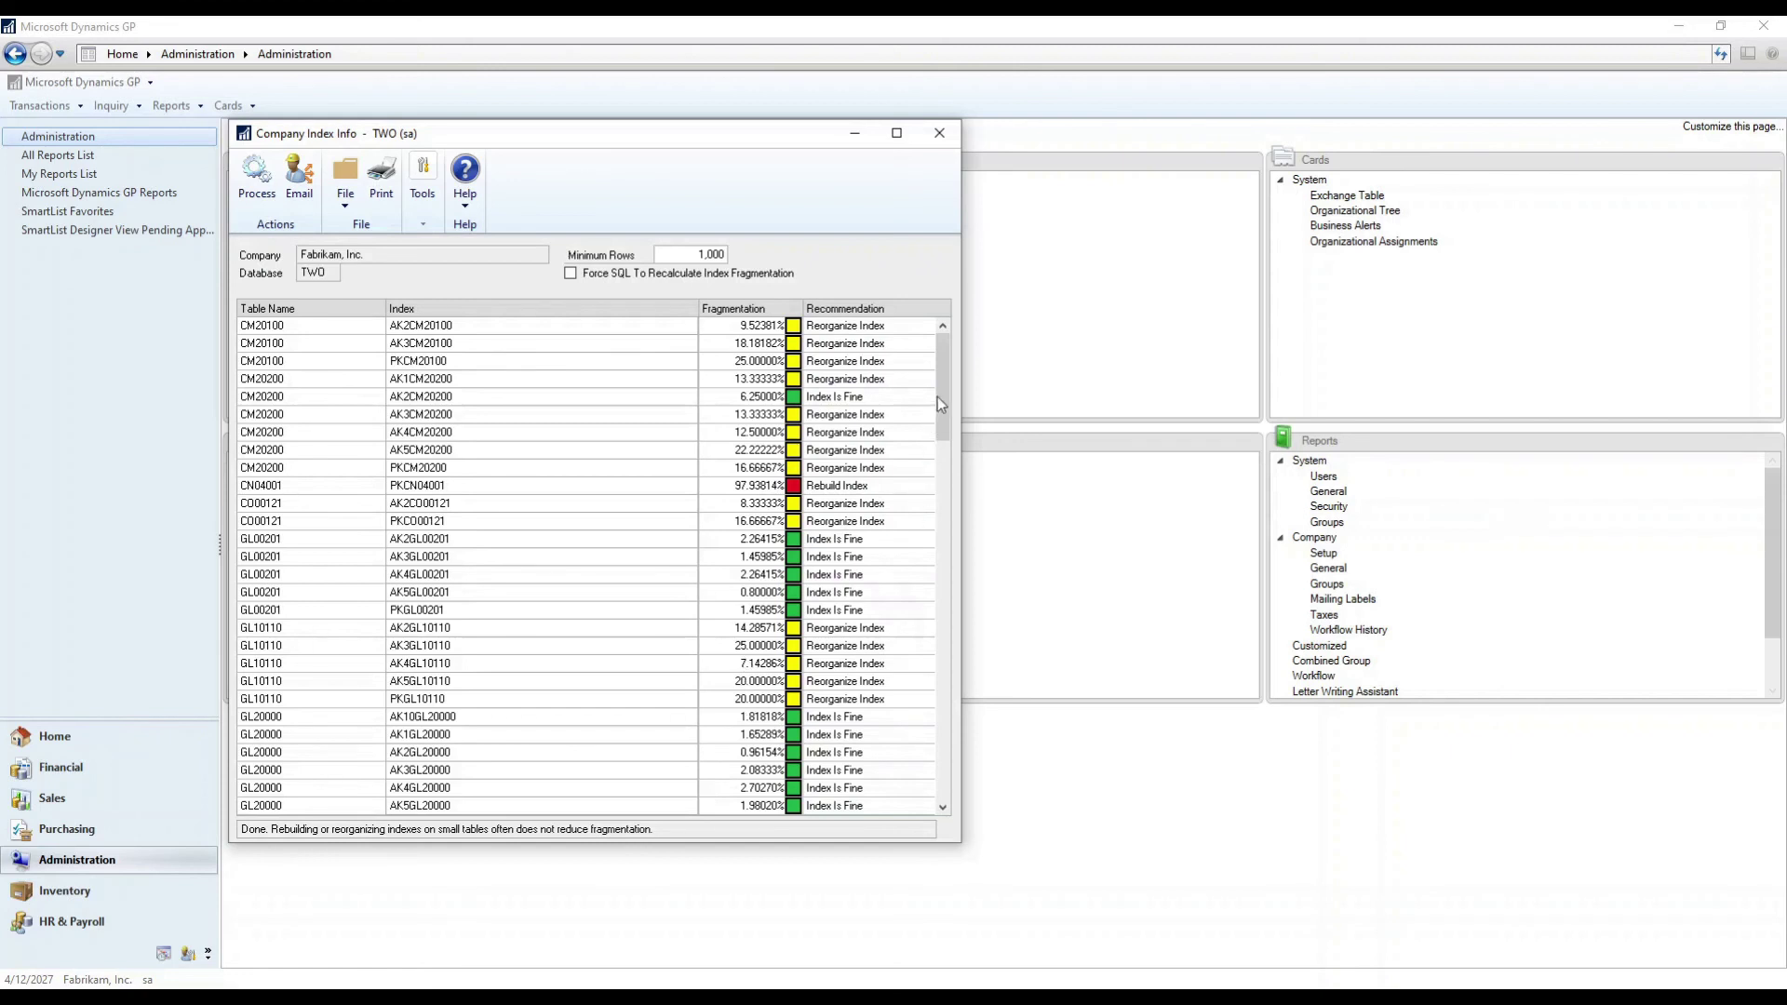
scroll(934, 540, down, 10)
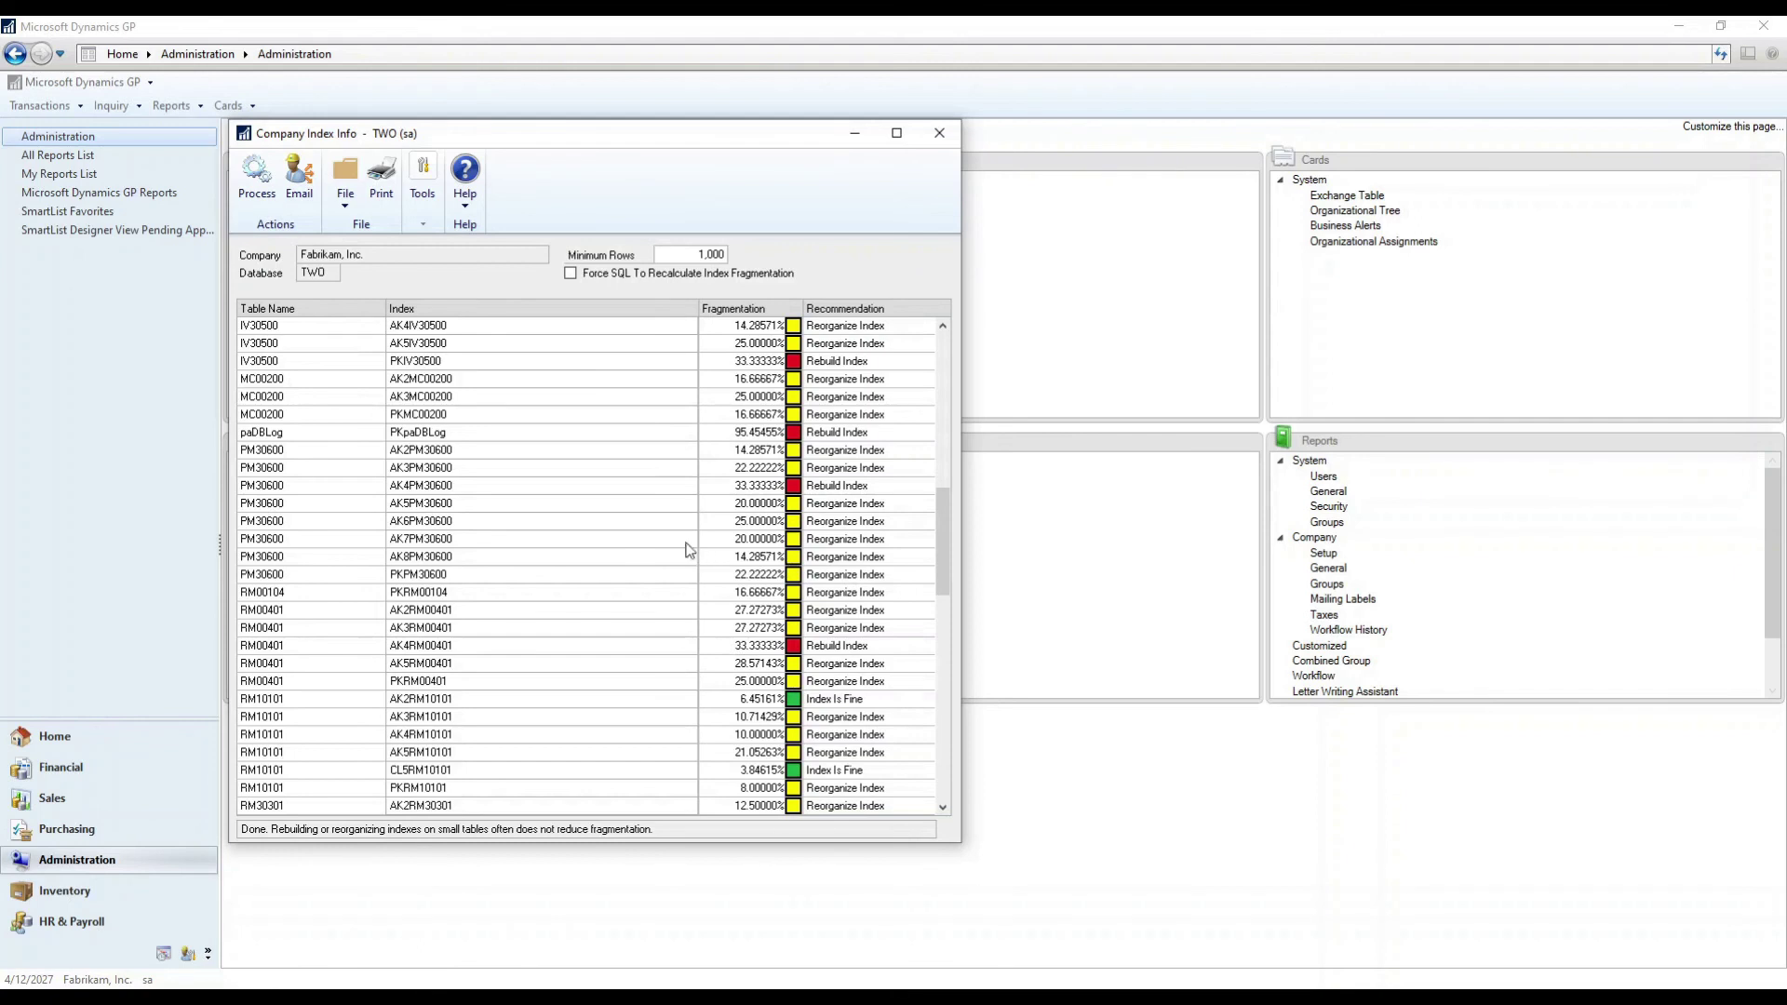
click(391, 192)
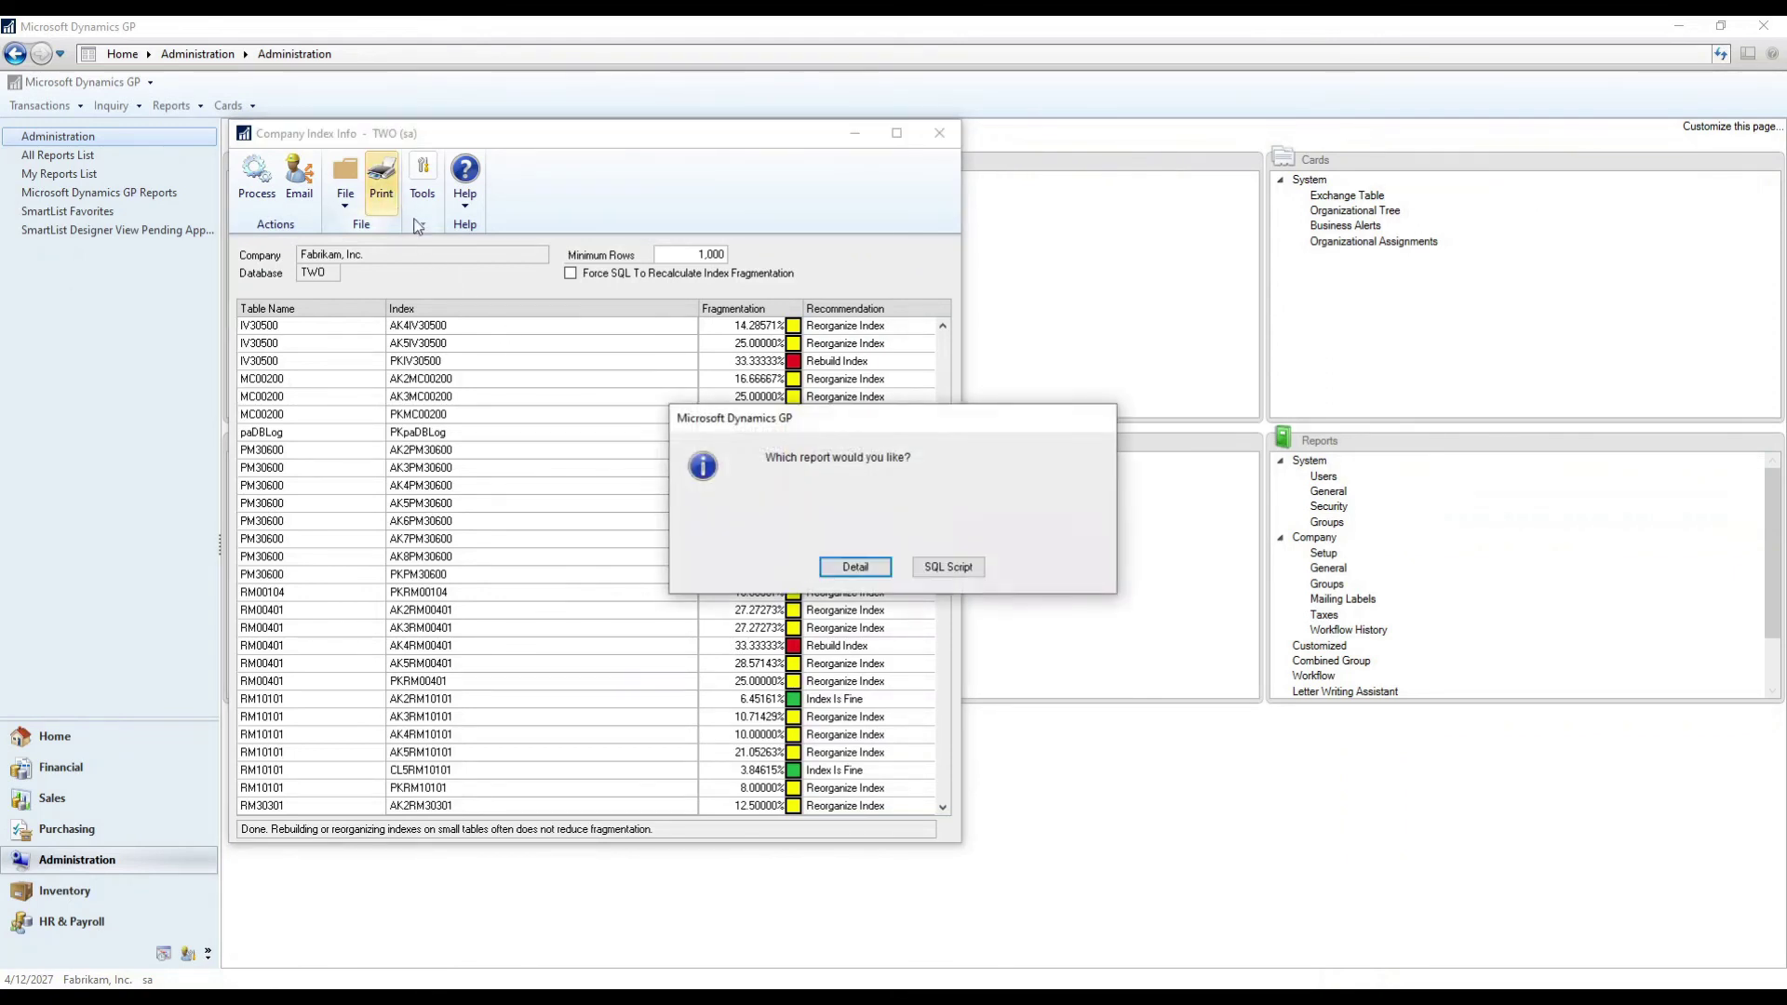
click(925, 559)
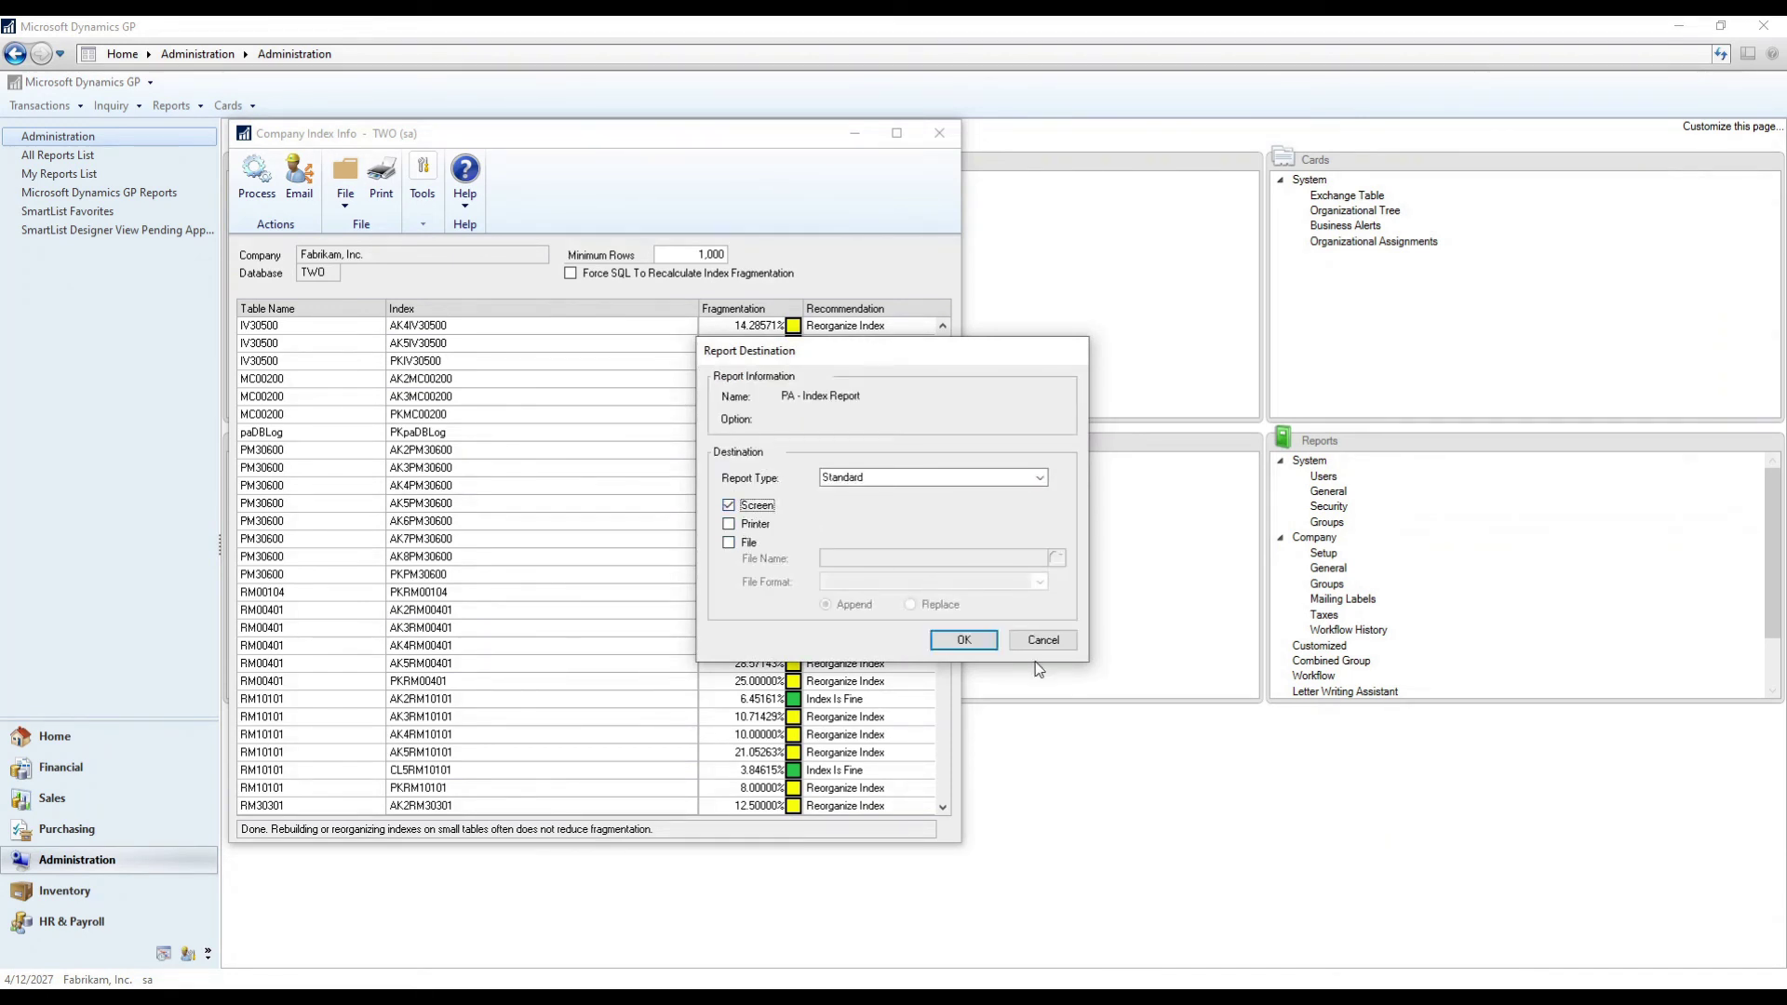
click(962, 640)
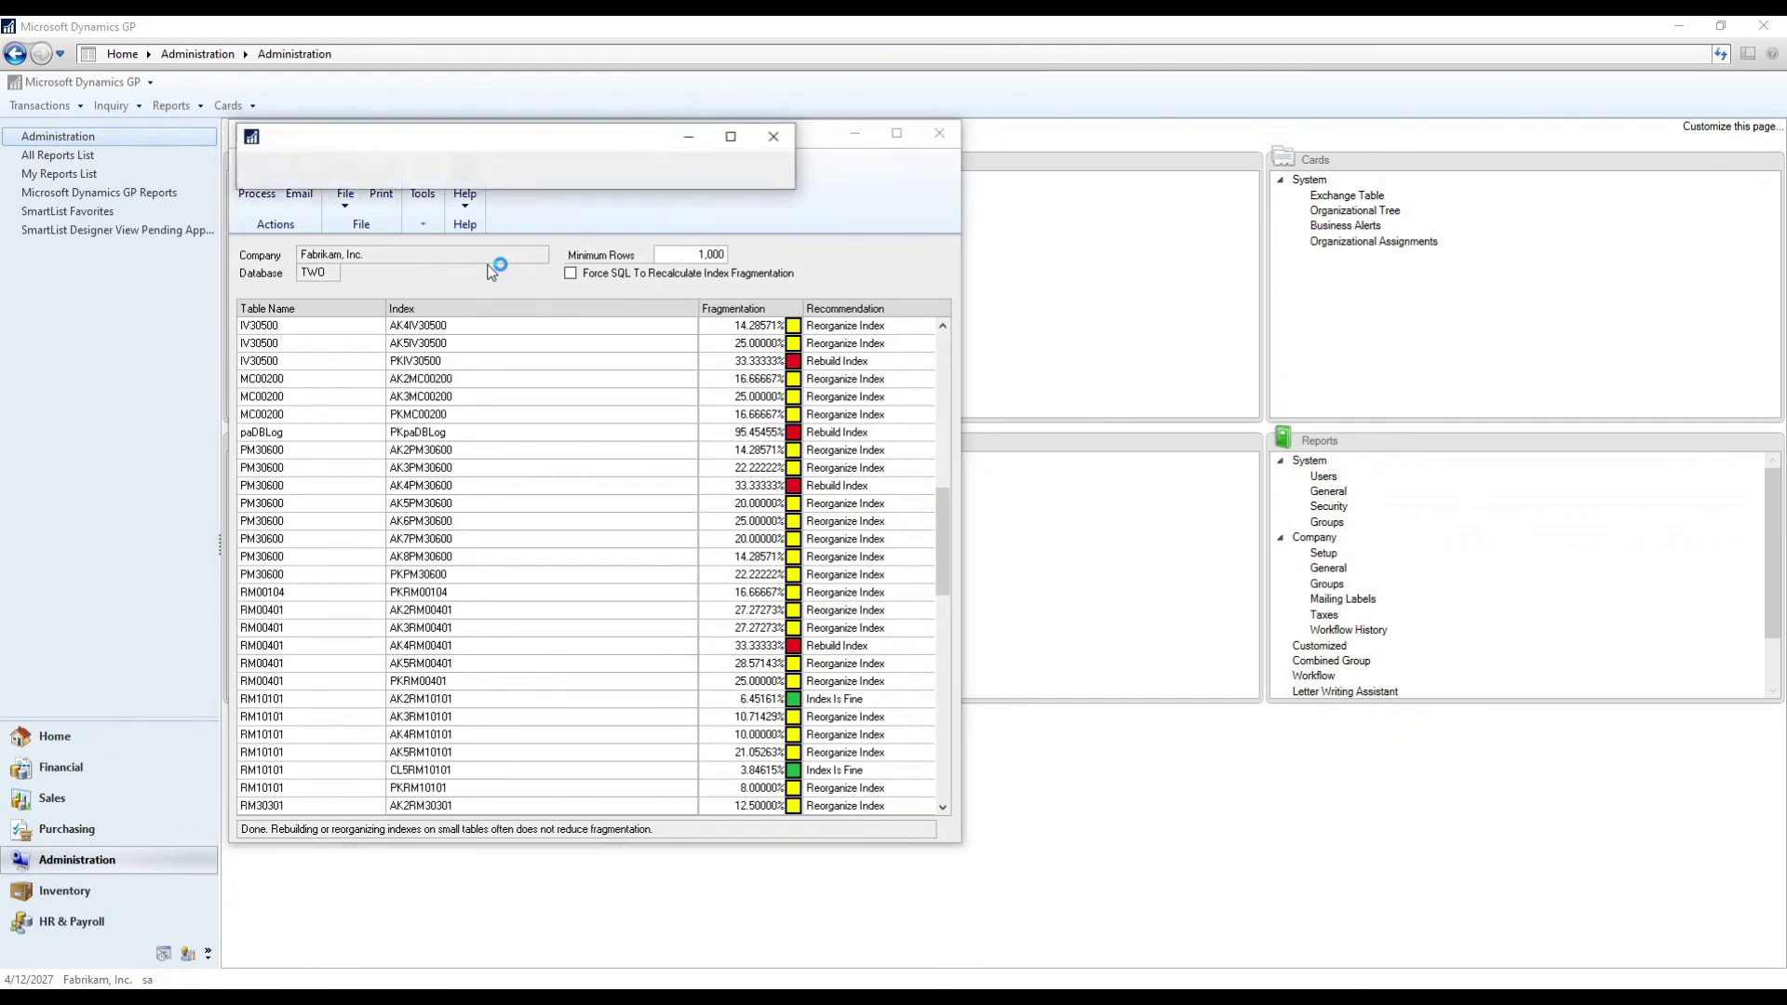
click(723, 135)
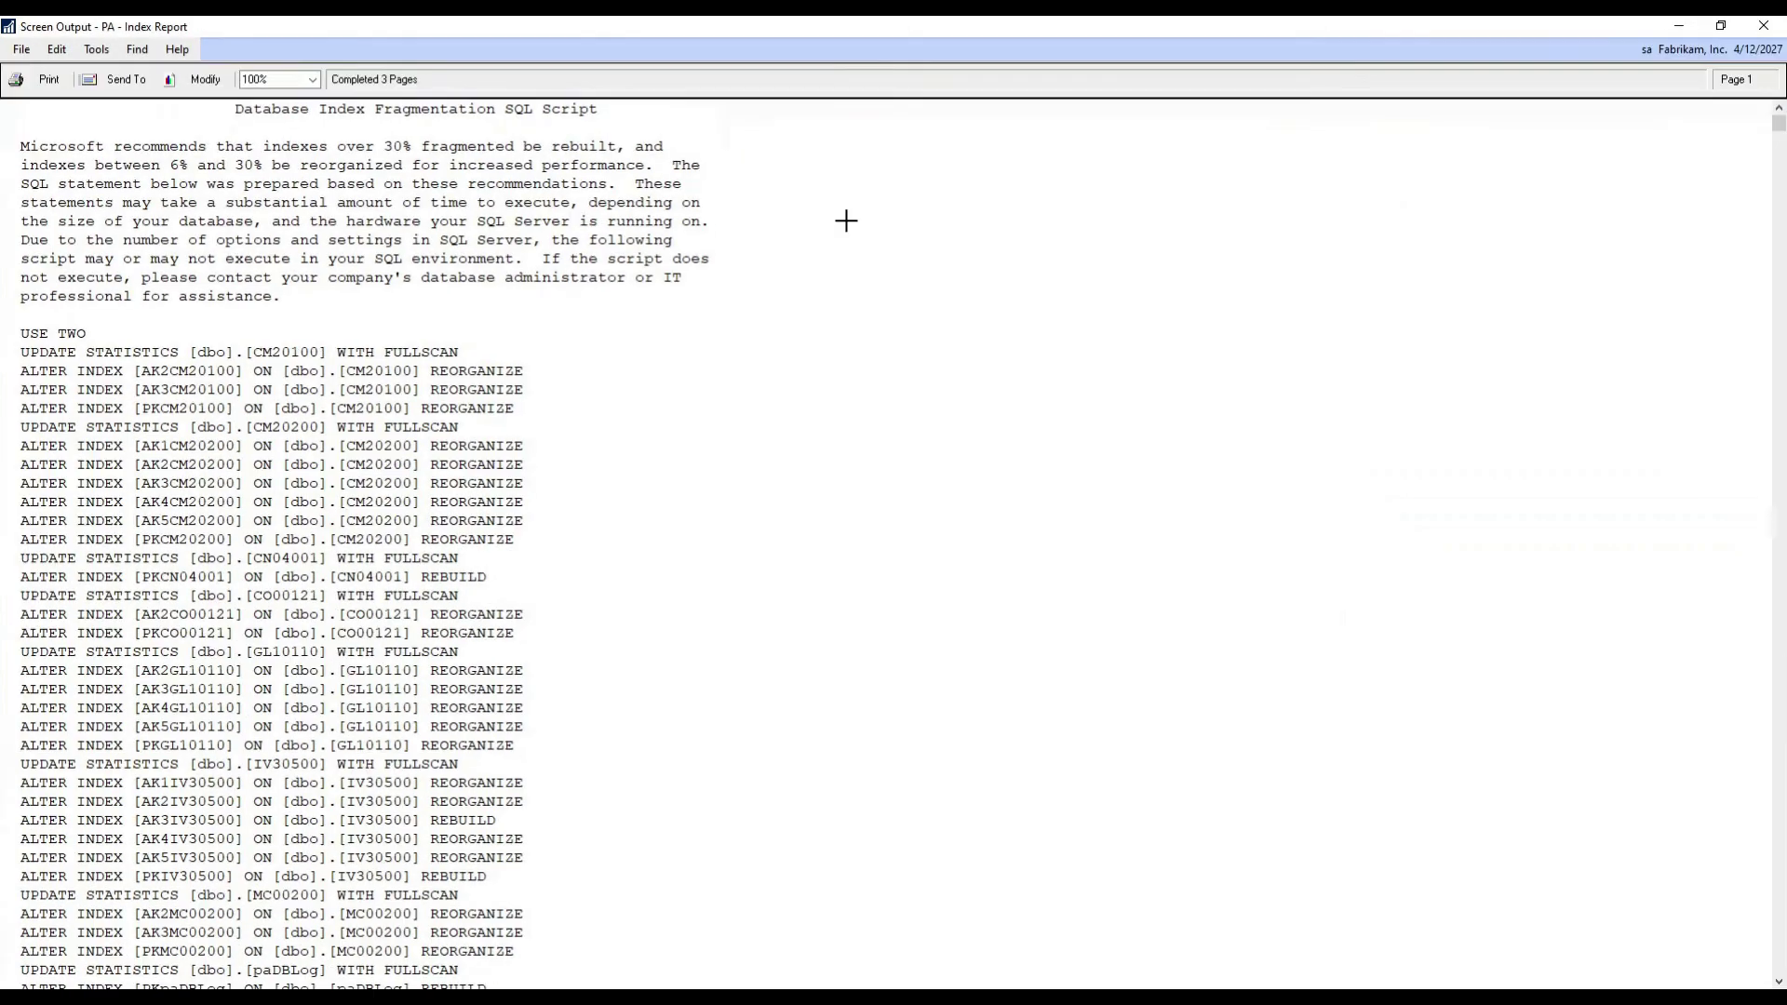
drag(186, 109, 586, 907)
click(601, 893)
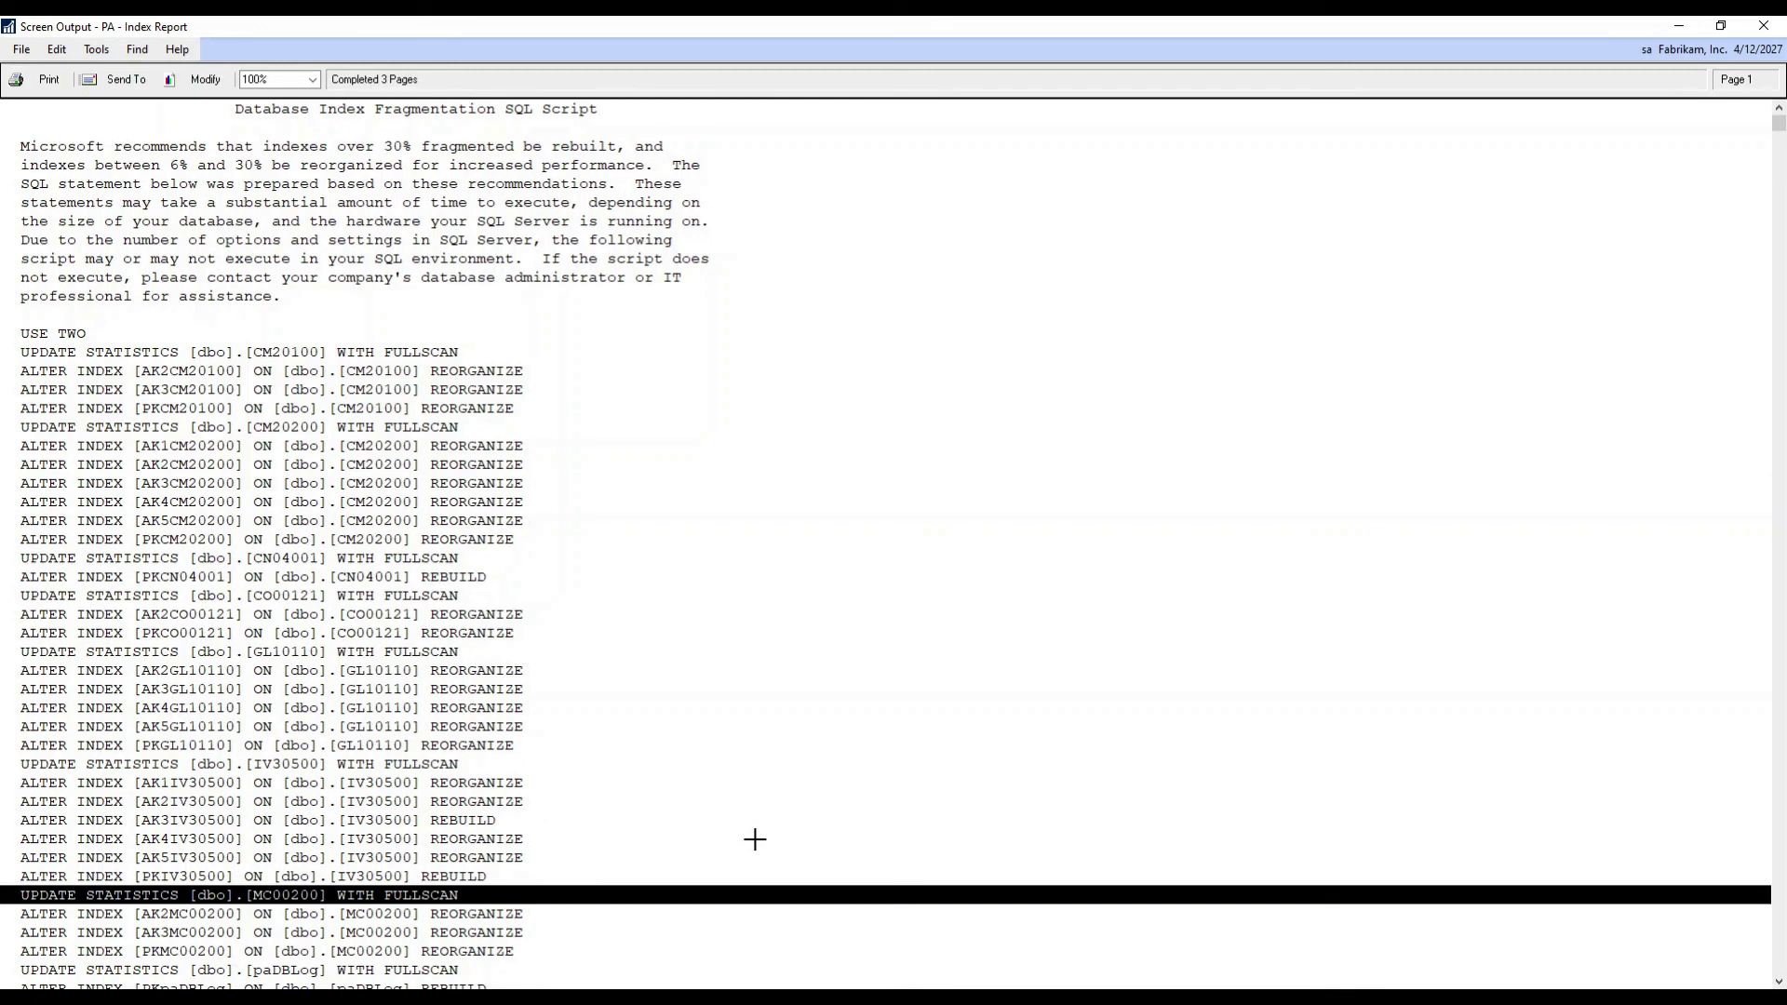
click(1764, 25)
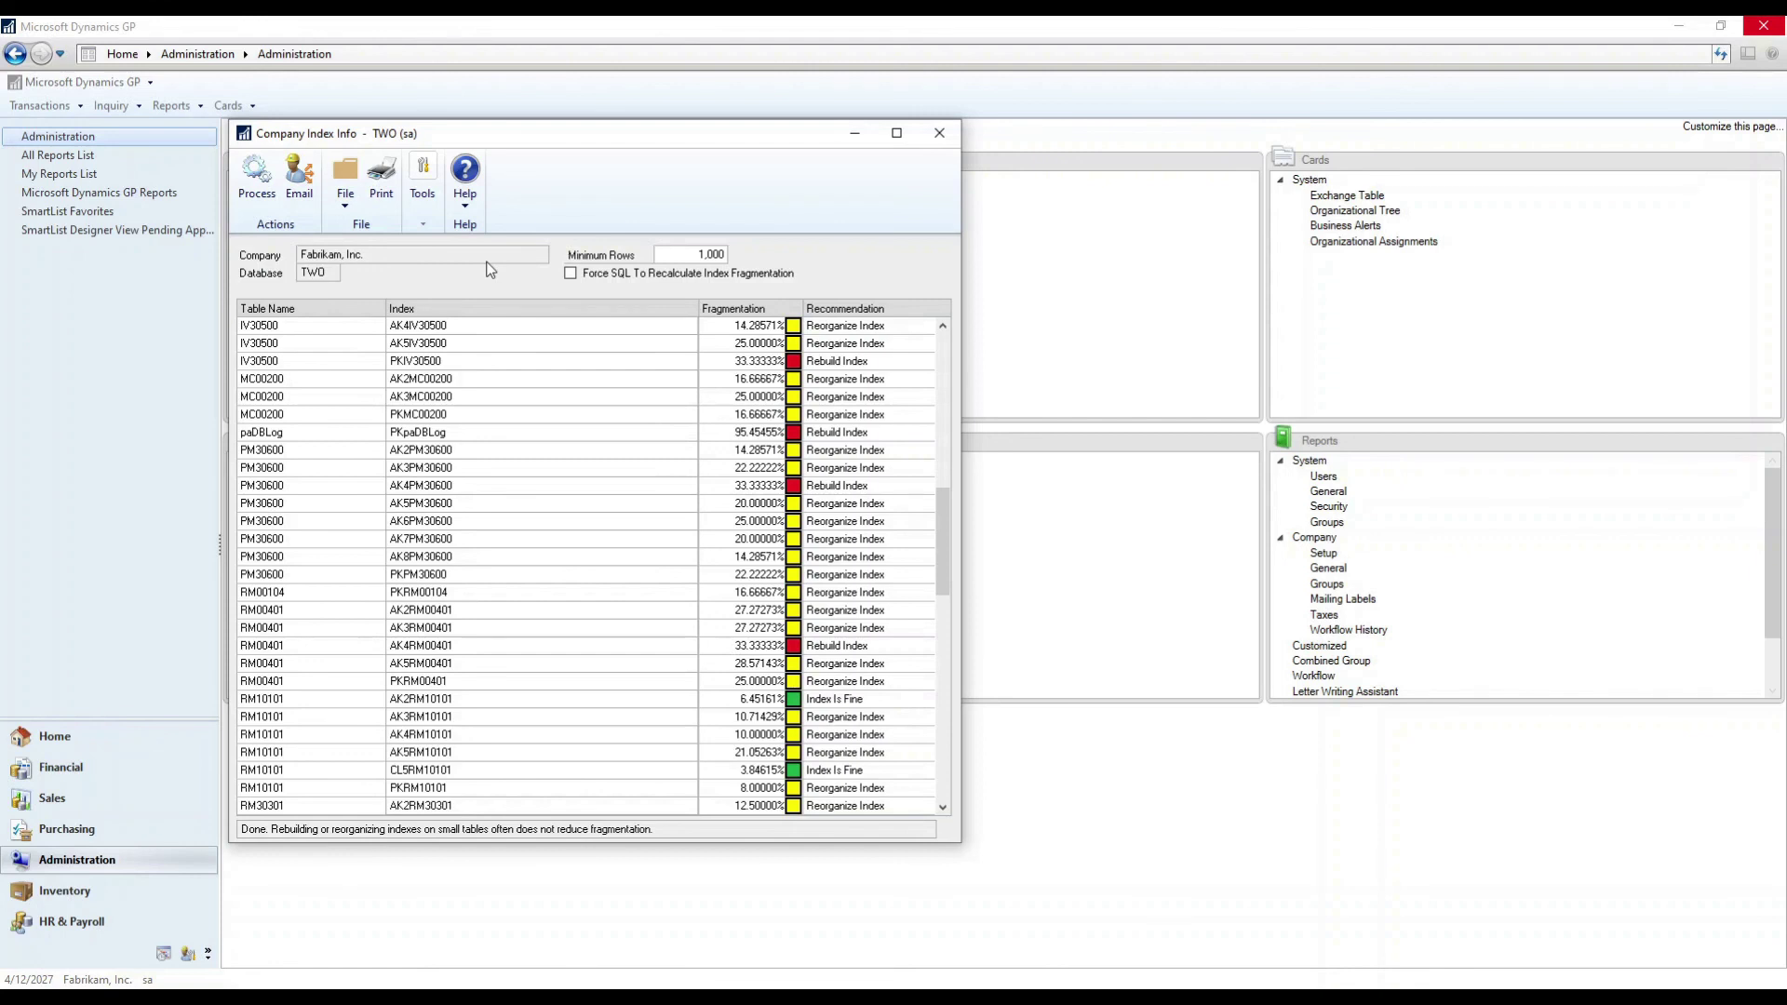
- Mark all diagnostics in SQL and DynamicsGP Diagnostics and process them
click(939, 134)
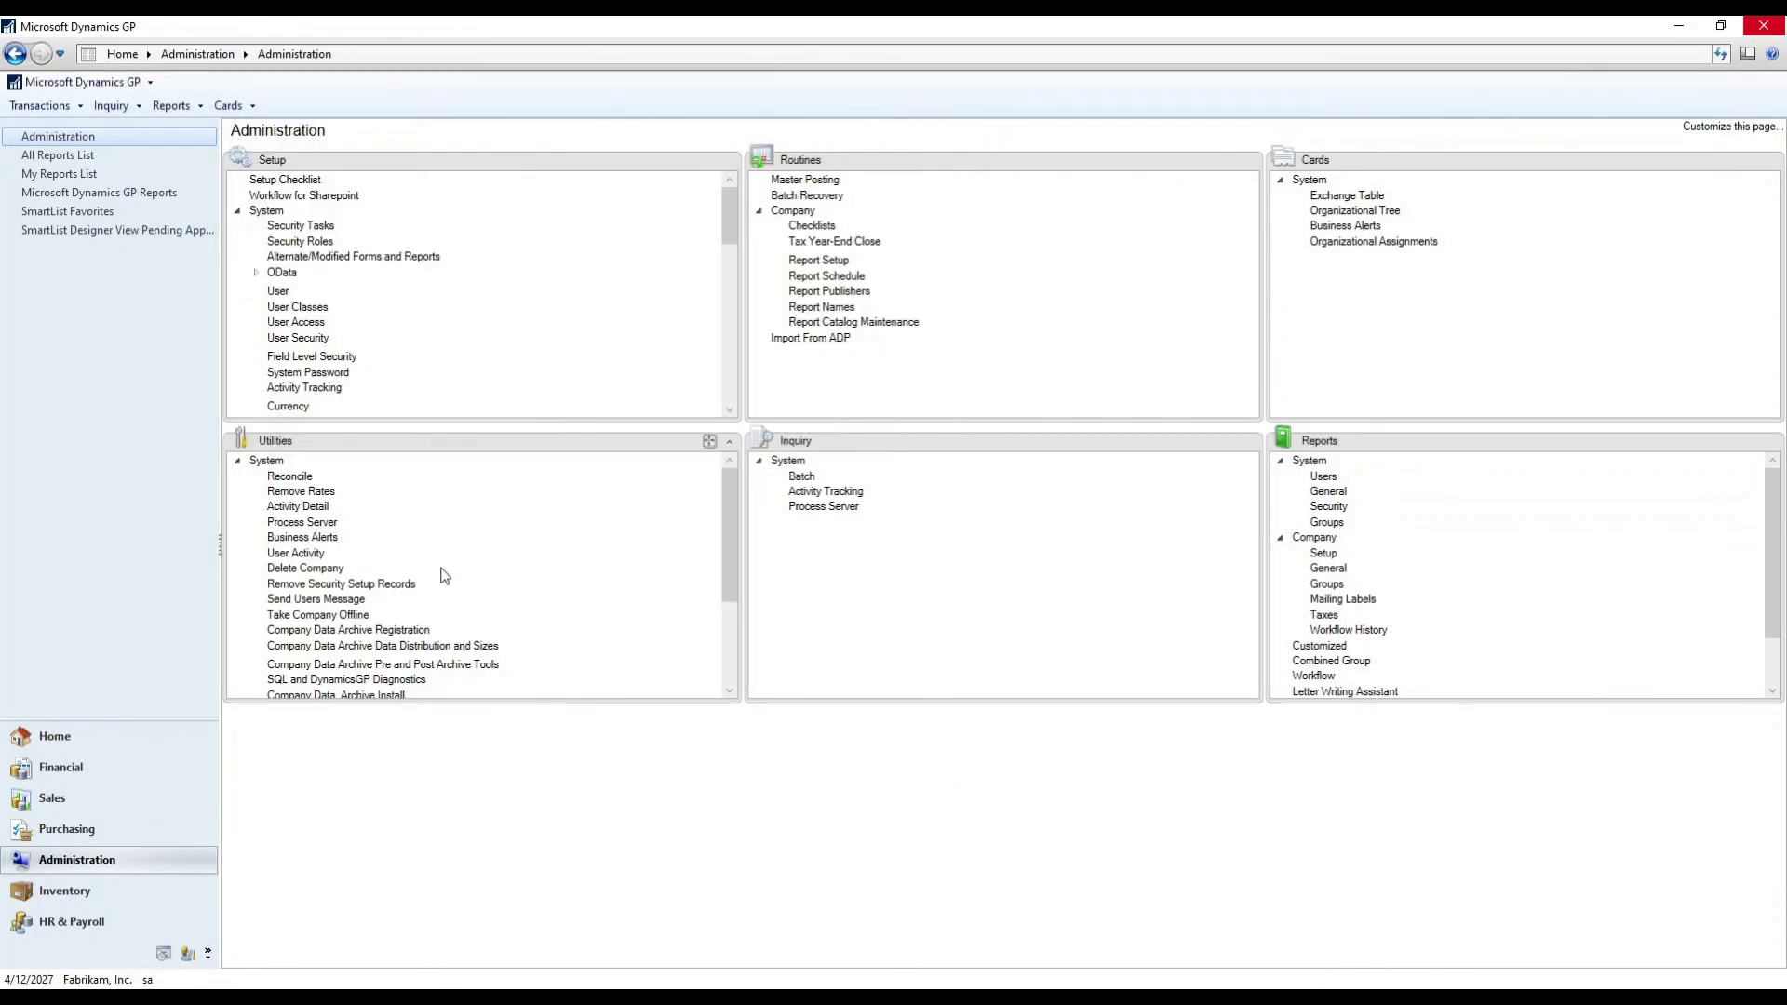
click(414, 680)
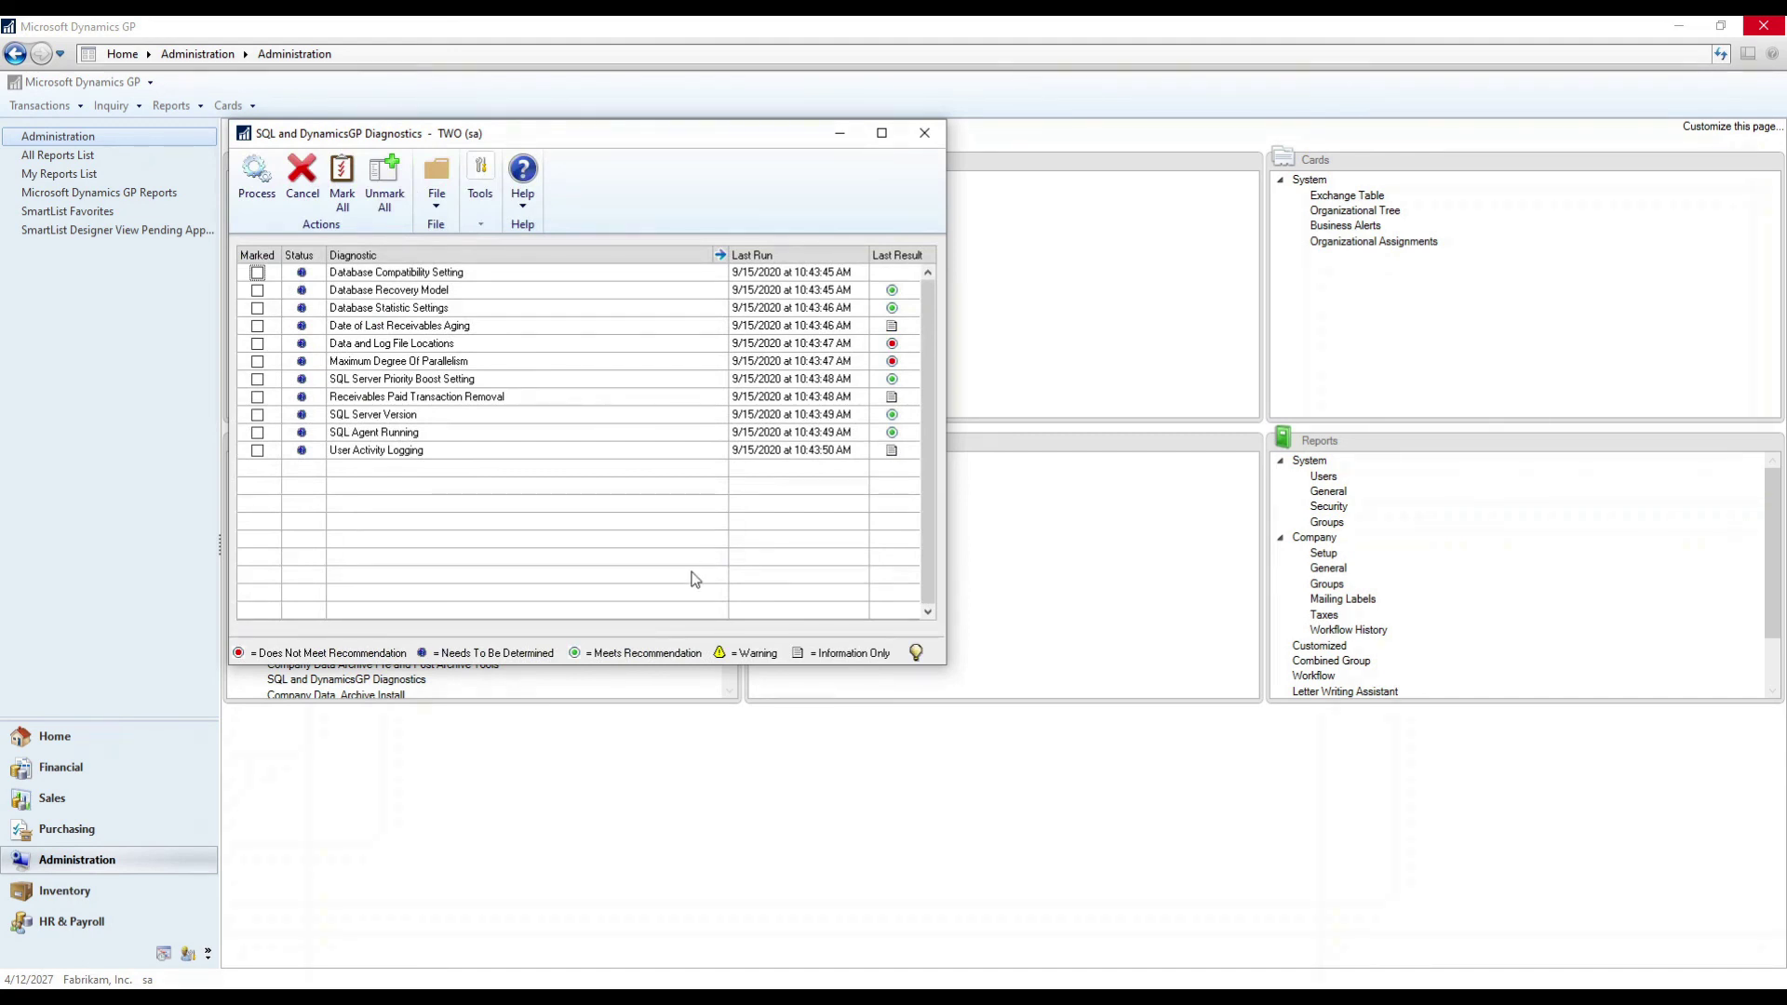
click(258, 273)
click(258, 290)
click(258, 310)
click(342, 182)
click(261, 182)
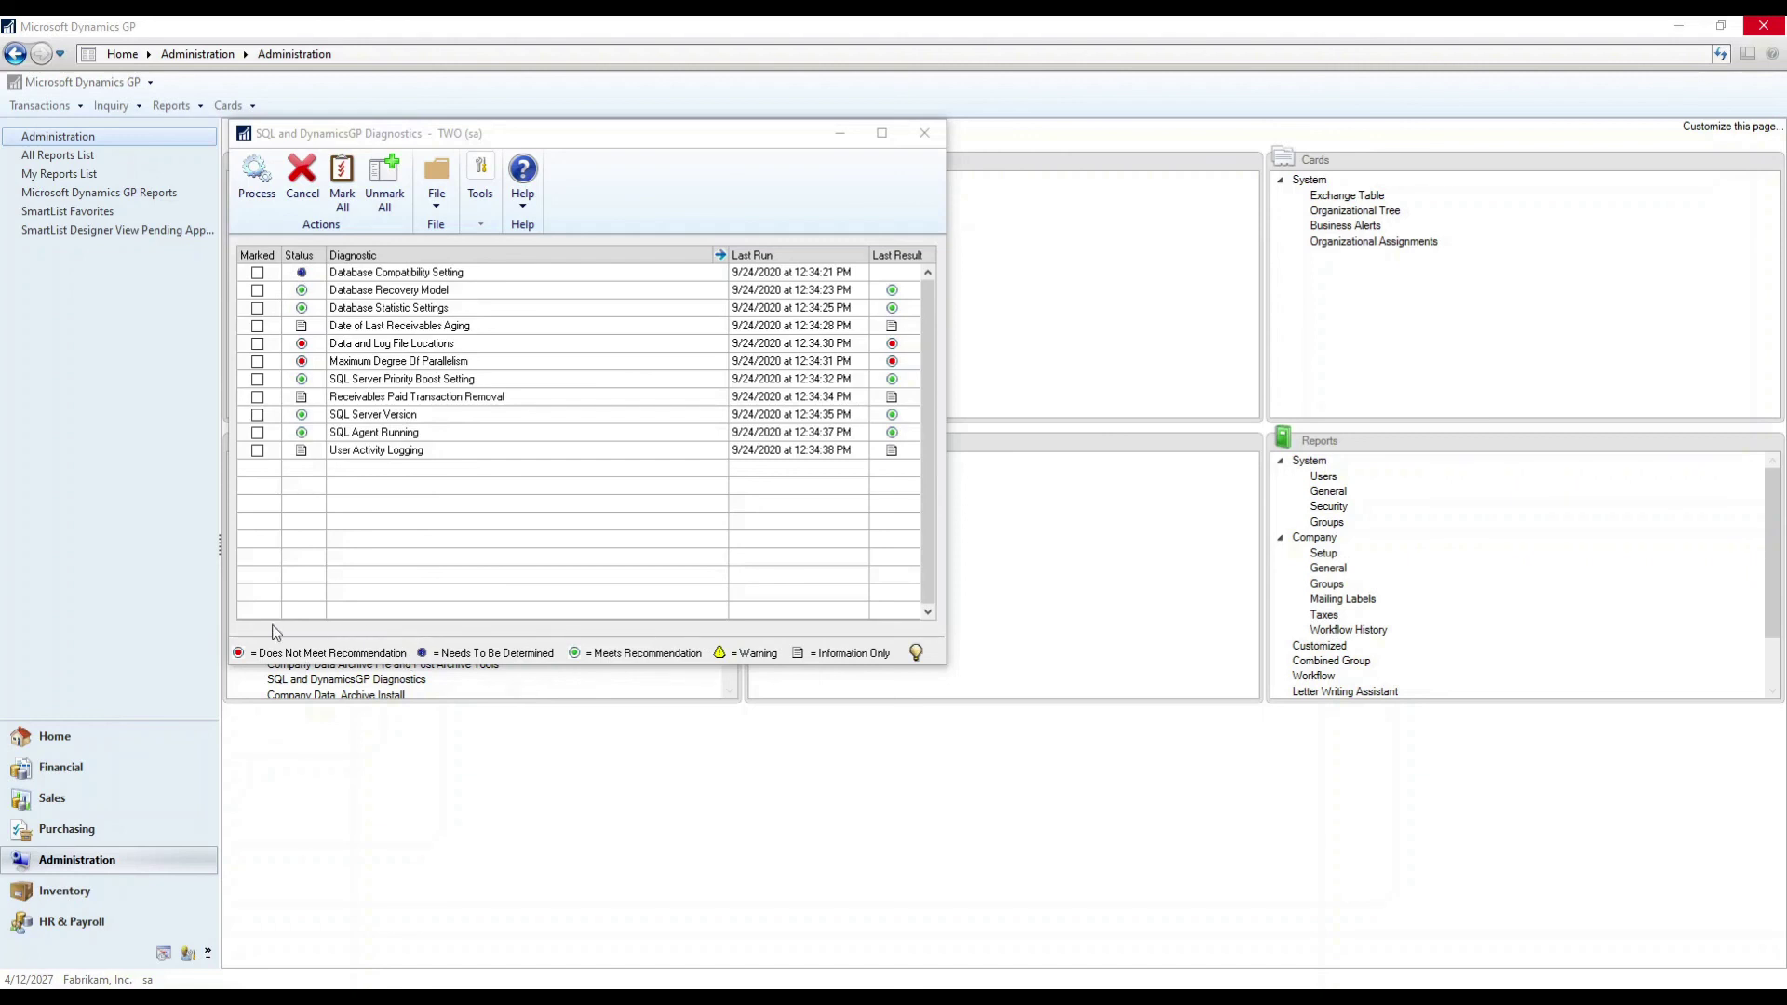
- View the Database Recovery Model diagnostic details, then close both diagnostics windows
double_click(394, 290)
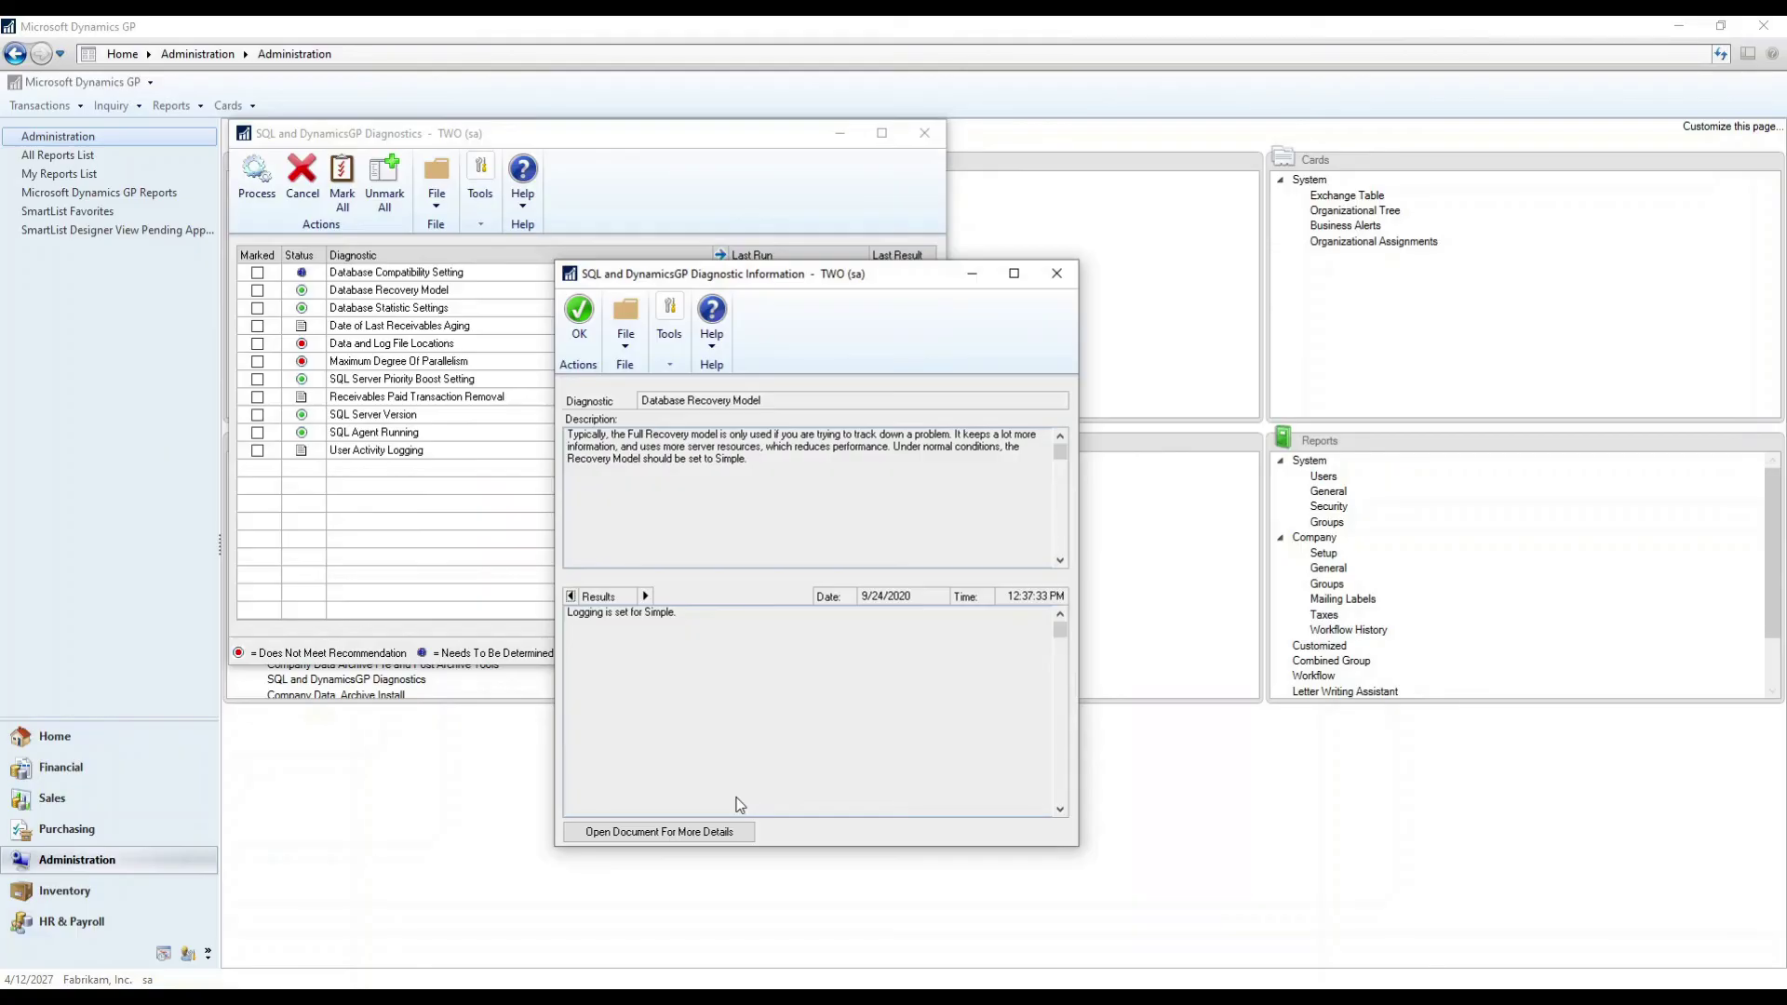
click(1057, 273)
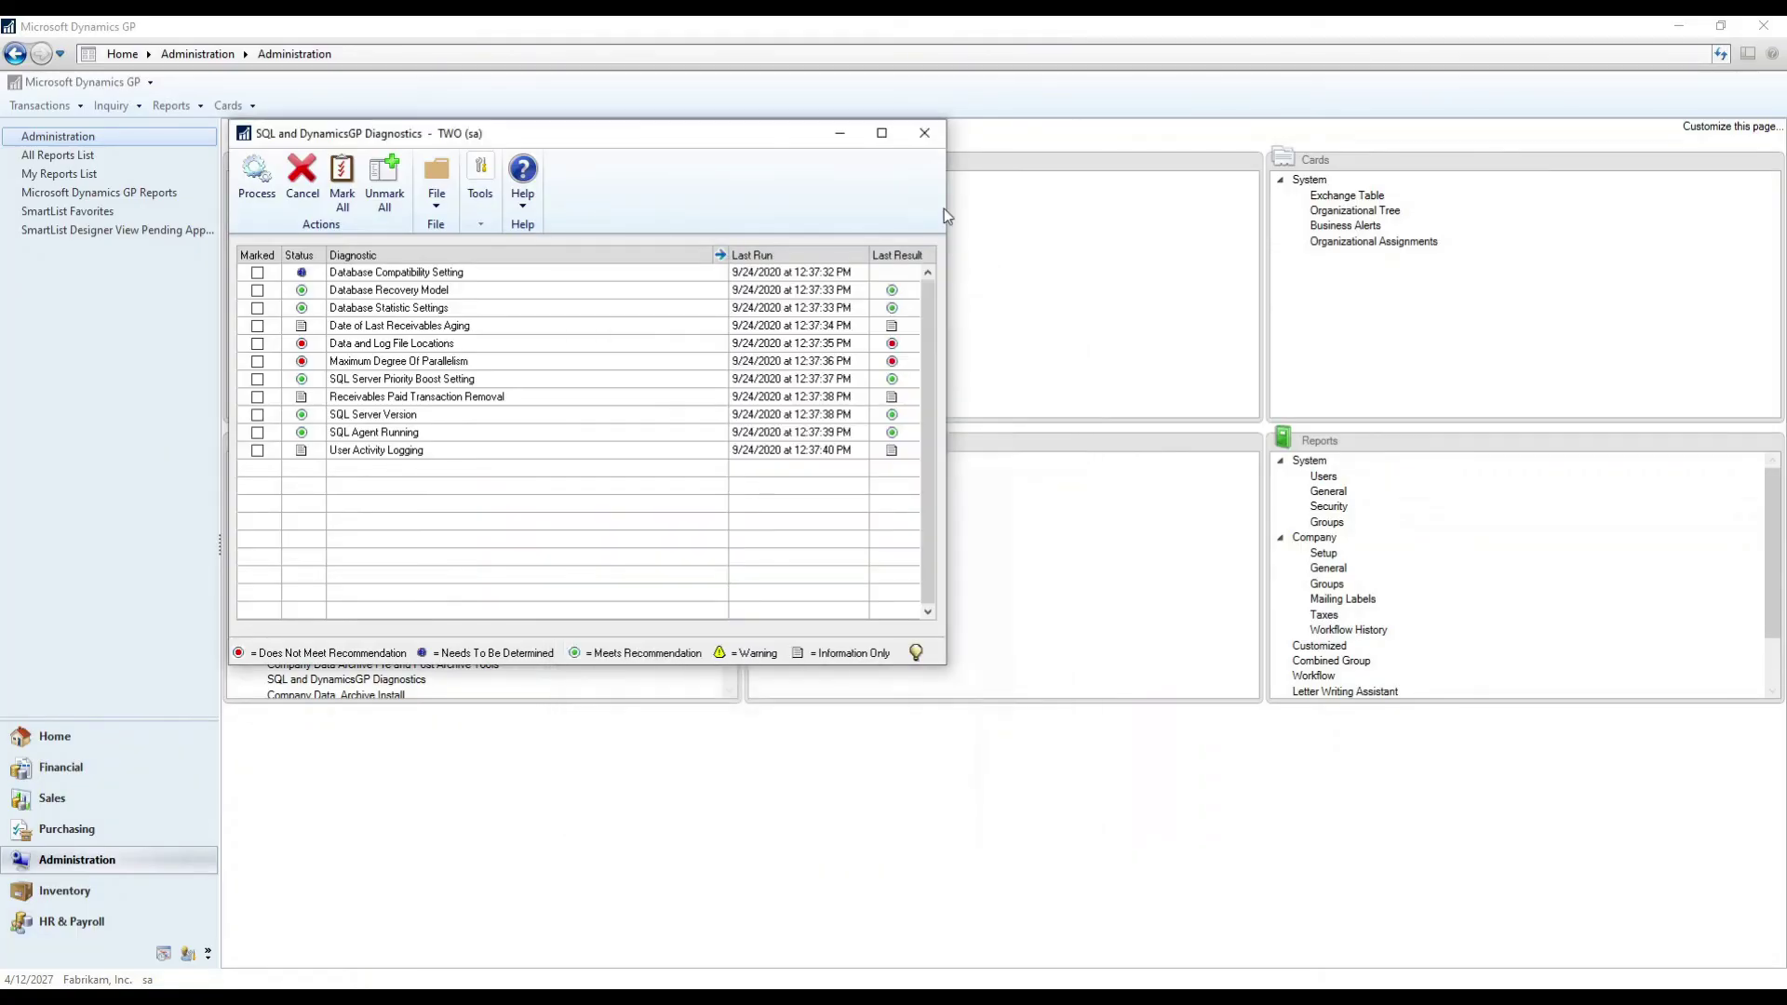
click(924, 133)
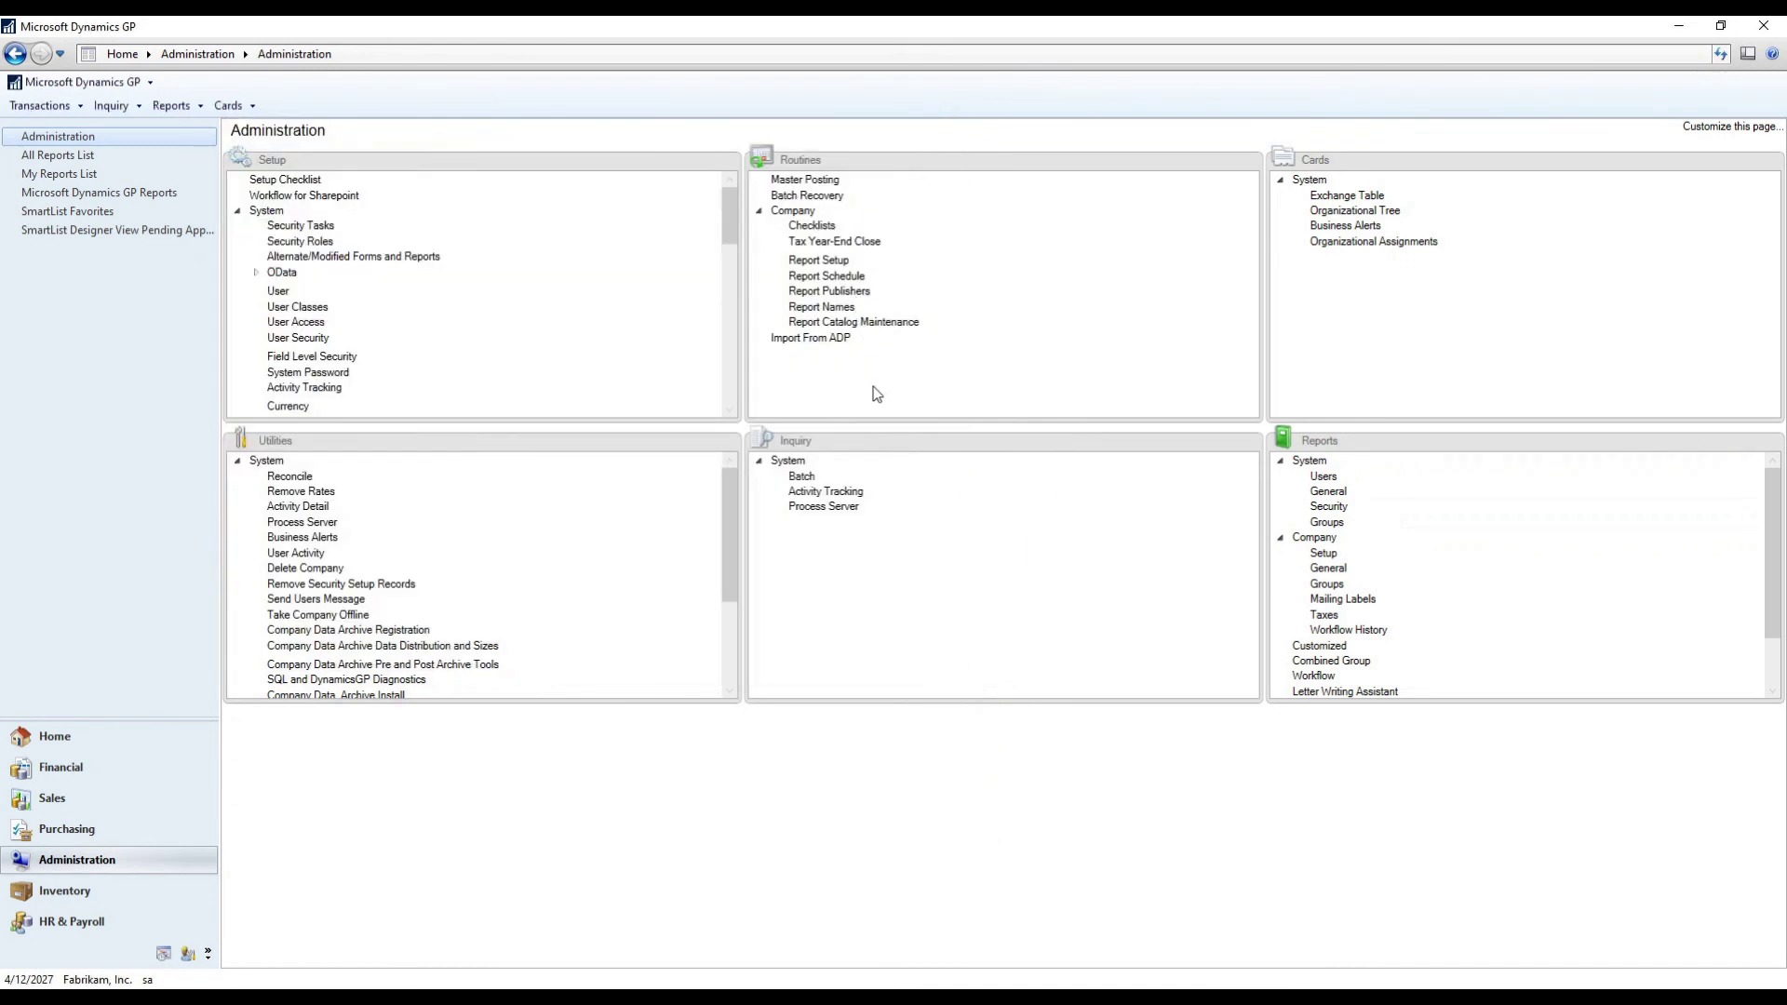